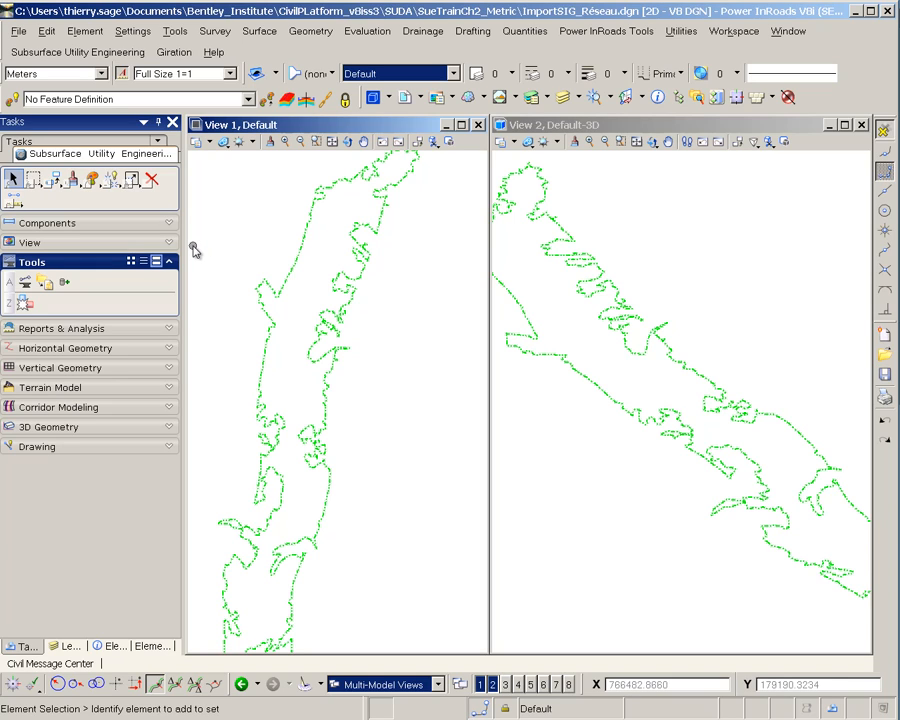
# Open ModelBuilder and review the data source types offered for a new connection, cancelling the wizard without creating one.
pyautogui.click(24, 285)
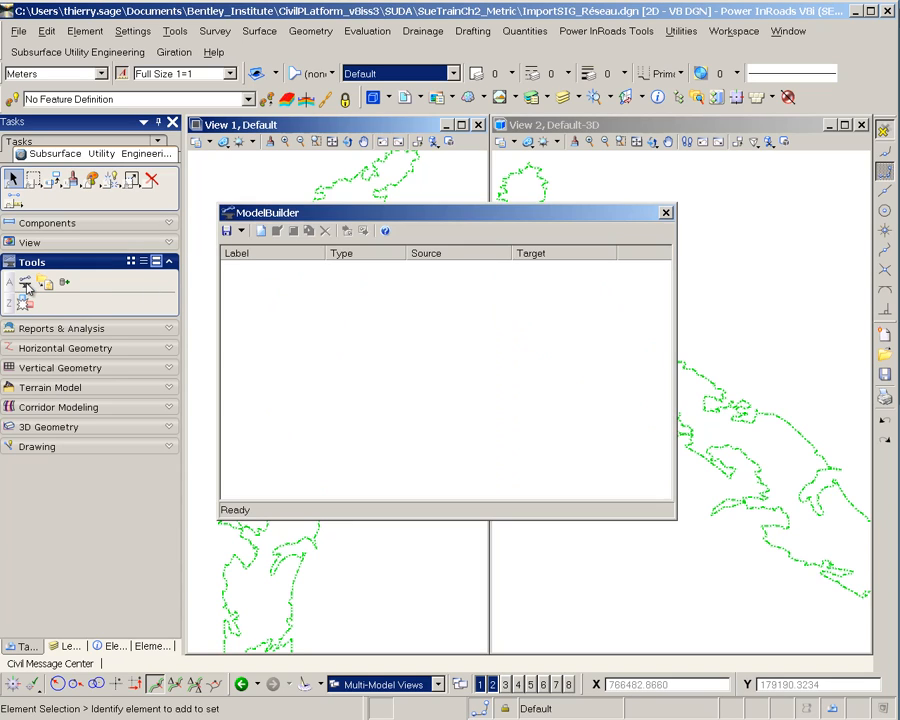
pyautogui.click(244, 231)
pyautogui.click(404, 273)
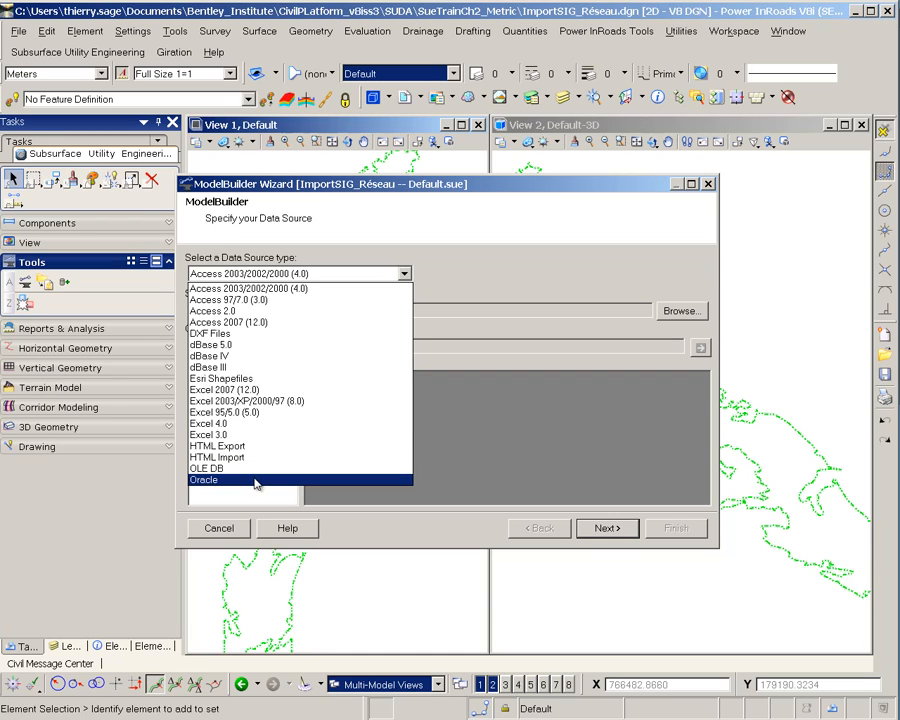
pyautogui.click(556, 250)
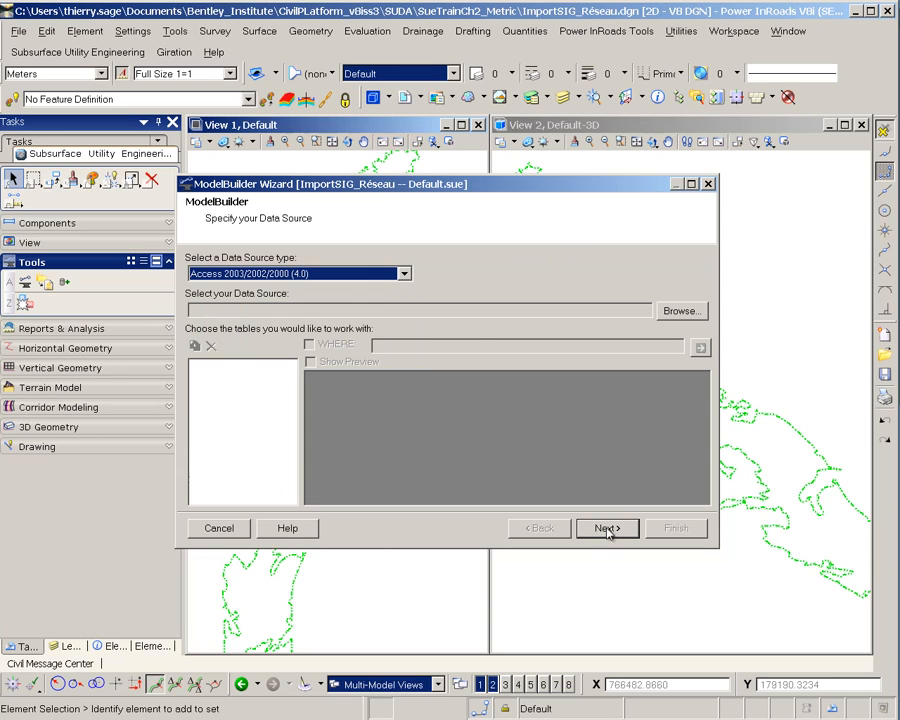
pyautogui.click(234, 528)
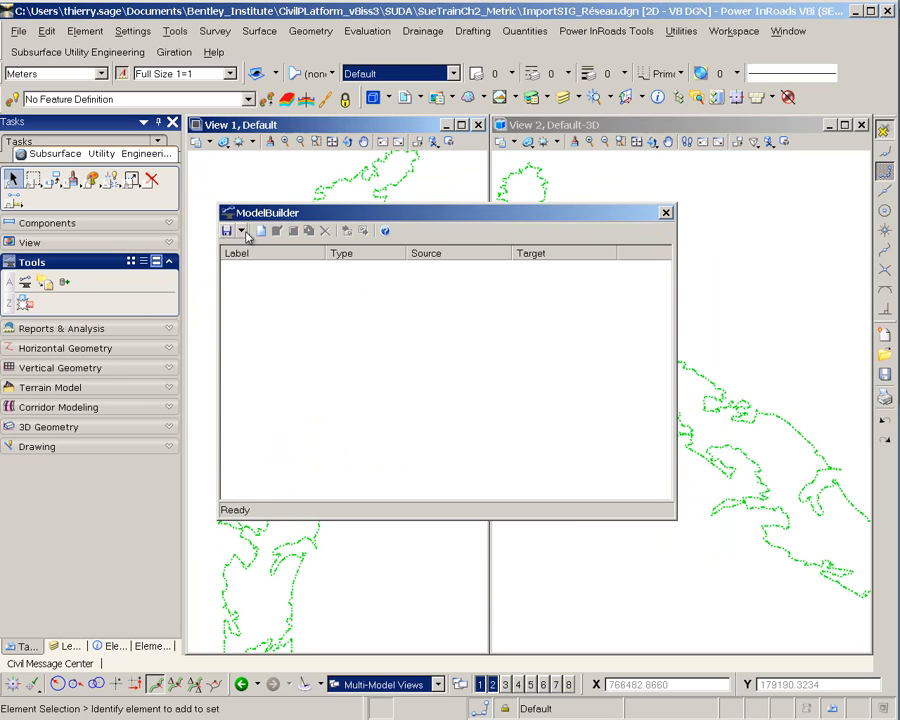
# Import the existing ModelBuilder connection file EchangeSIG_SHP.mbc.
pyautogui.click(241, 231)
pyautogui.click(258, 251)
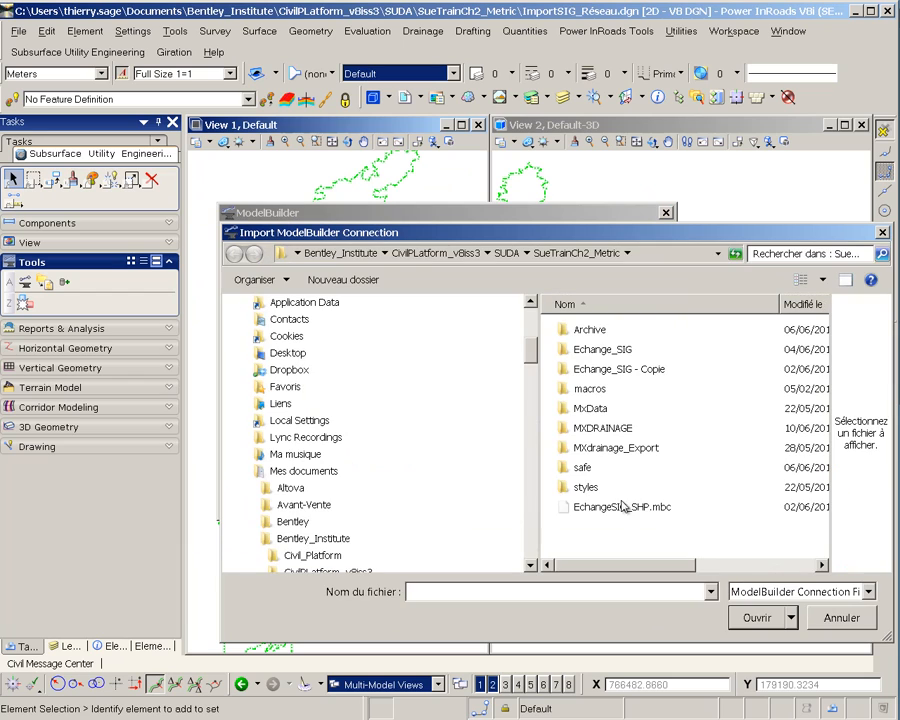
pyautogui.click(638, 507)
pyautogui.click(755, 618)
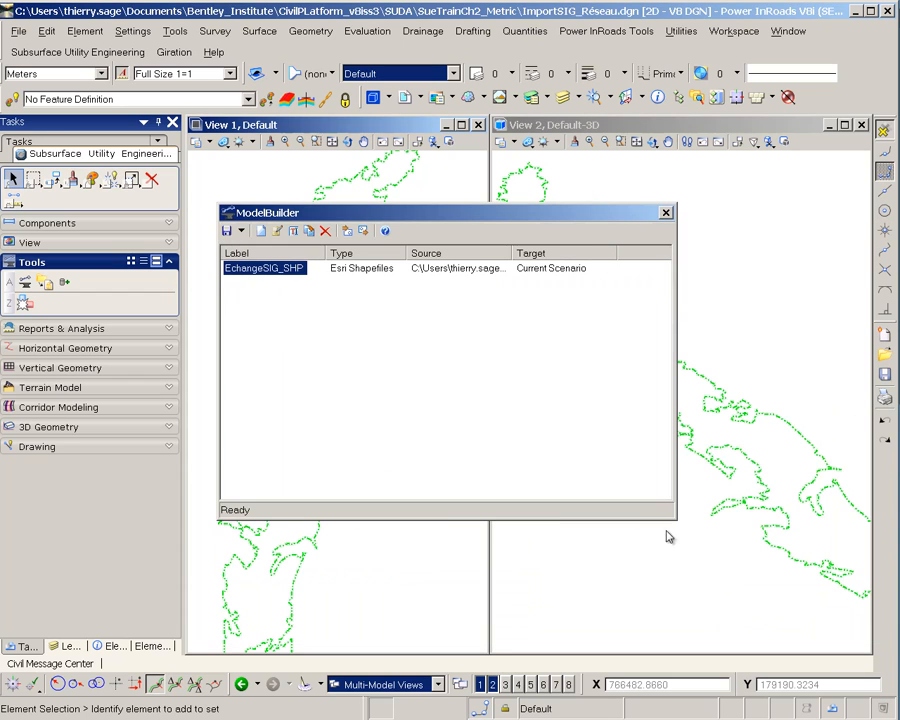
# Open the EchangeSIG_SHP connection for editing and look through the shapefiles in the Echange_SIG folder without changing the data source.
pyautogui.click(281, 234)
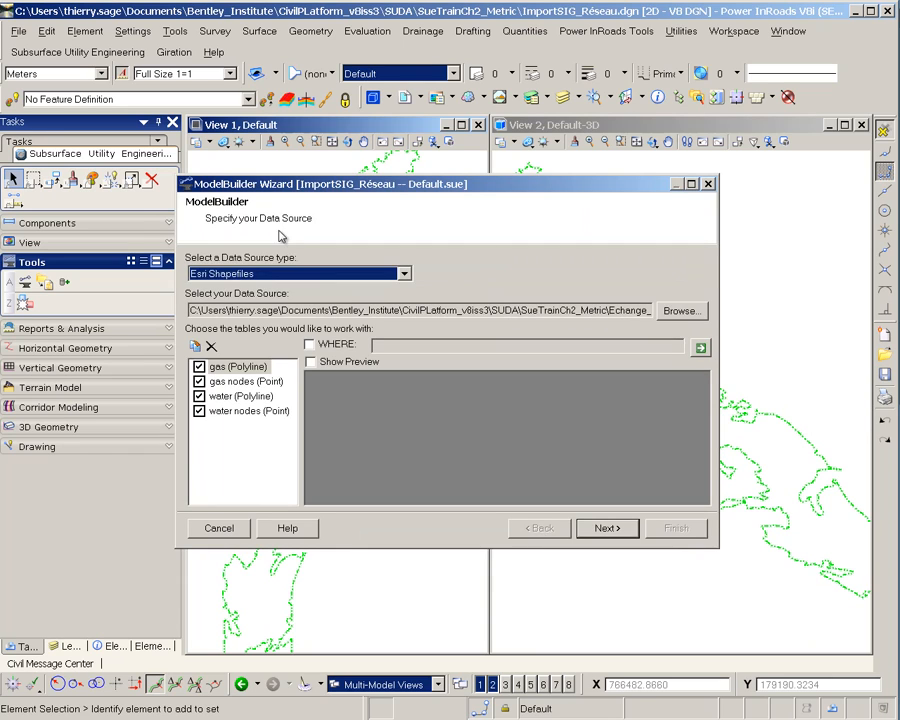
pyautogui.click(784, 308)
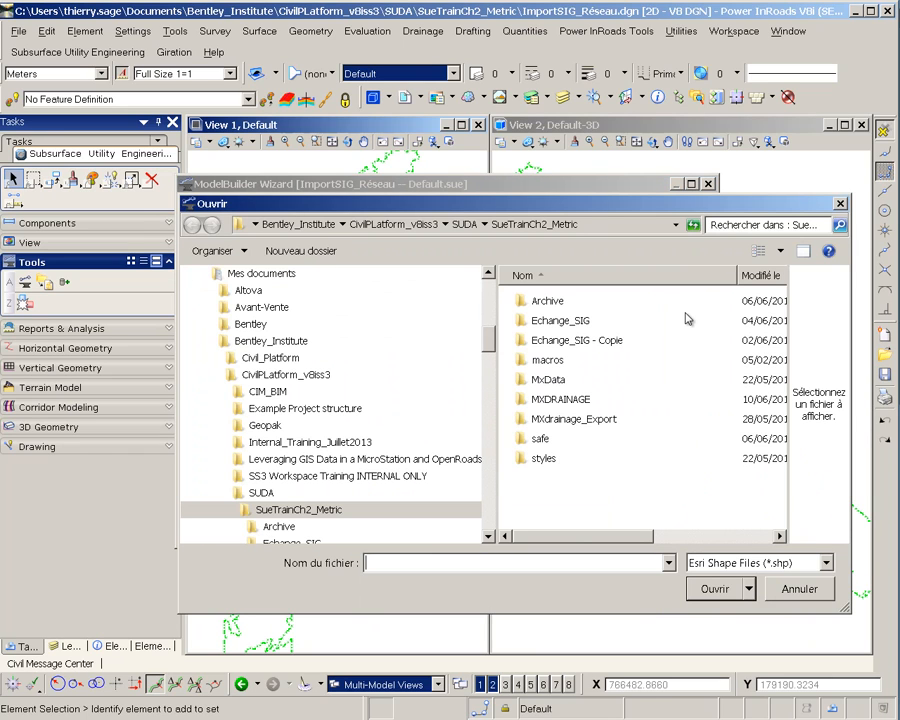
pyautogui.doubleClick(565, 321)
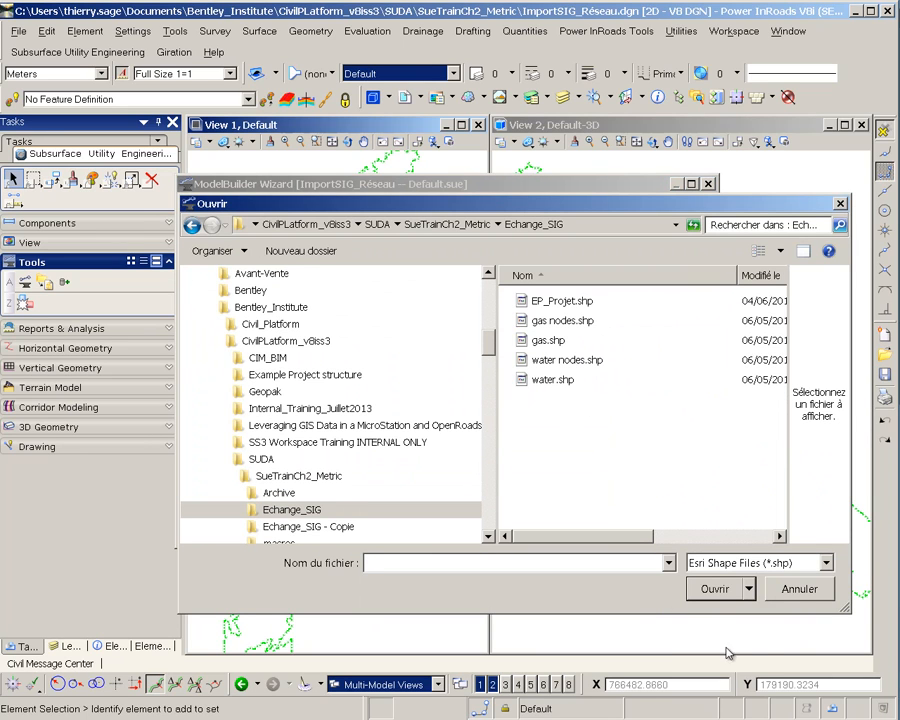
pyautogui.click(810, 590)
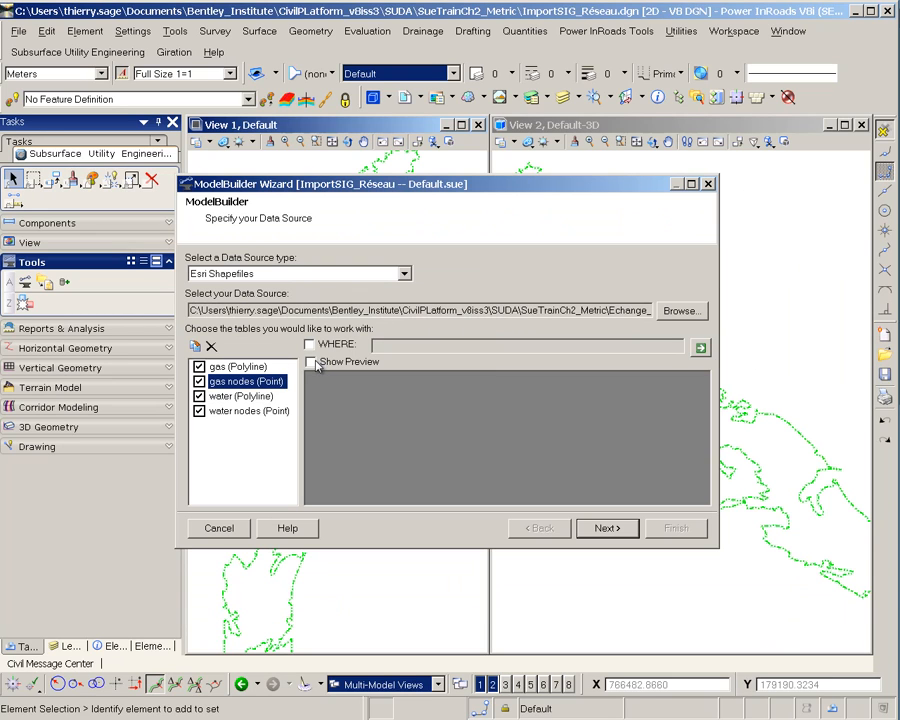
# Preview the attribute data of the gas nodes and gas polyline tables, as far as the gas table's DIAMETER column.
pyautogui.click(311, 361)
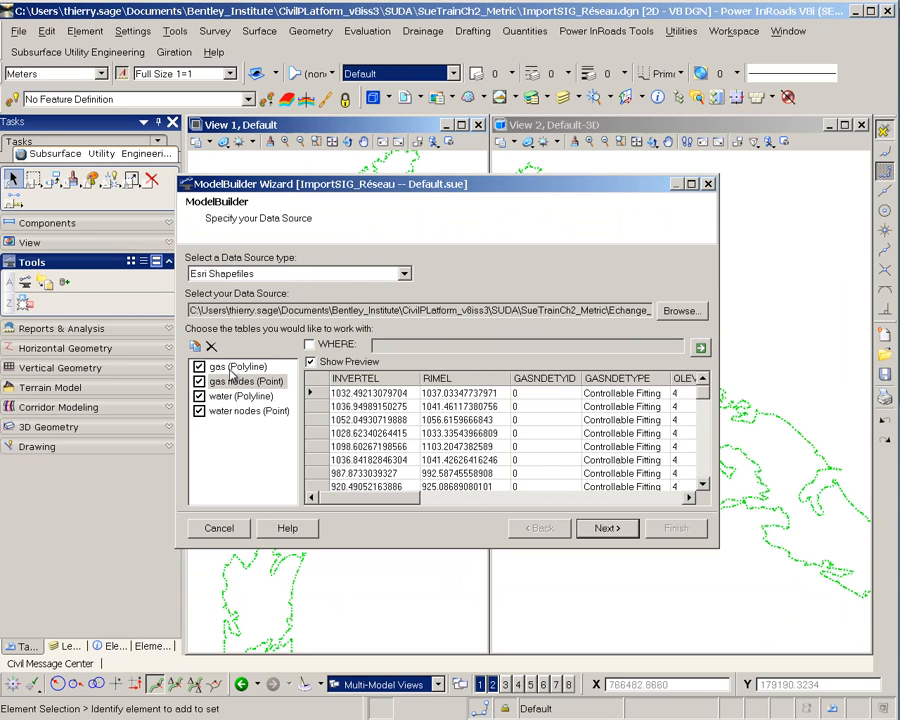
pyautogui.click(232, 367)
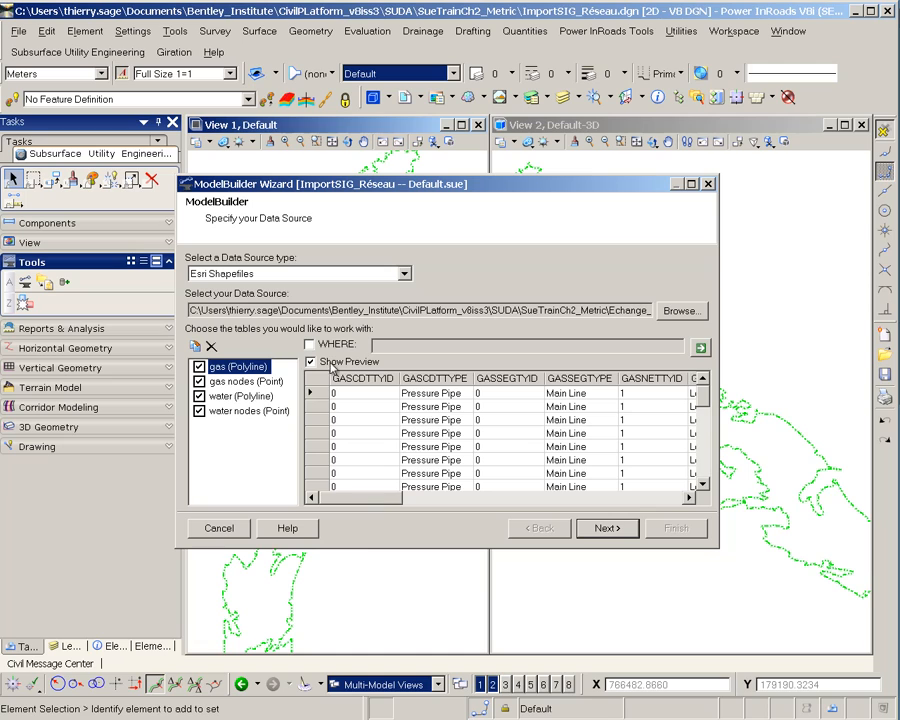
pyautogui.moveTo(363, 497); pyautogui.dragTo(513, 497)
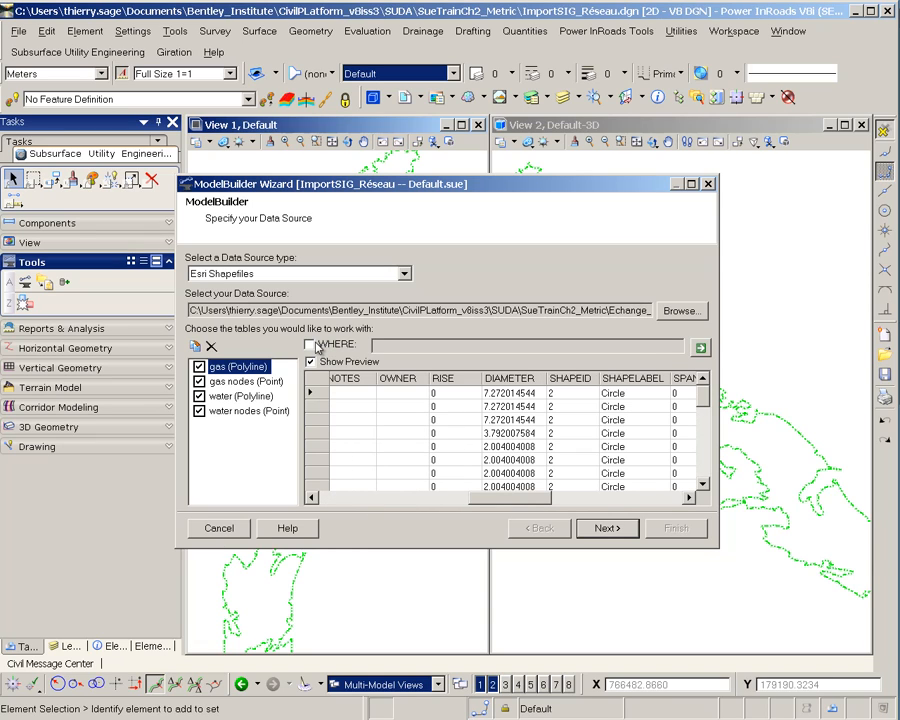
# Try filtering the gas polyline table with the condition diameter>3, and turn the filter off again.
pyautogui.click(310, 345)
pyautogui.click(391, 345)
pyautogui.write('diameter>3')
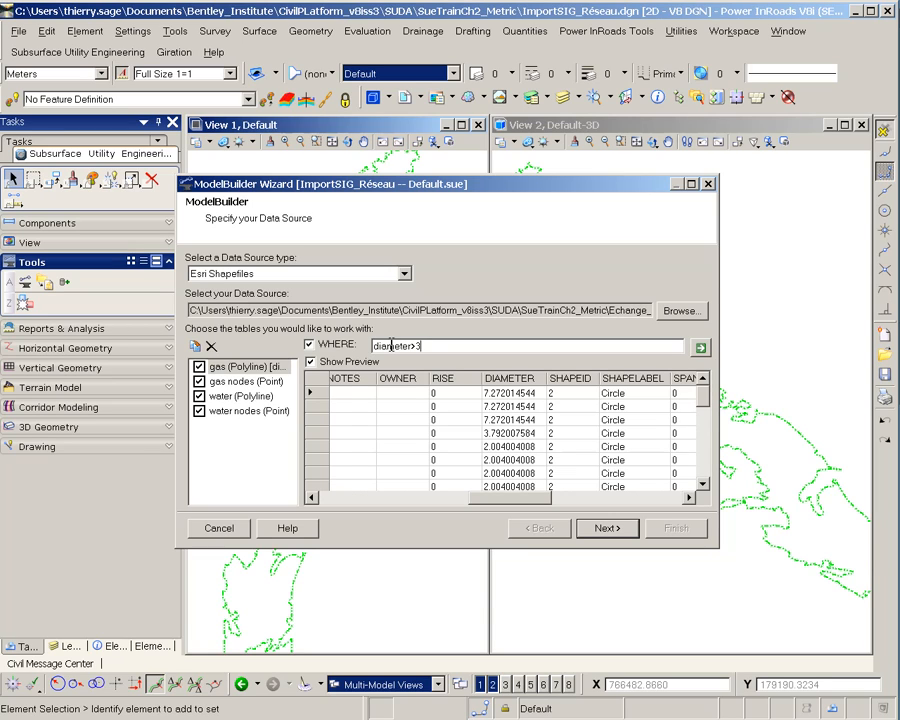
pyautogui.press('Return')
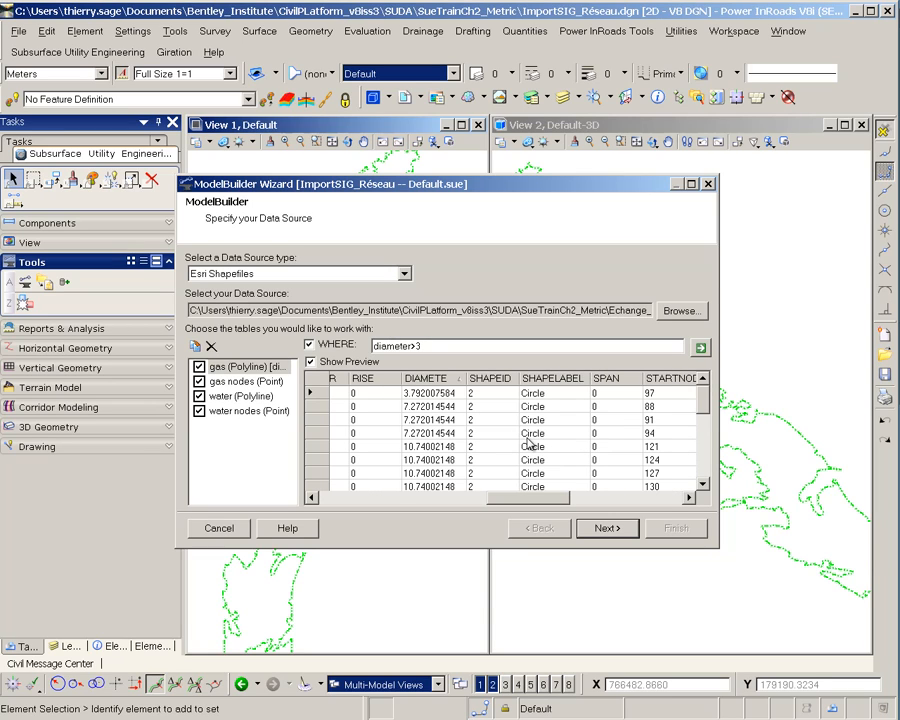
pyautogui.click(310, 345)
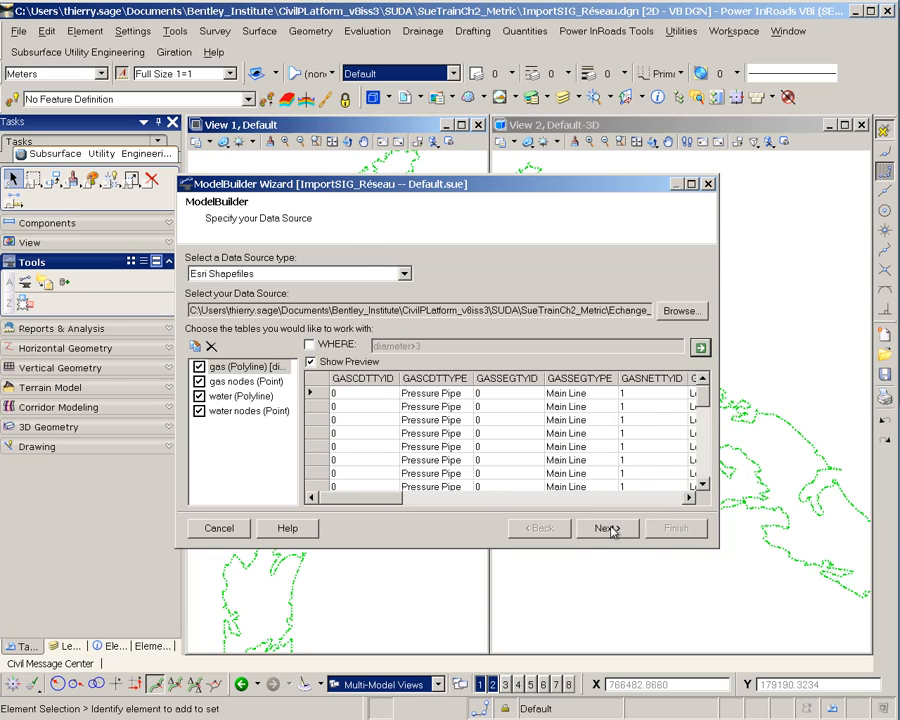
# Accept the connection's coordinate unit, connectivity and synchronization options, and keep Label as the key field for object mapping.
pyautogui.click(607, 528)
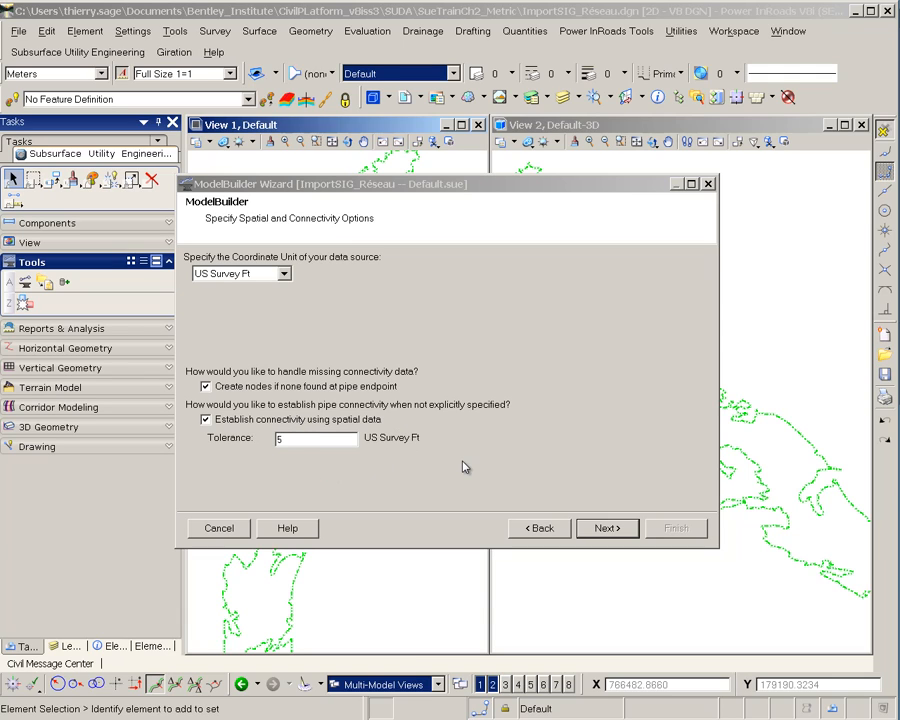
pyautogui.click(607, 528)
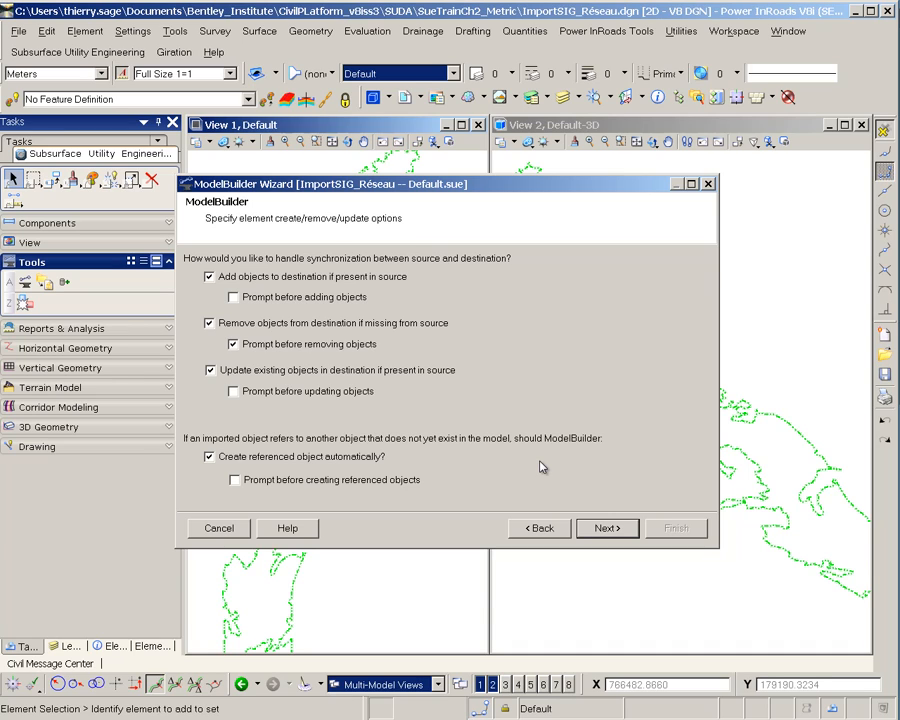
pyautogui.click(607, 528)
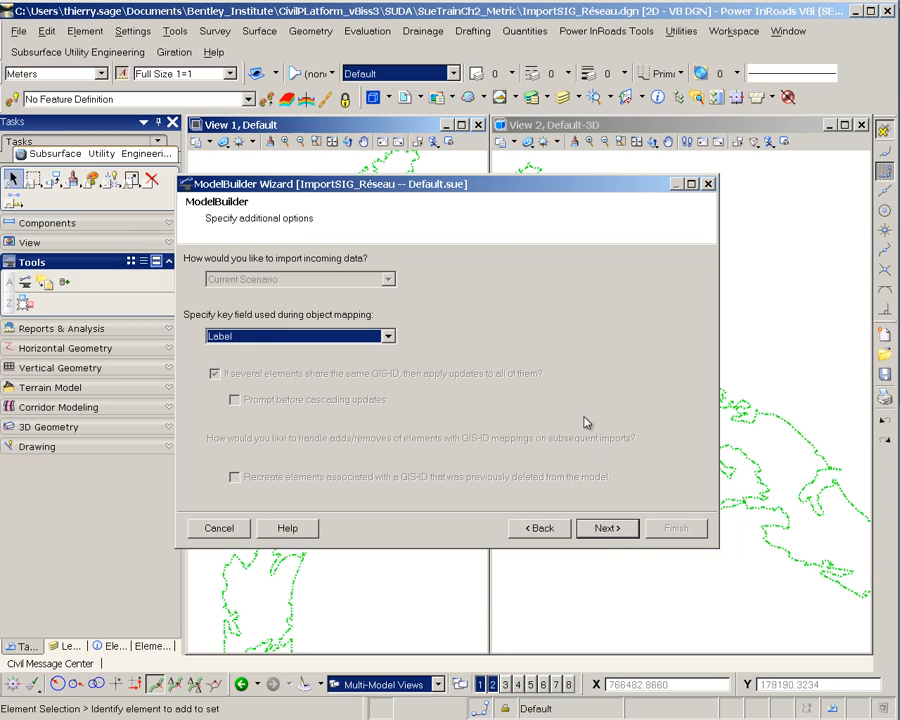
pyautogui.click(621, 530)
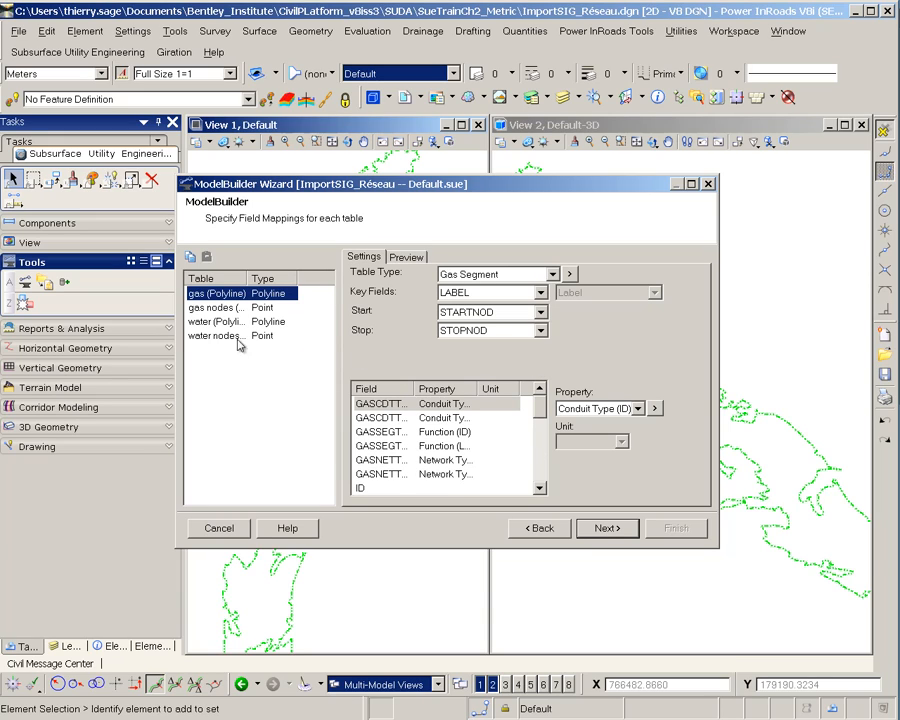
# Map the ROT field of the gas nodes table to the Rotation geometry property.
pyautogui.click(213, 310)
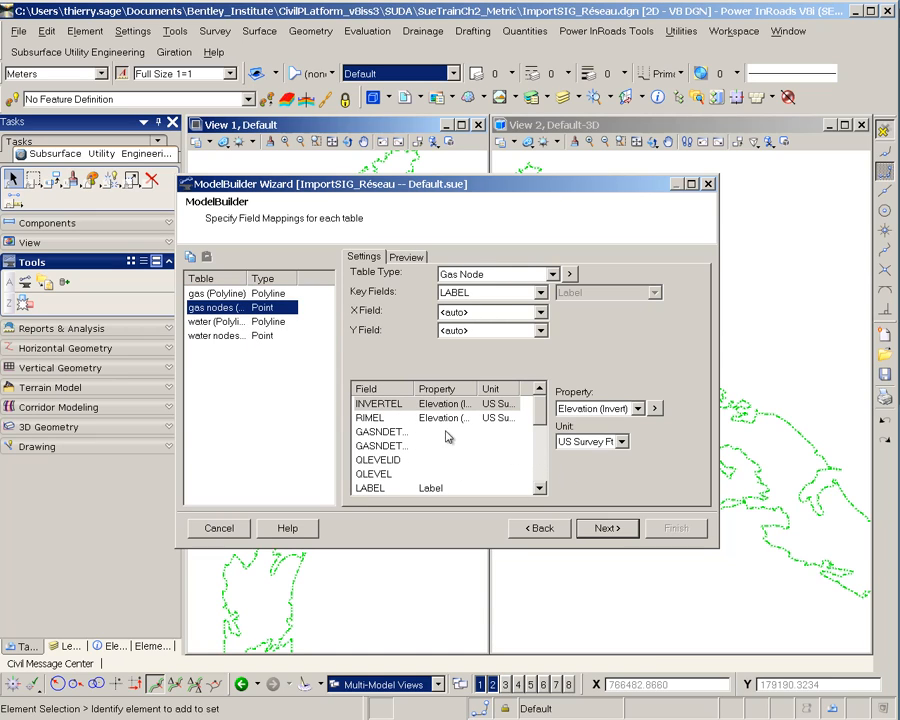
pyautogui.moveTo(543, 413); pyautogui.dragTo(550, 459)
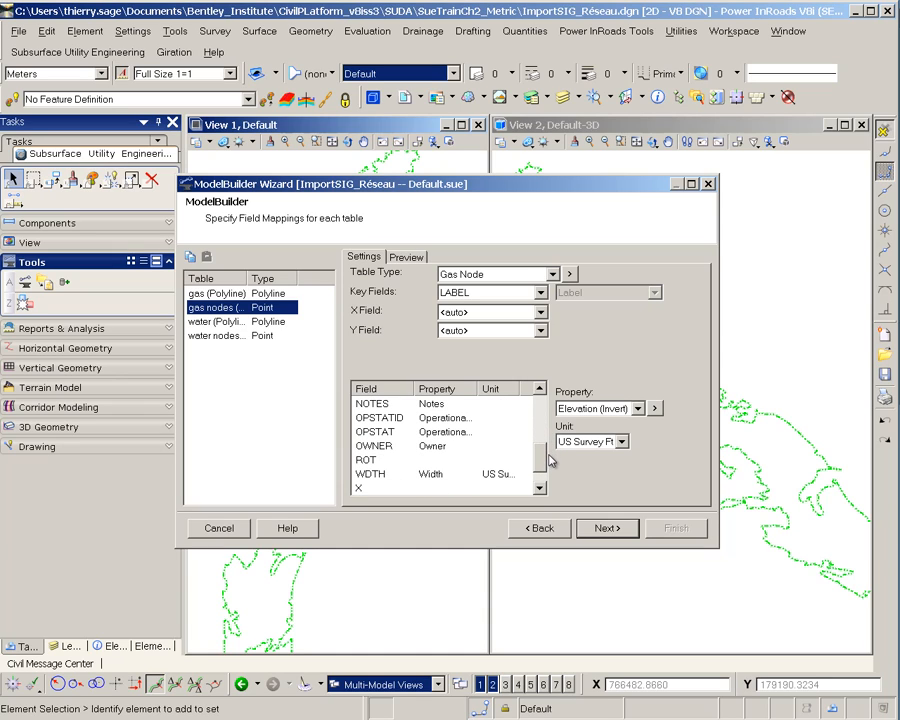
pyautogui.click(368, 461)
pyautogui.click(655, 408)
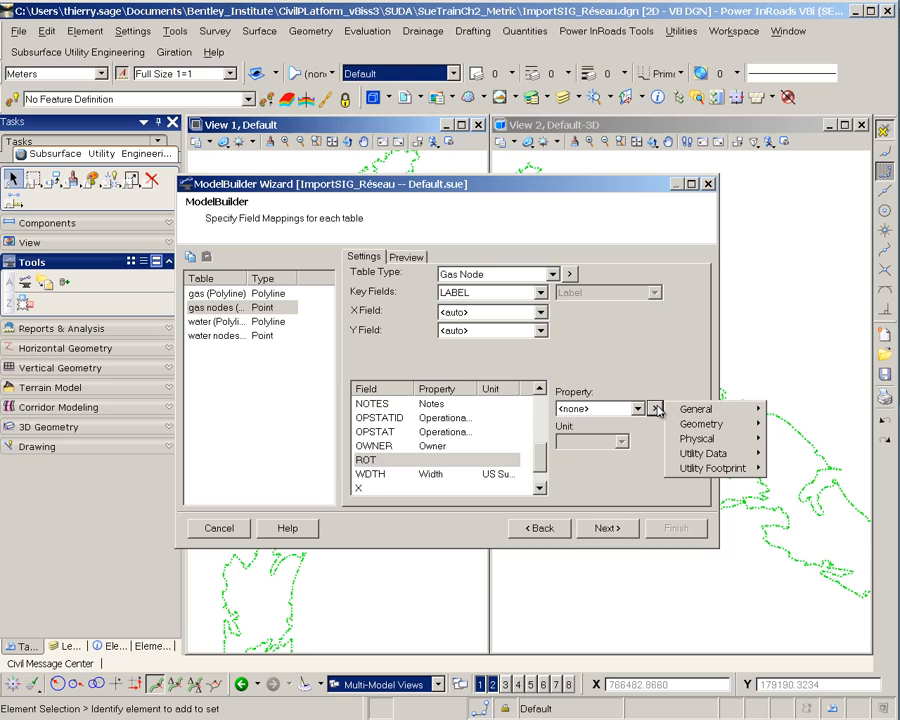
pyautogui.moveTo(692, 424)
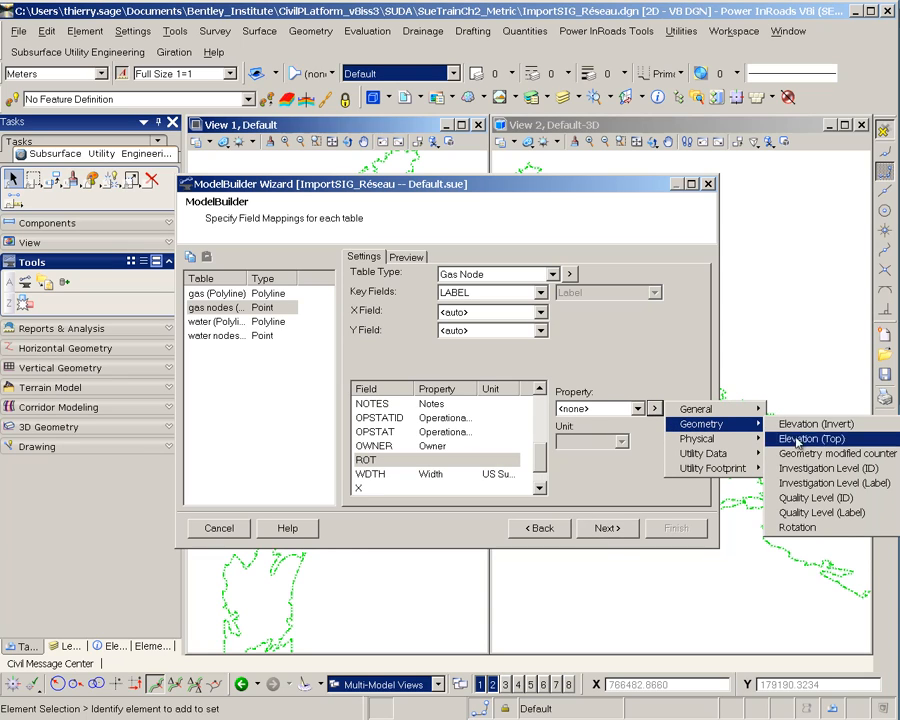
pyautogui.click(814, 527)
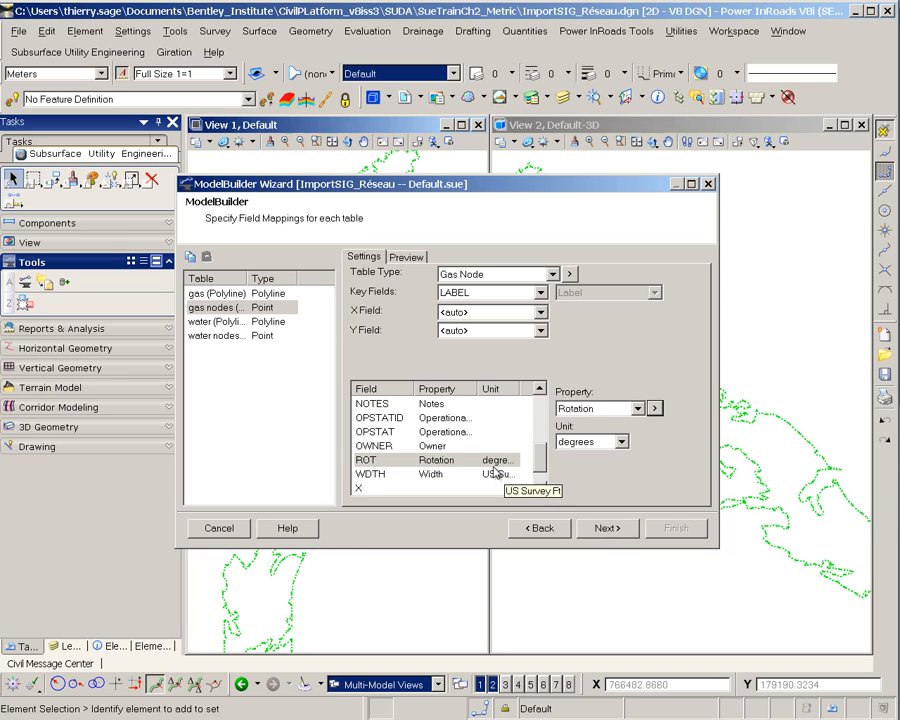
# Review the utility data properties available for the water nodes table's OWNER field, and accept the field mappings.
pyautogui.click(235, 337)
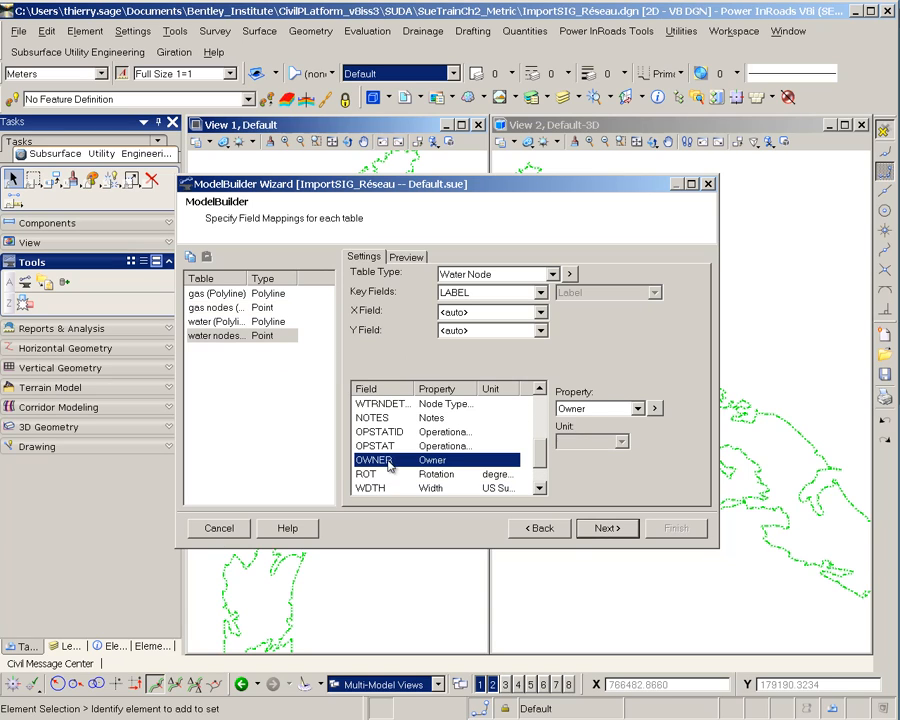
pyautogui.click(656, 409)
pyautogui.moveTo(737, 457)
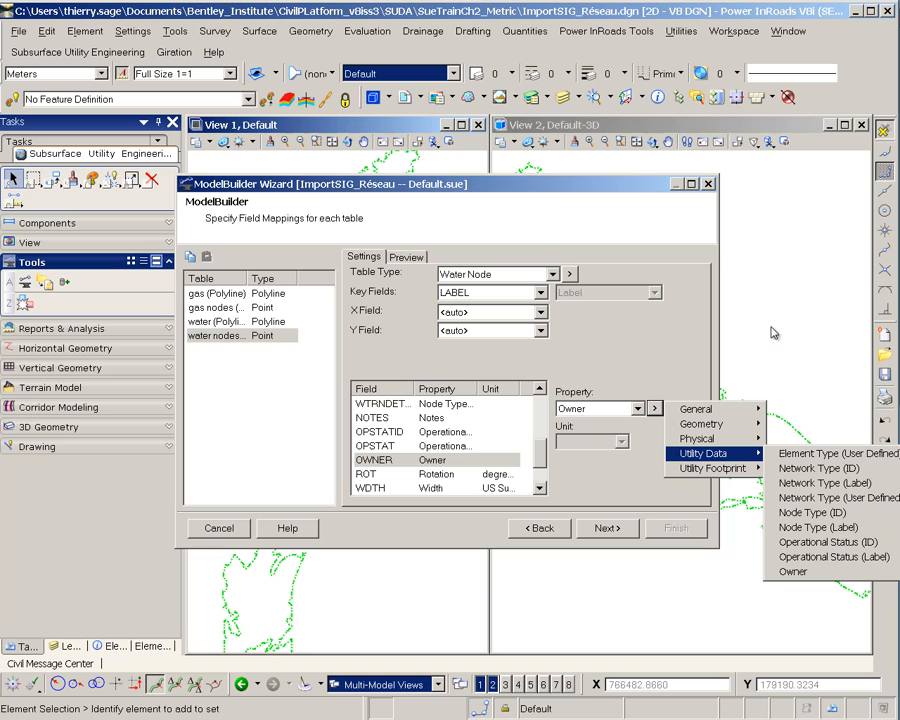
pyautogui.click(426, 460)
pyautogui.click(609, 529)
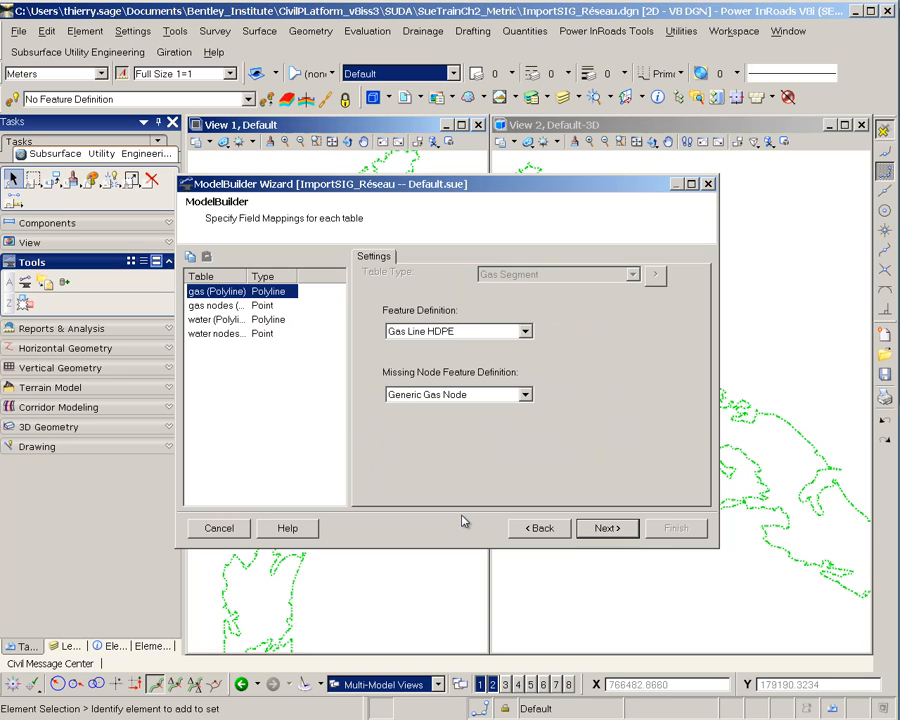
# Check the feature definitions assigned to the gas and water tables, and finish the wizard without building the model.
pyautogui.click(247, 305)
pyautogui.click(248, 319)
pyautogui.click(248, 333)
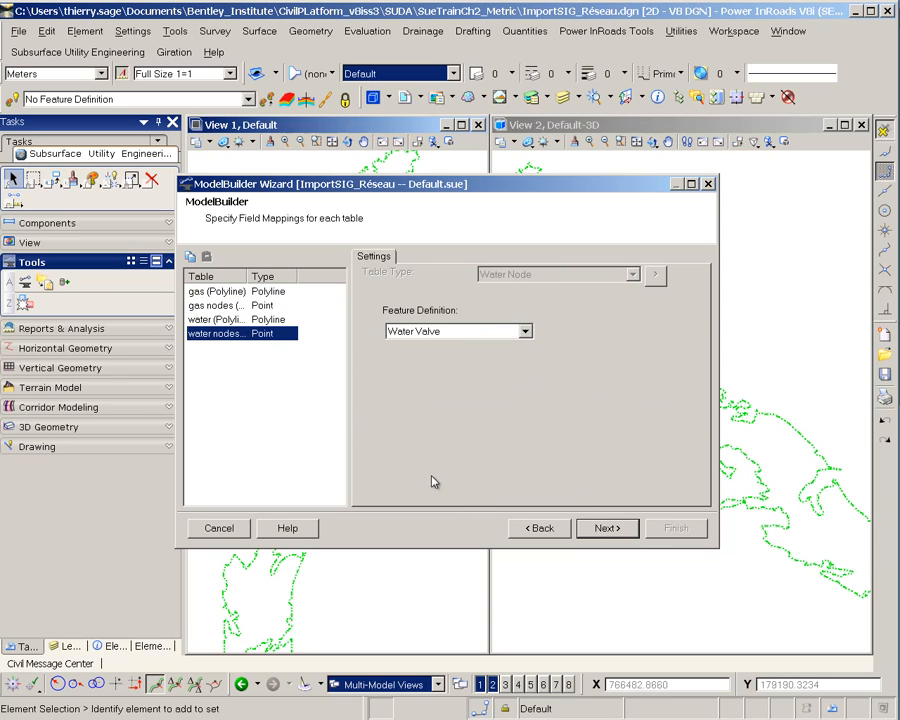
pyautogui.click(603, 529)
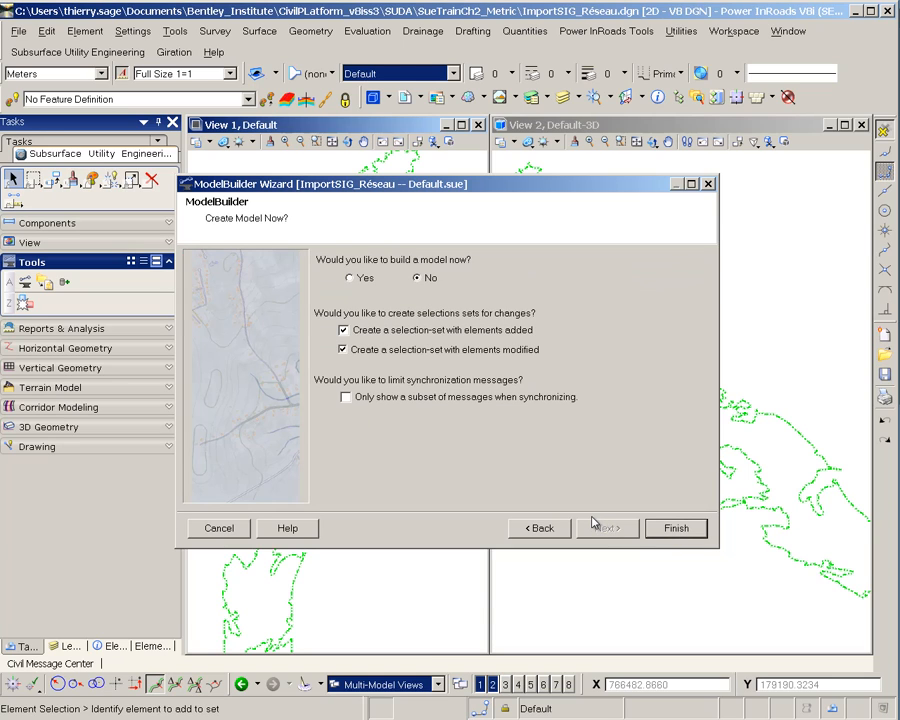
pyautogui.click(666, 527)
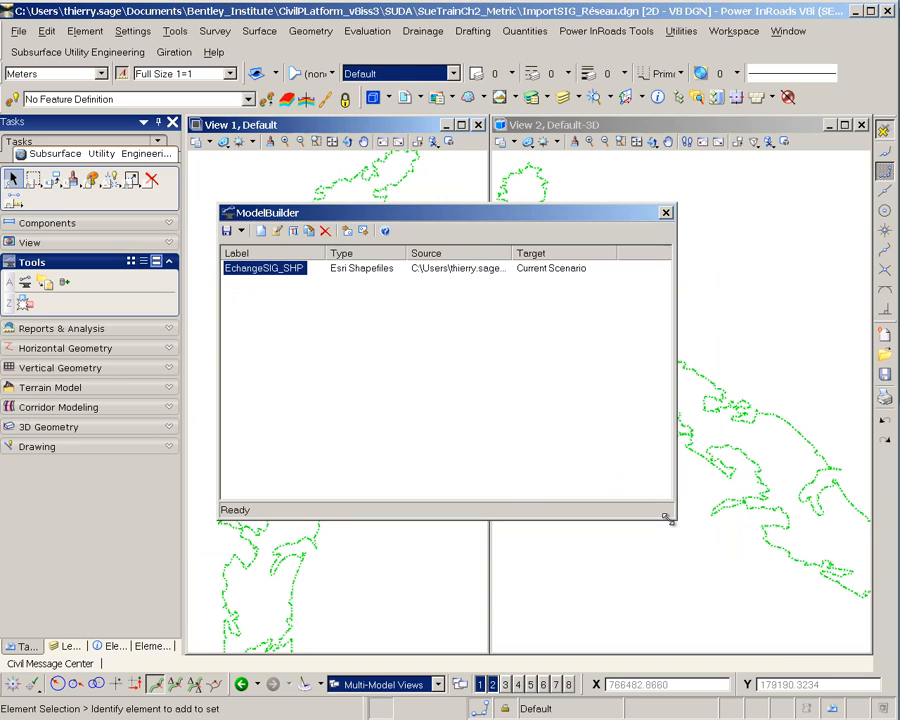
# Build the model from the EchangeSIG_SHP connection and check the messages in its summary before closing ModelBuilder.
pyautogui.click(347, 231)
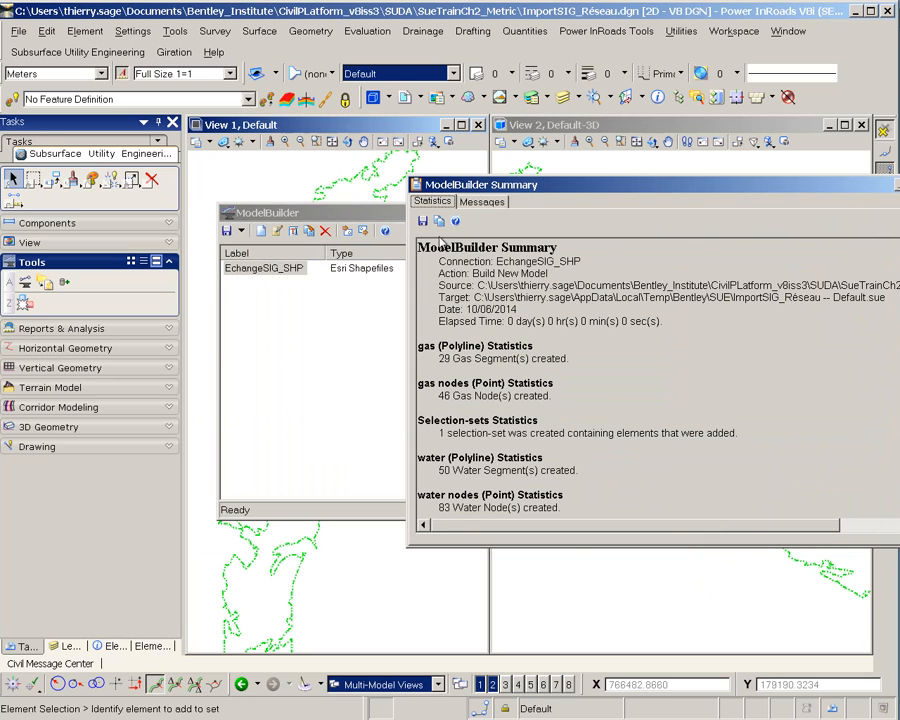
pyautogui.click(484, 202)
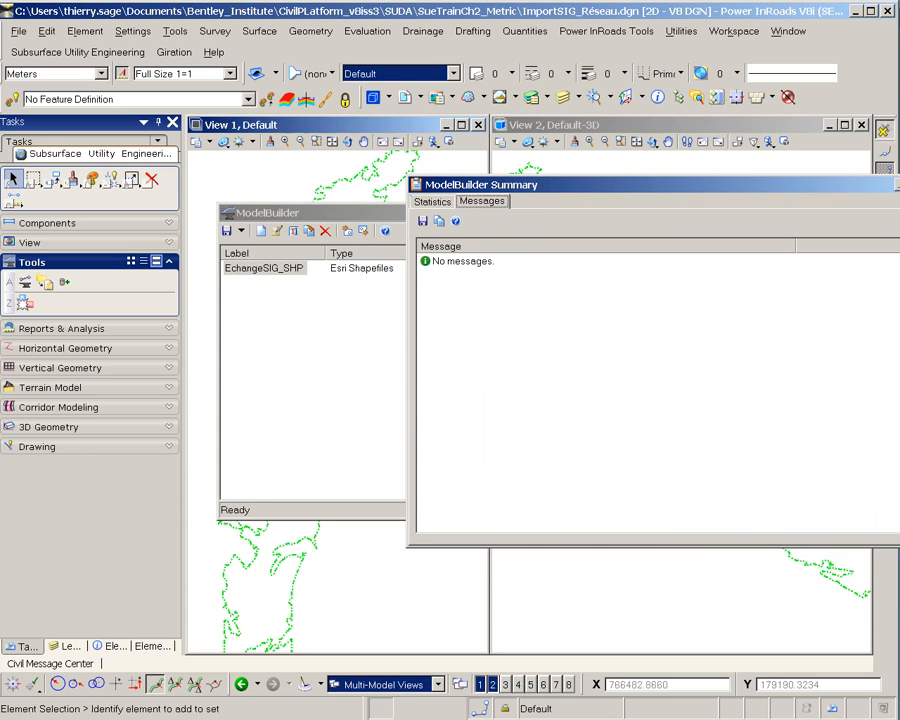
pyautogui.click(896, 184)
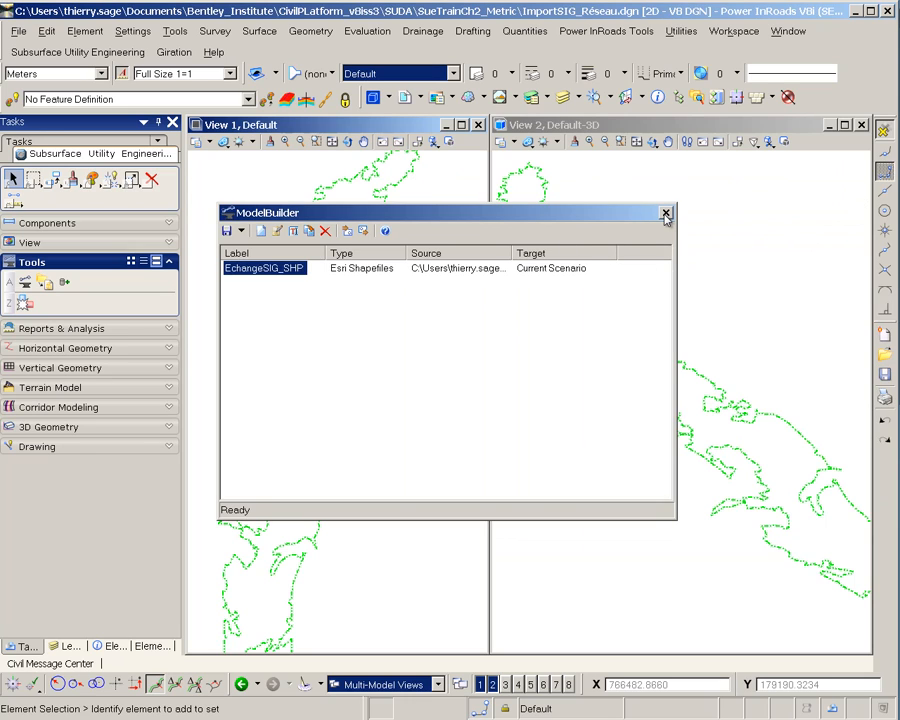
pyautogui.click(666, 214)
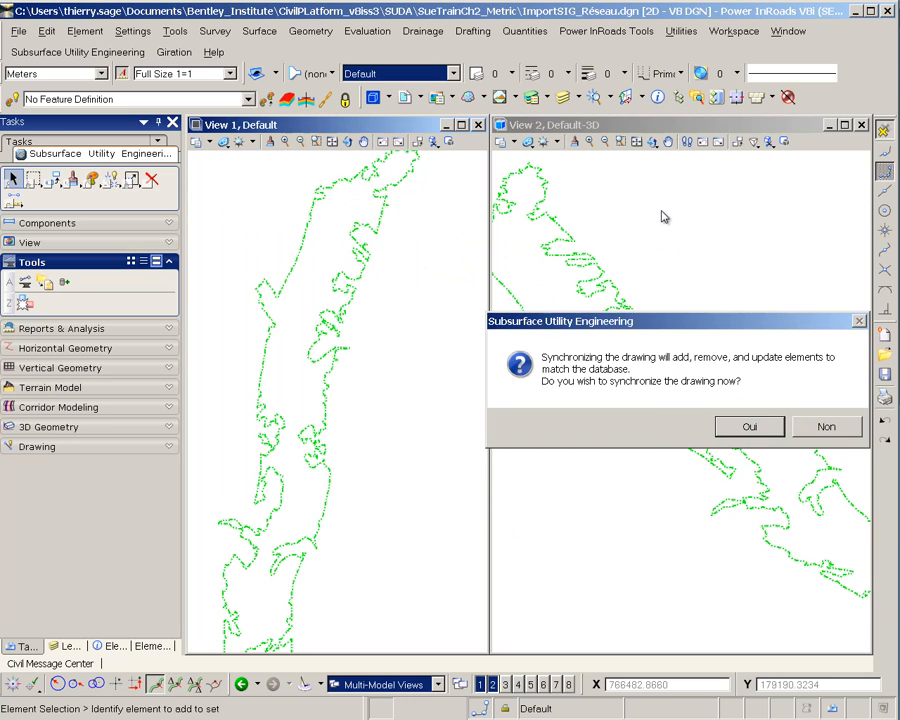
# Synchronize the drawing with the database and inspect the imported gas and water pipes in the 3D view.
pyautogui.click(748, 428)
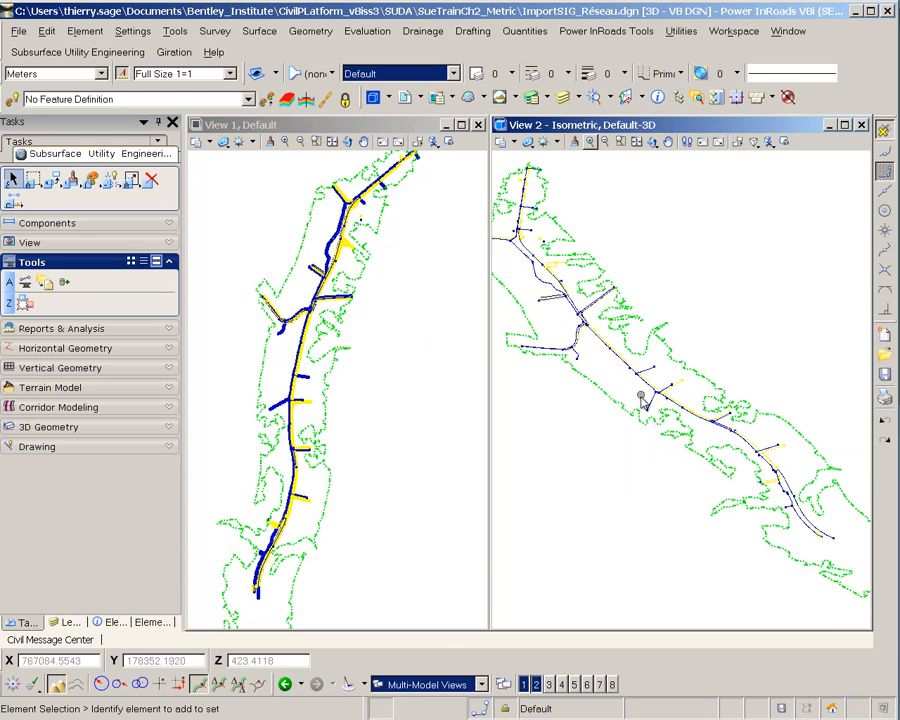
pyautogui.scroll(5, 630, 335)
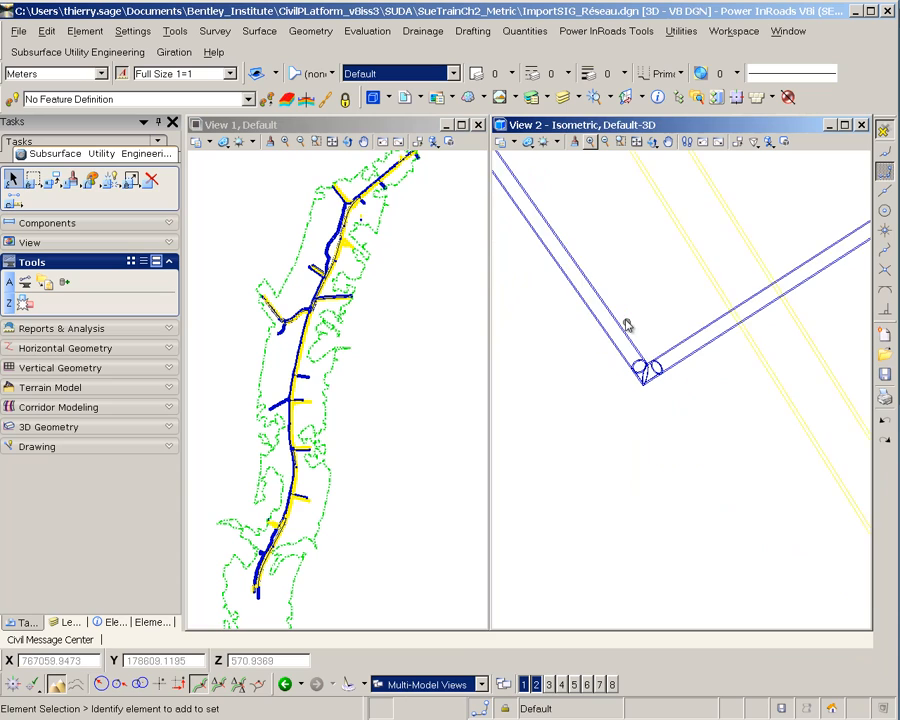
pyautogui.scroll(-2, 628, 325)
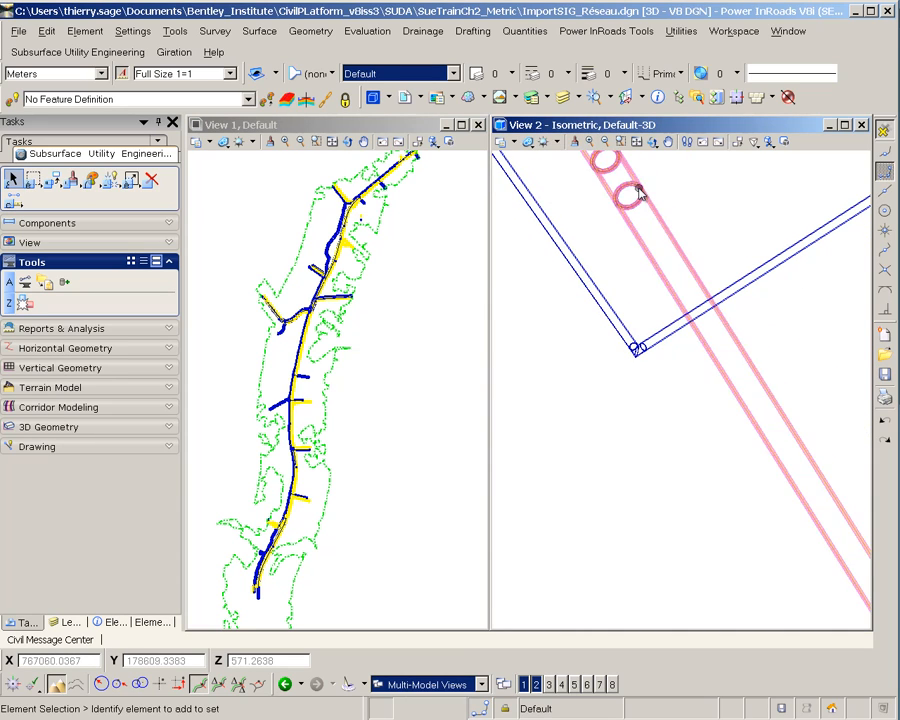
# Apply the default Transparent display style to the isometric 3D view.
pyautogui.click(531, 144)
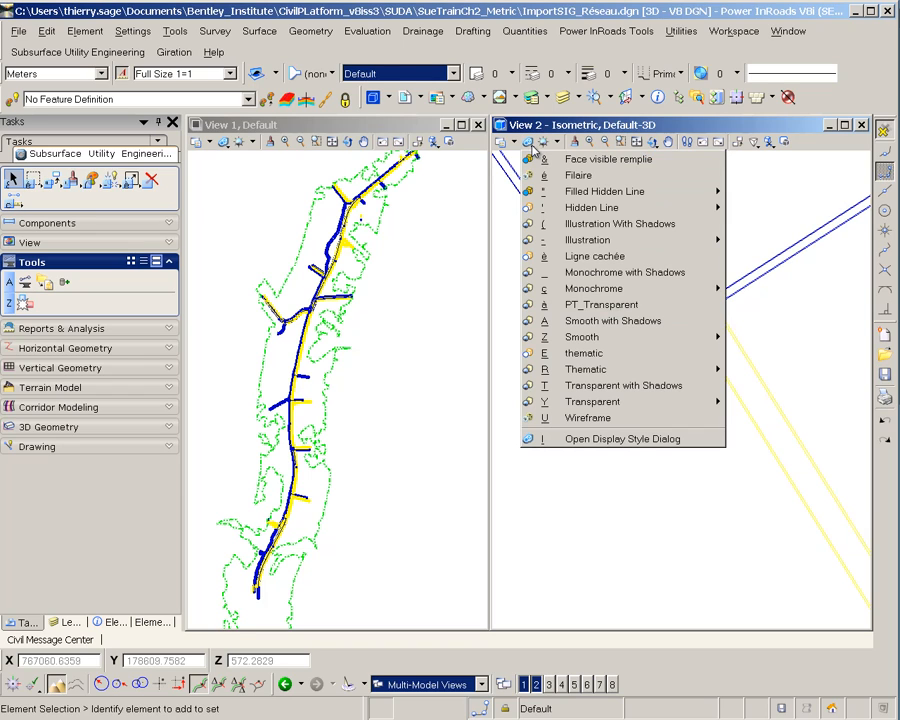
pyautogui.moveTo(657, 405)
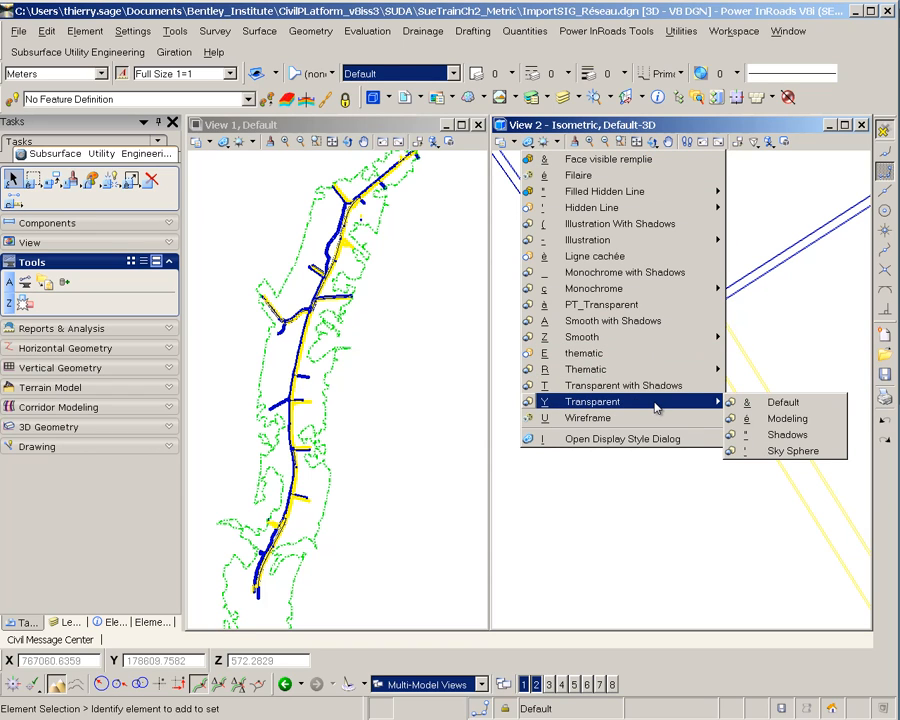
pyautogui.click(748, 402)
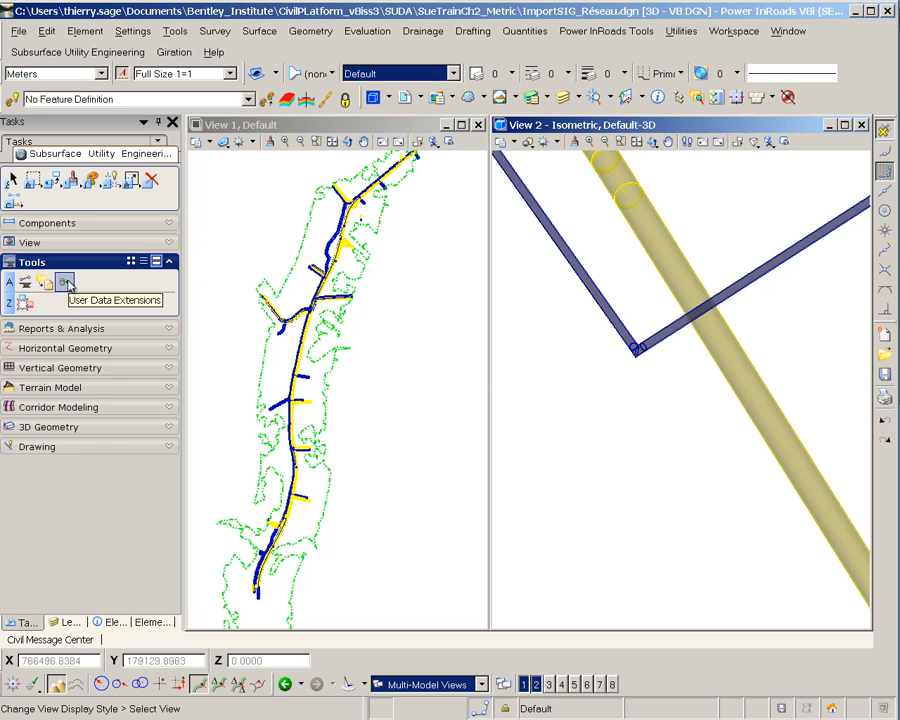
# Create a new query under the shared queries for the Water Segment element type.
pyautogui.click(46, 305)
pyautogui.click(398, 303)
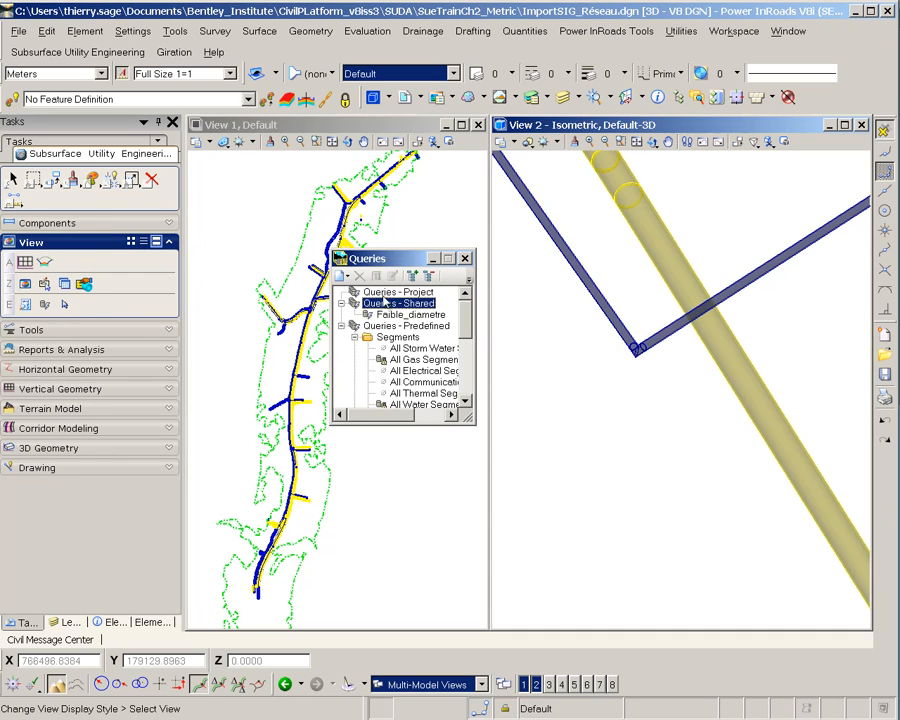
pyautogui.click(345, 276)
pyautogui.click(362, 291)
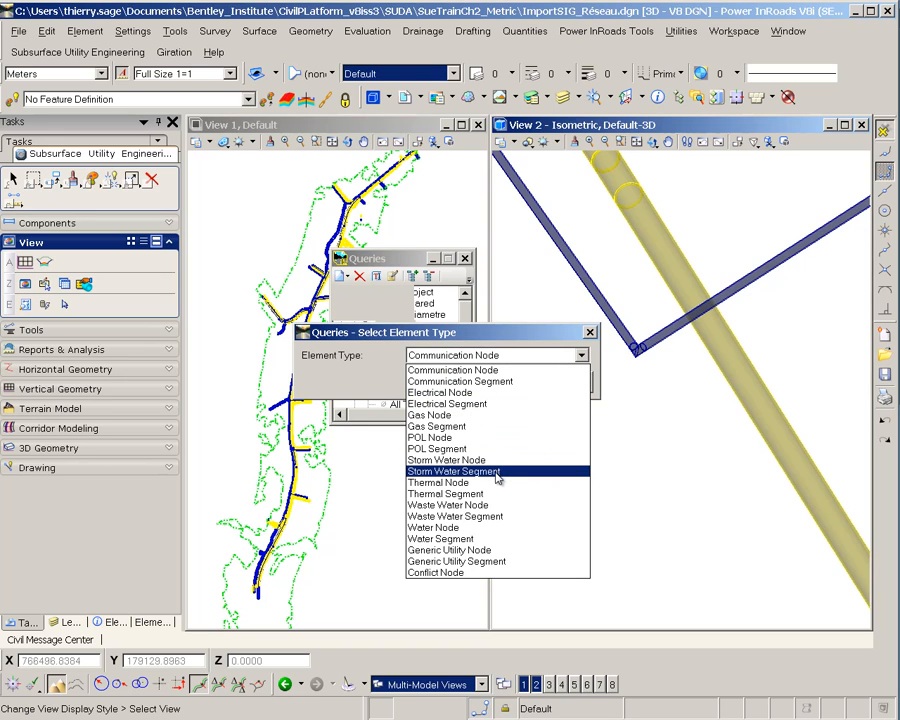
pyautogui.click(497, 539)
pyautogui.click(510, 387)
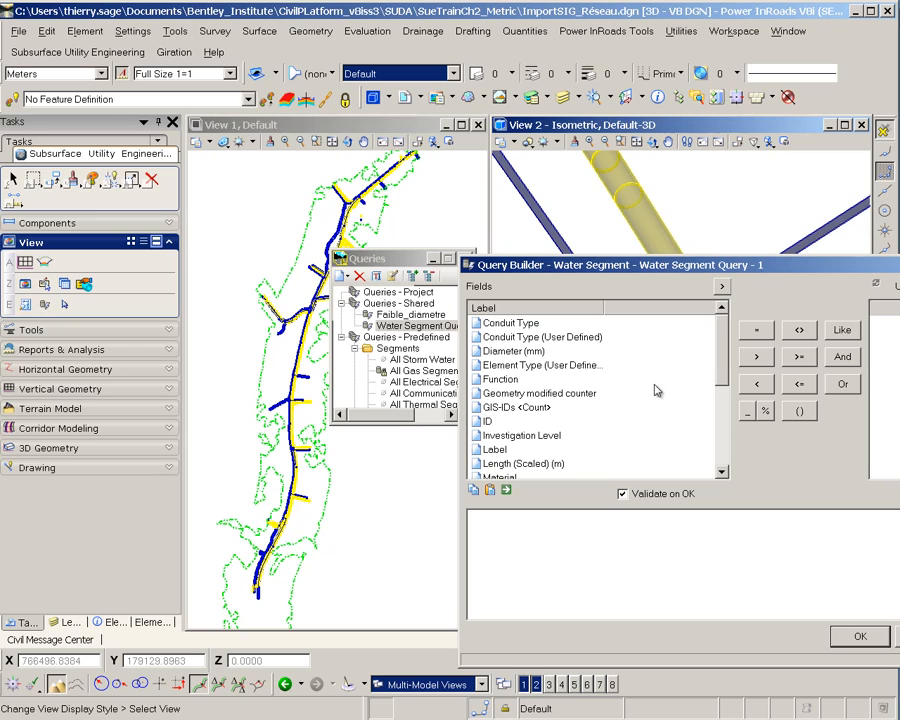
# Define the water segment query condition as SegmentDiameter <=75 and accept it.
pyautogui.doubleClick(514, 351)
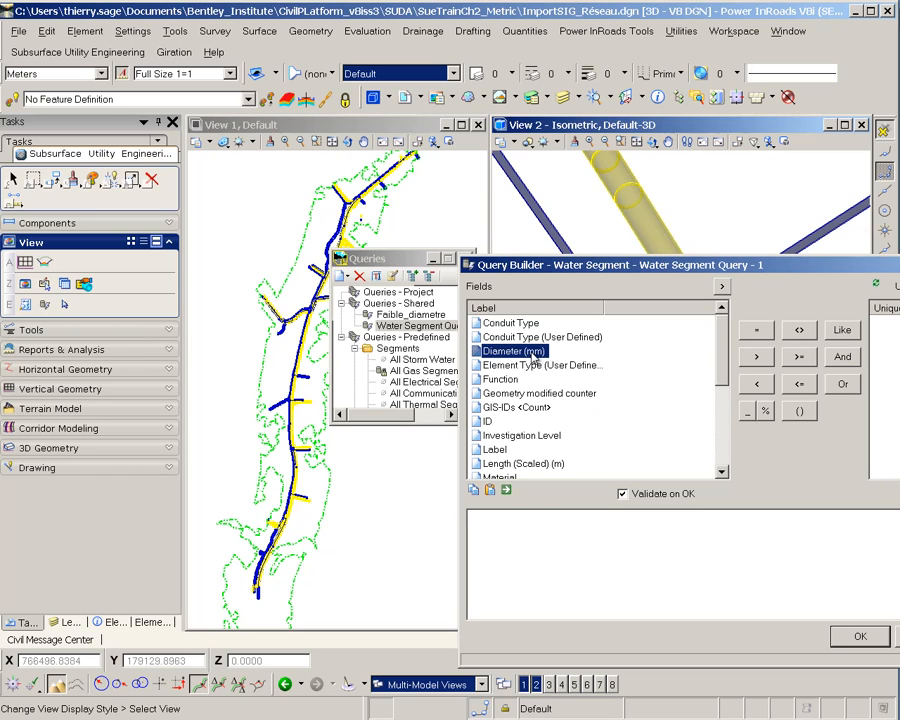
pyautogui.click(799, 385)
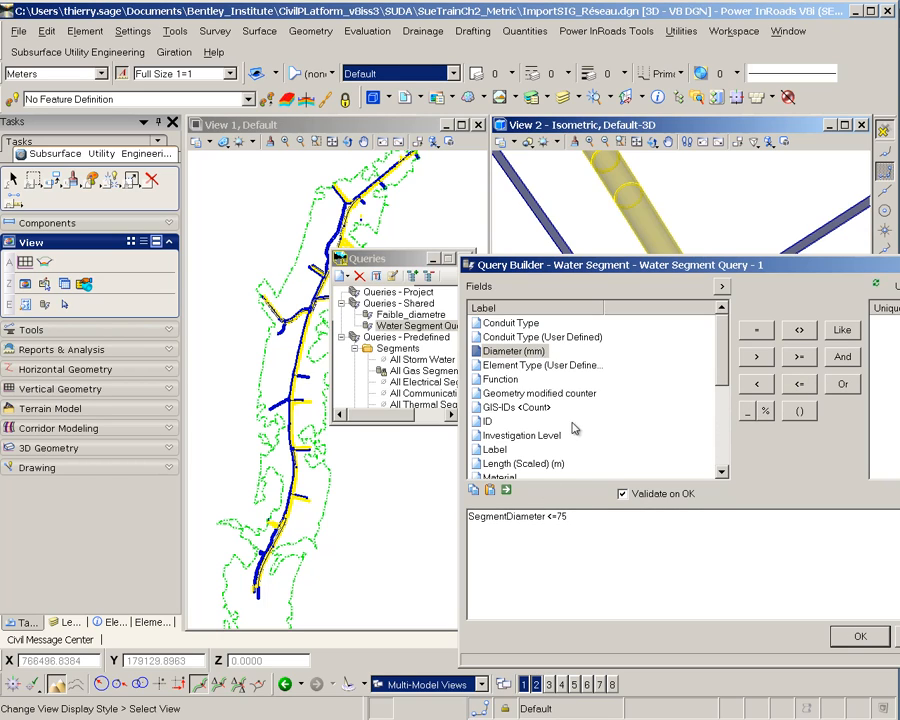
pyautogui.click(856, 636)
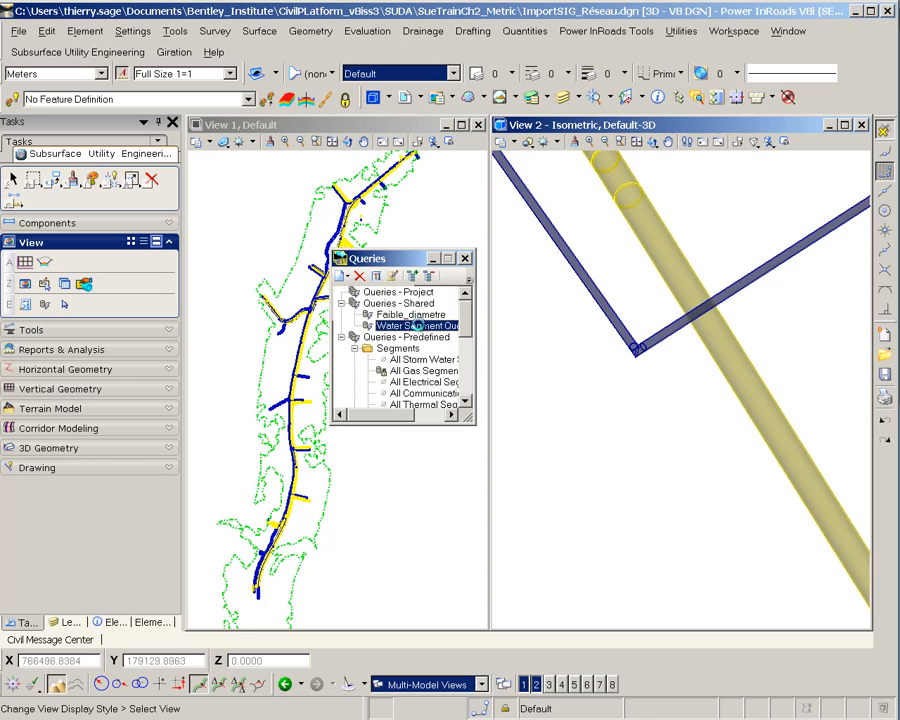
# Select the water segments matching the new query in the drawing and examine them in the plan view.
pyautogui.doubleClick(420, 328)
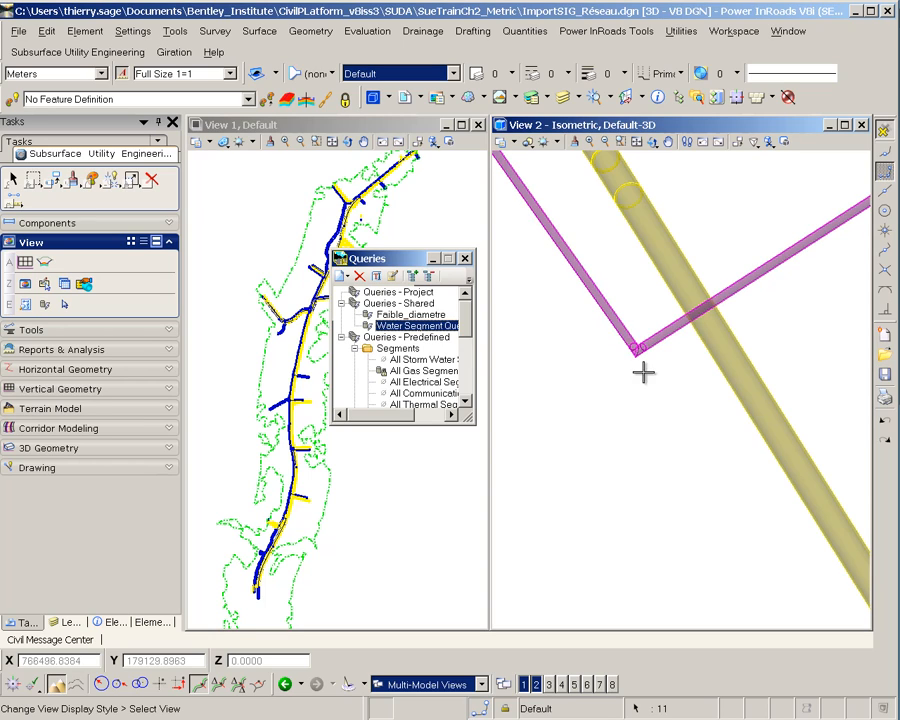
pyautogui.moveTo(398, 257); pyautogui.dragTo(471, 332)
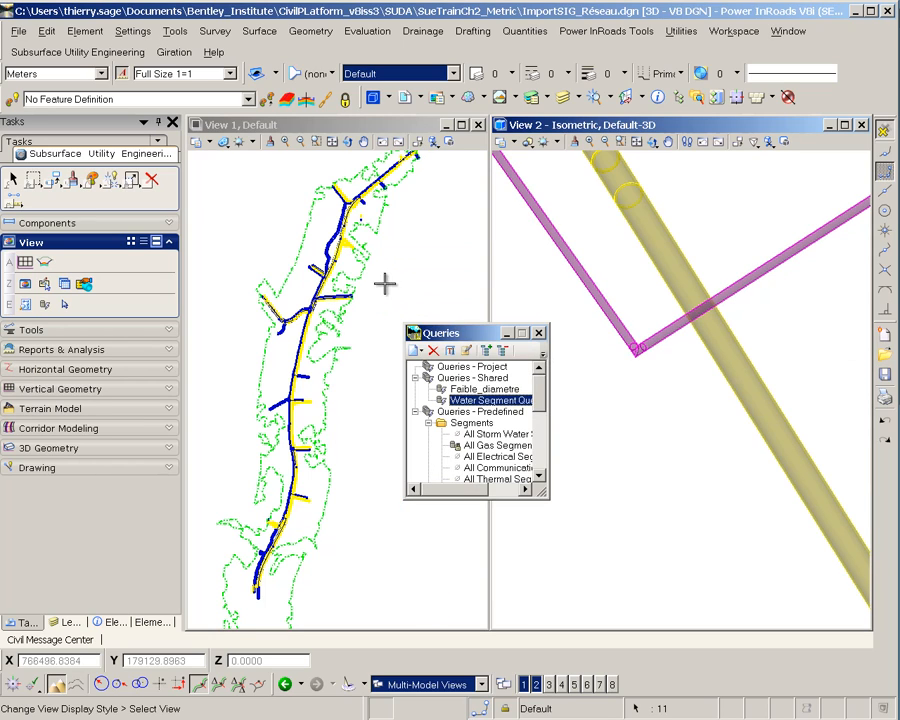
pyautogui.click(304, 128)
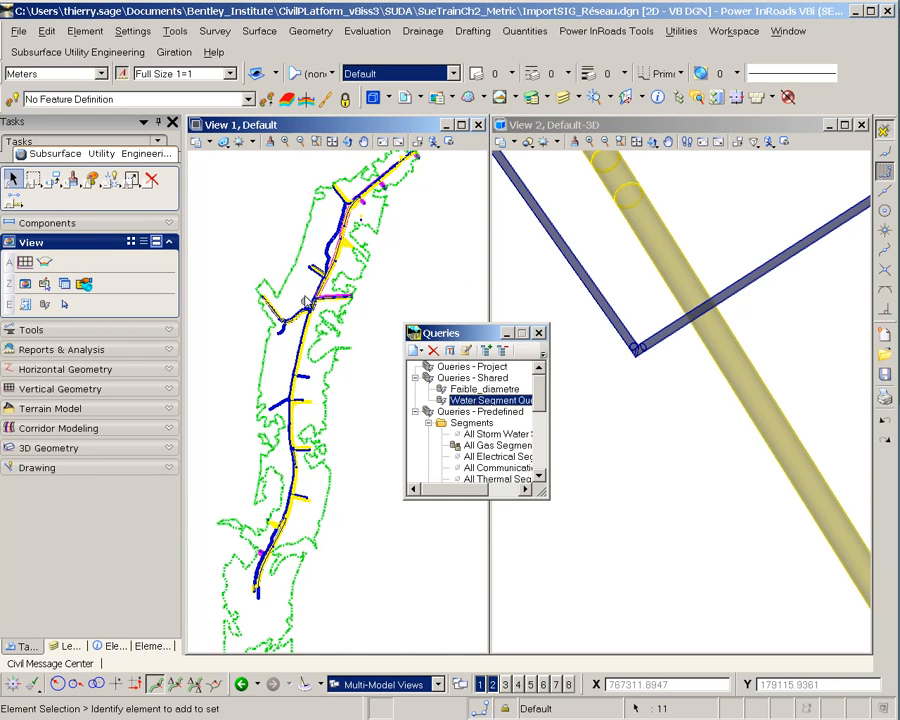
pyautogui.scroll(4, 321, 239)
pyautogui.moveTo(318, 226); pyautogui.dragTo(251, 315, button='middle')
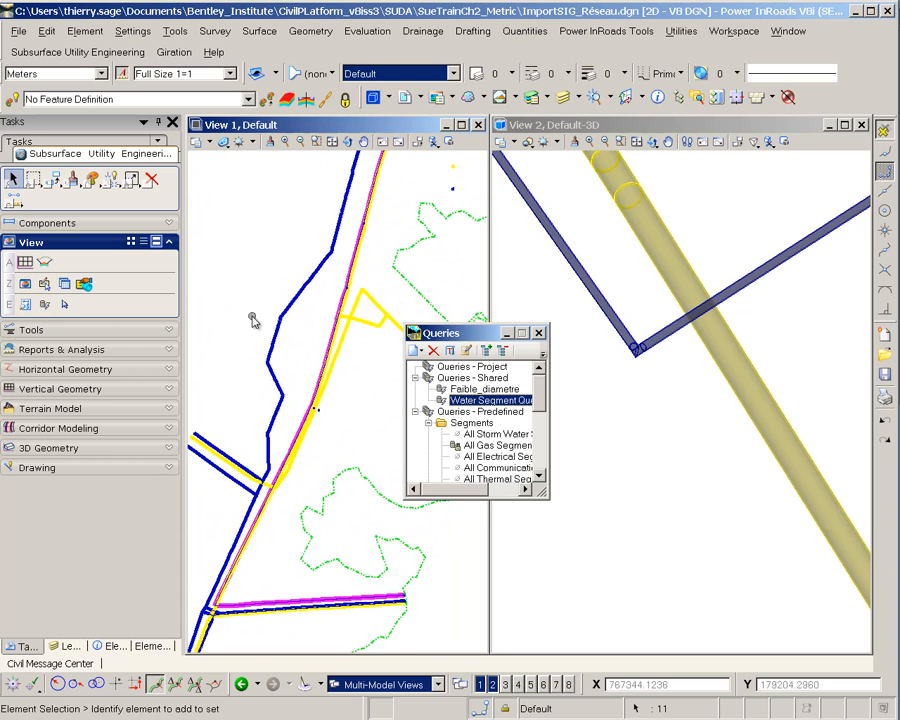
pyautogui.scroll(-2, 251, 315)
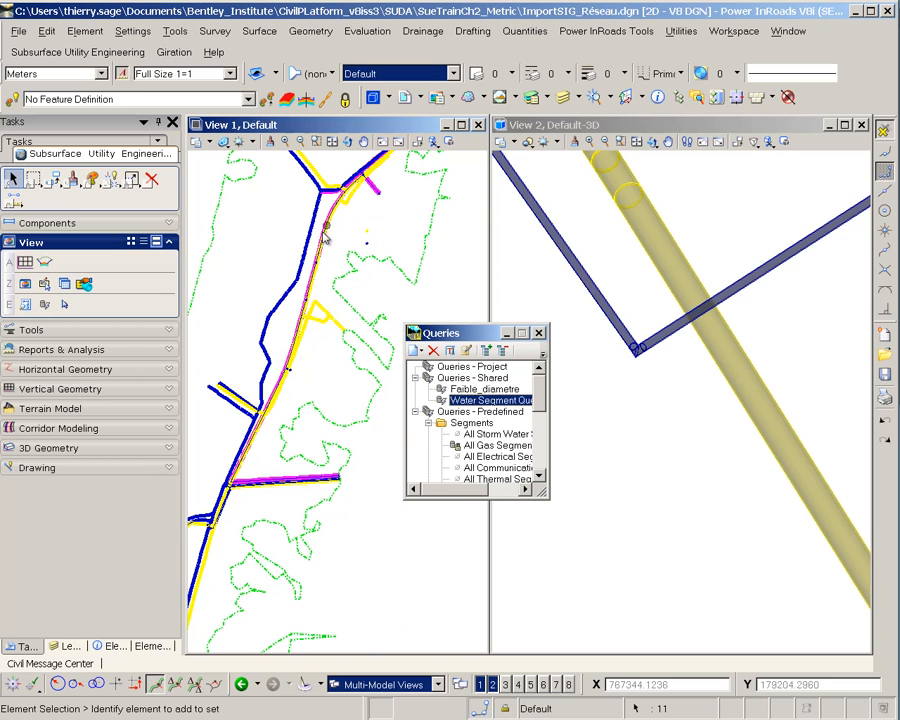
# Set the feature description of the selected water segments to 150 and close the queries list.
pyautogui.click(112, 646)
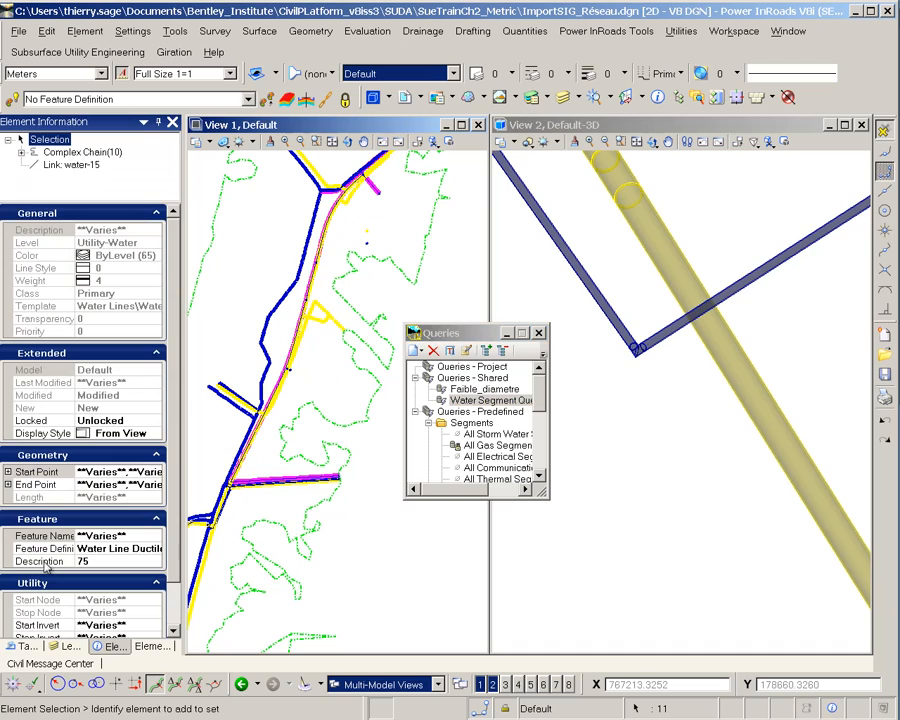
pyautogui.click(121, 562)
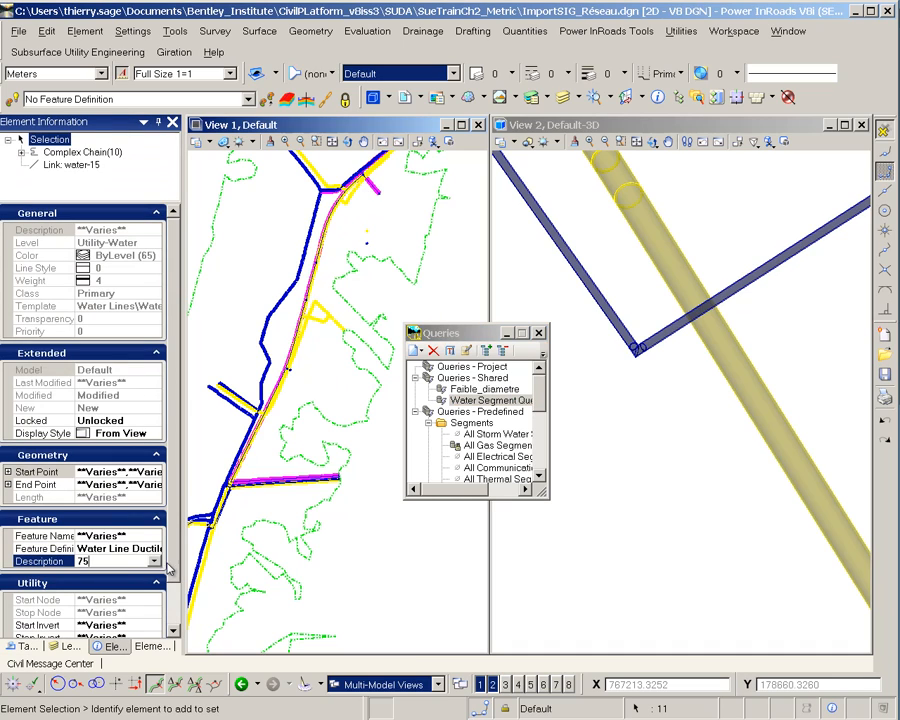
pyautogui.click(155, 561)
pyautogui.moveTo(156, 620); pyautogui.dragTo(154, 602)
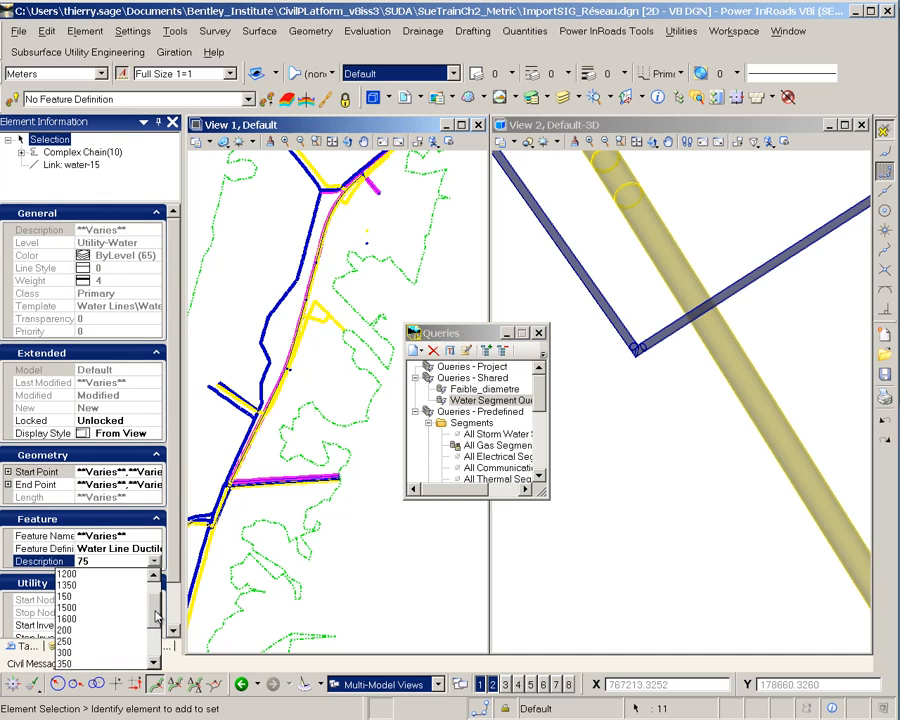
pyautogui.click(72, 596)
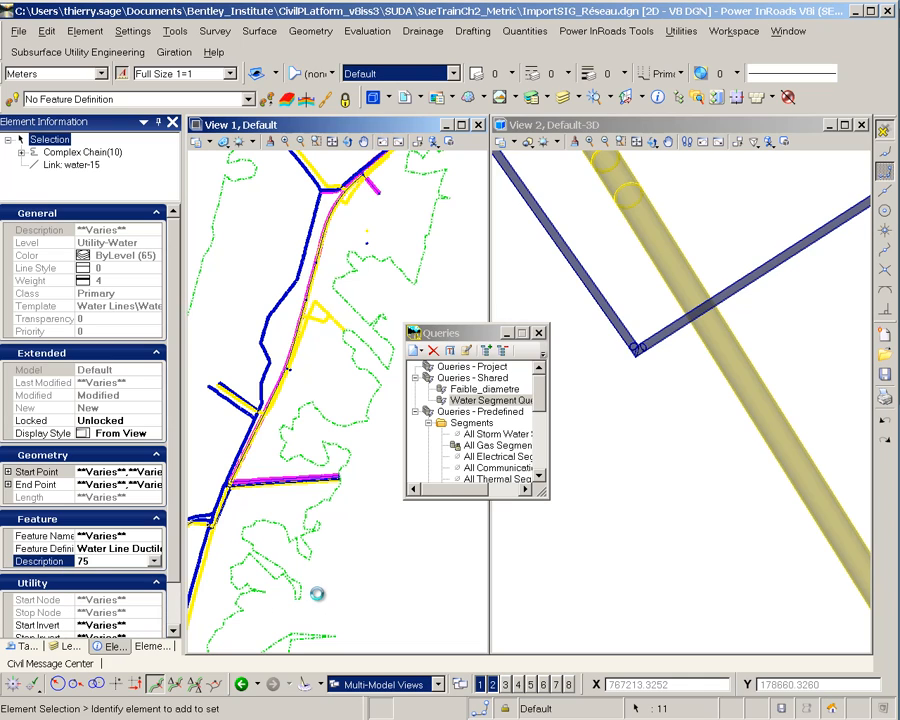
pyautogui.click(538, 332)
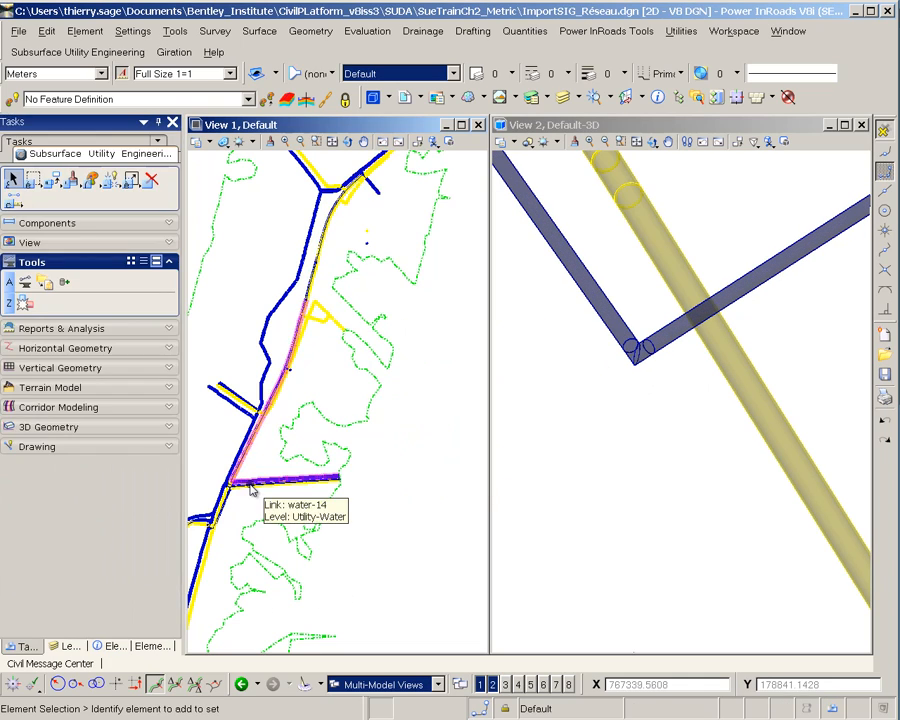
# Add a user data extension field named Pression to the Water Segment element type.
pyautogui.click(64, 284)
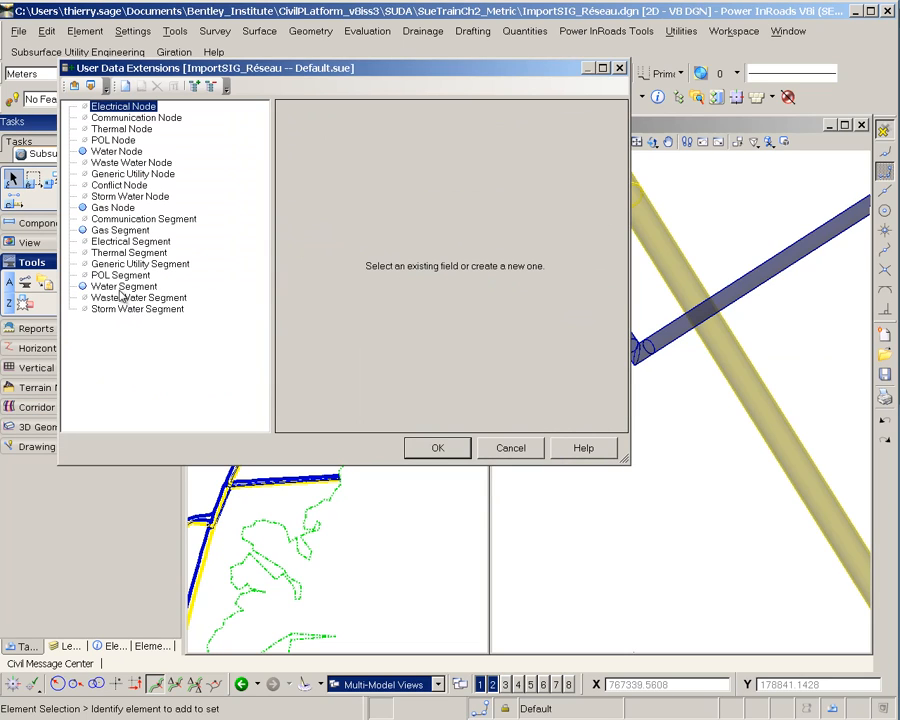
pyautogui.click(121, 287)
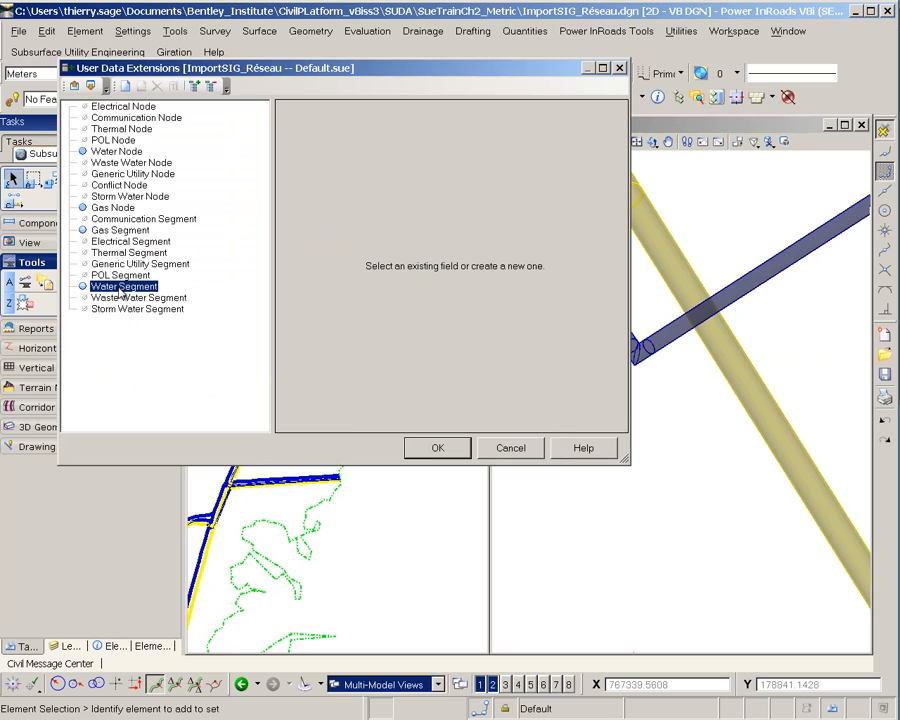
pyautogui.click(125, 86)
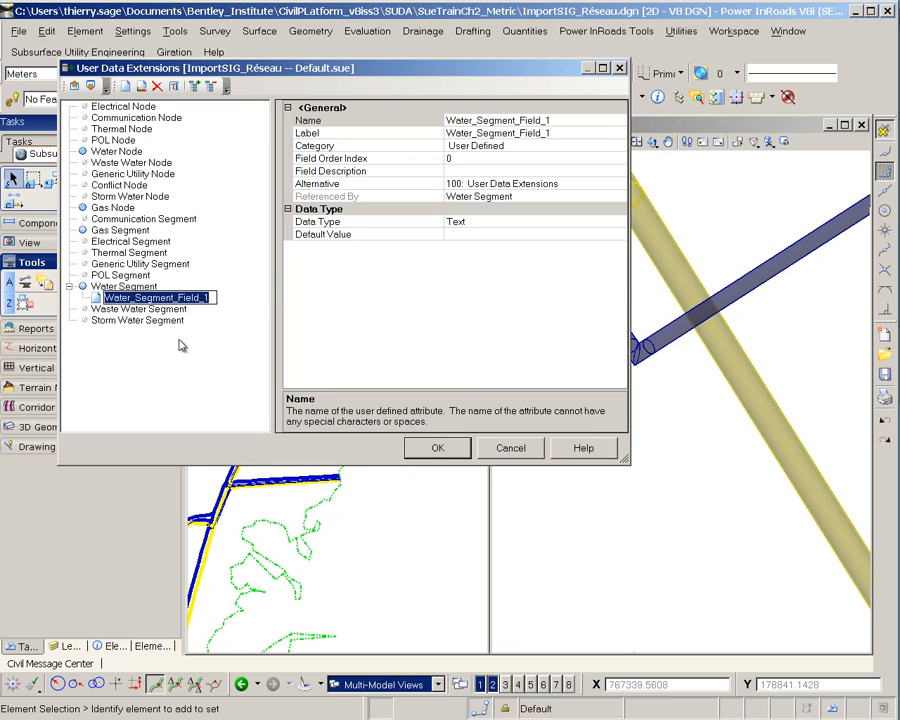
pyautogui.write('Pres')
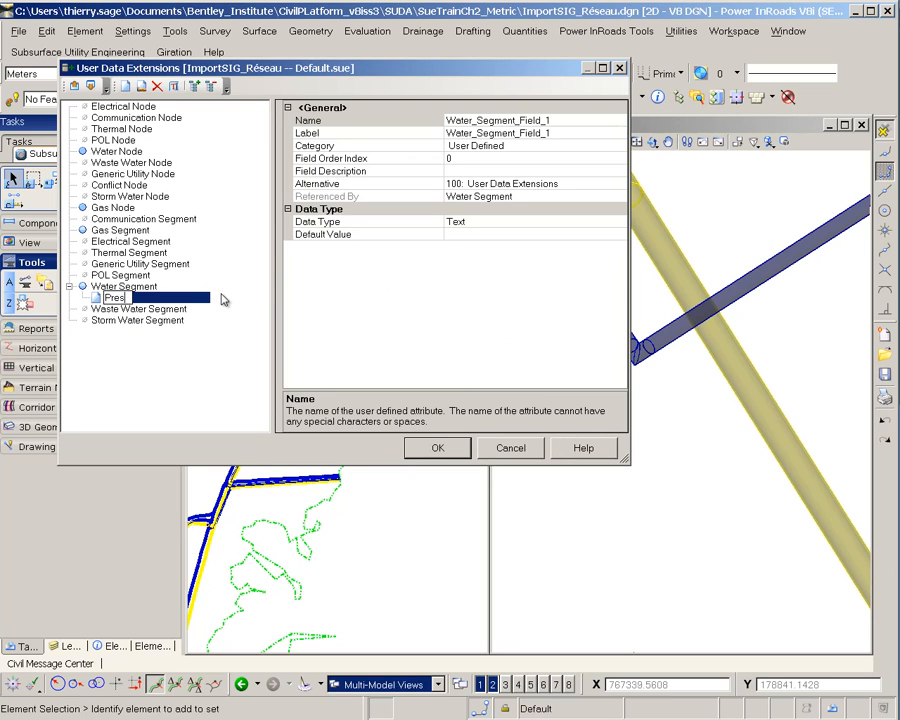
pyautogui.write('sion')
# Give the Pression field the description "Type de Pression" and the Enumerated data type.
pyautogui.click(492, 121)
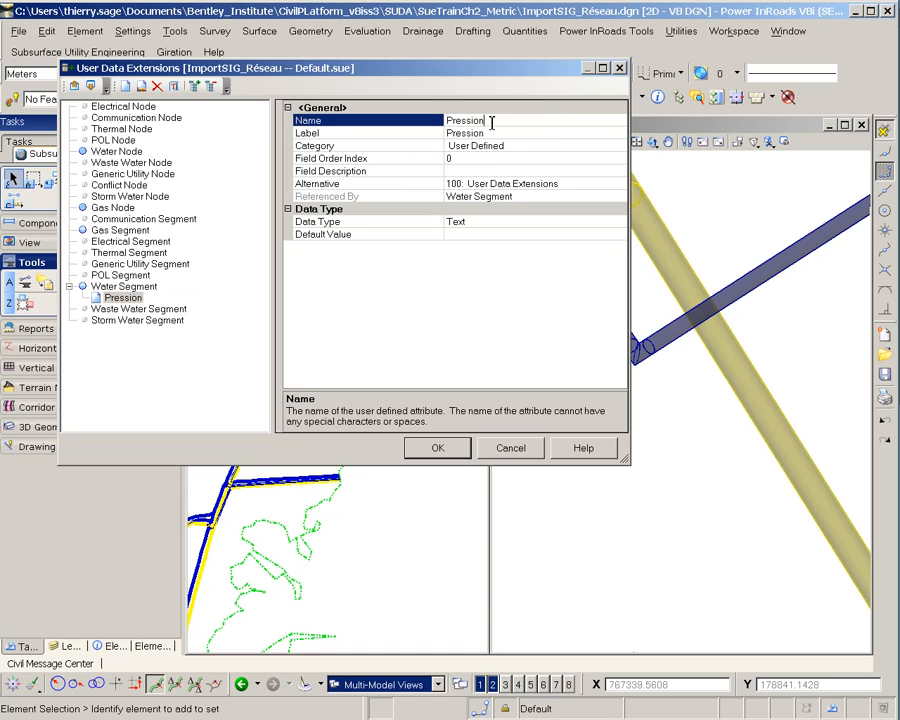
pyautogui.click(460, 171)
pyautogui.write('Type de Pression')
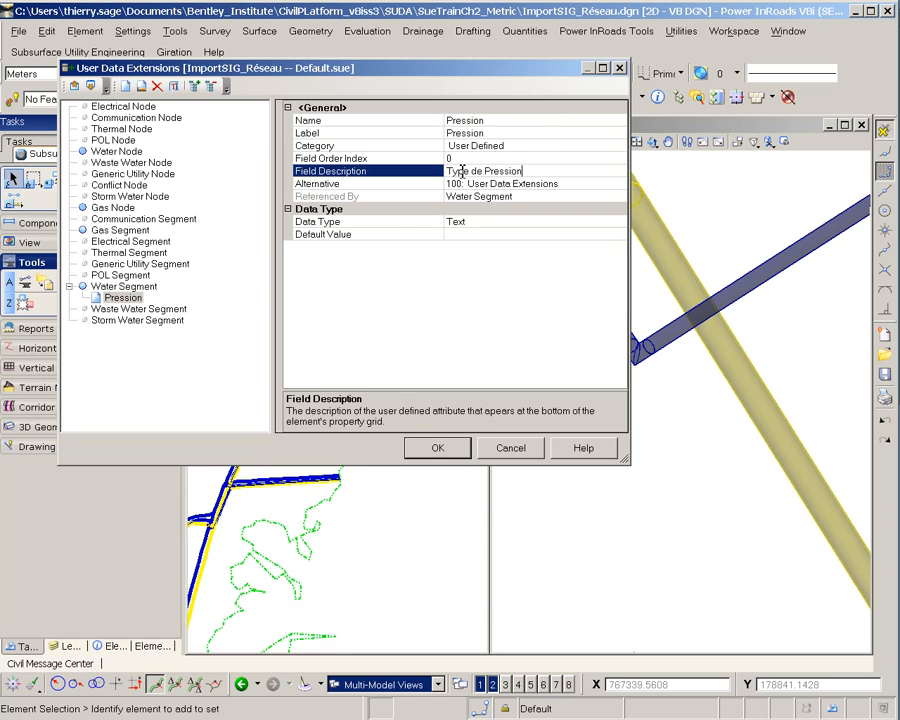
pyautogui.click(598, 222)
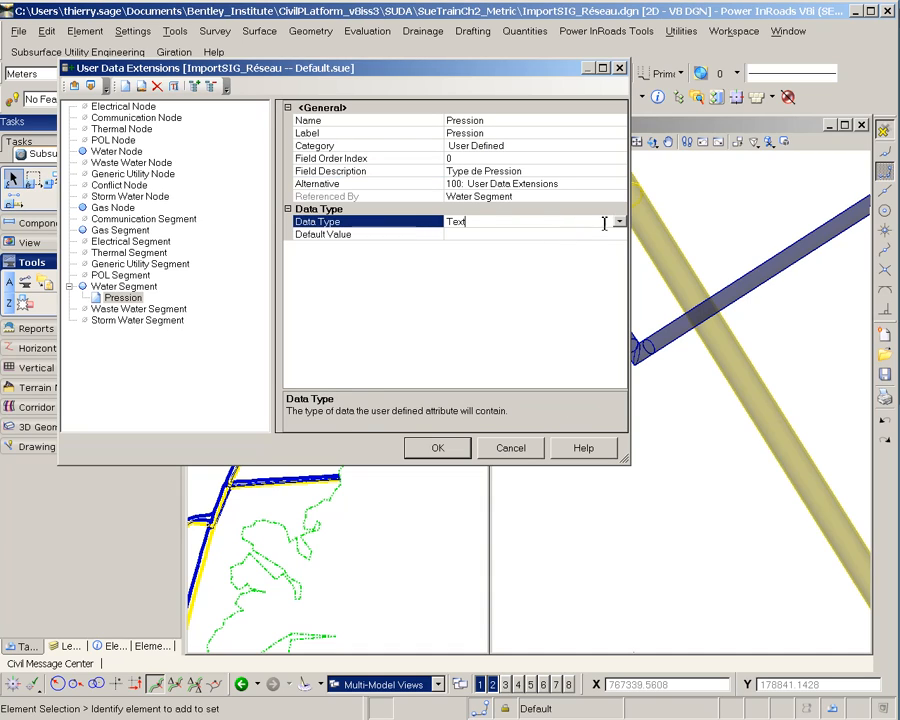
pyautogui.click(620, 222)
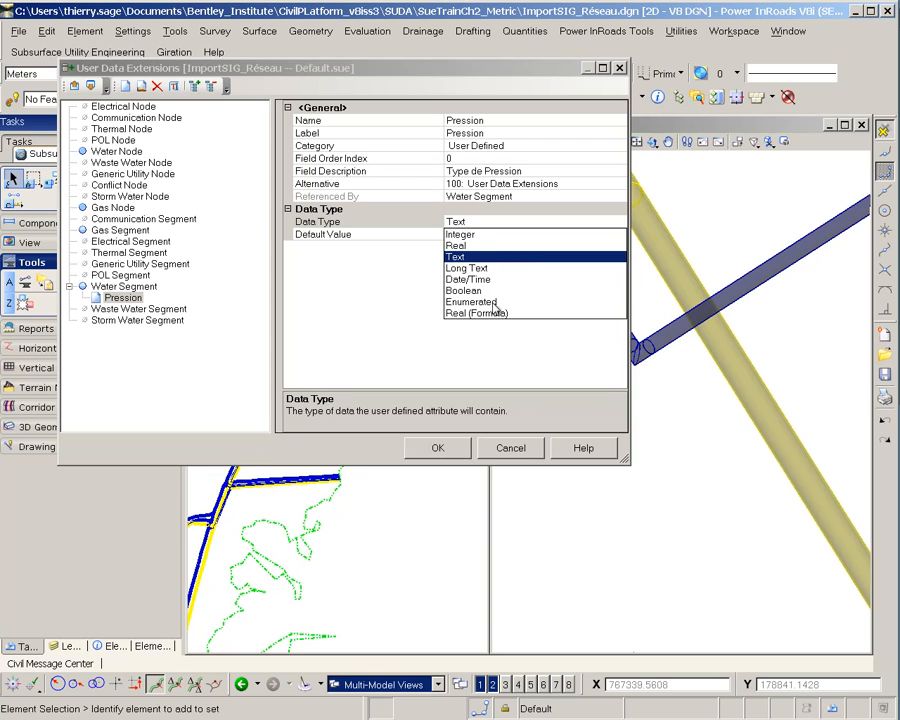
pyautogui.click(490, 302)
# Define three enumeration entries for the Pression field, labelled Normal (0), Surpression (1) and Souspression (2).
pyautogui.click(614, 234)
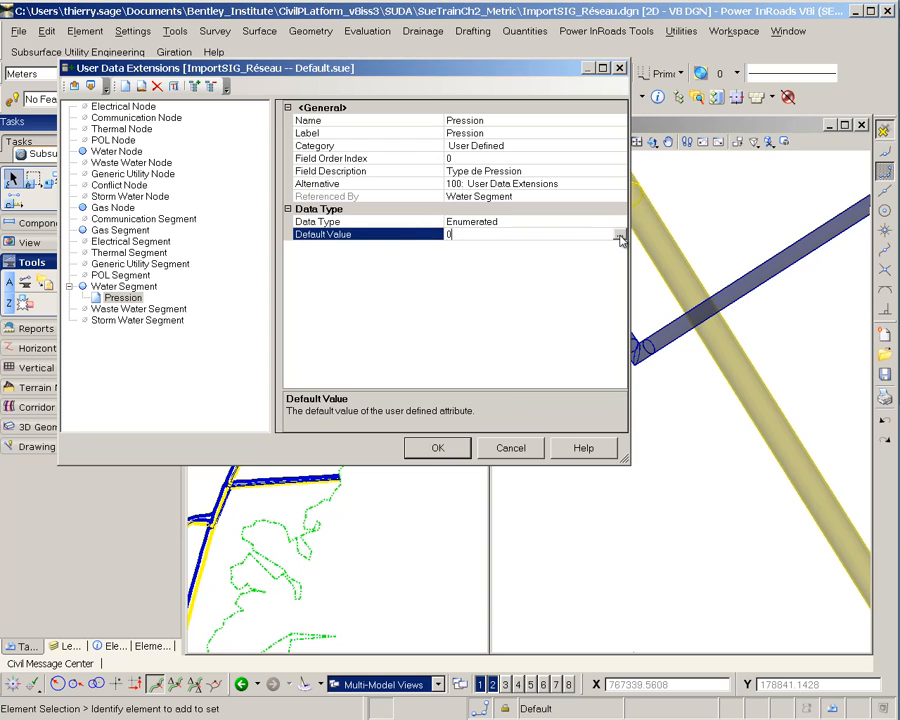
pyautogui.click(621, 235)
pyautogui.click(177, 146)
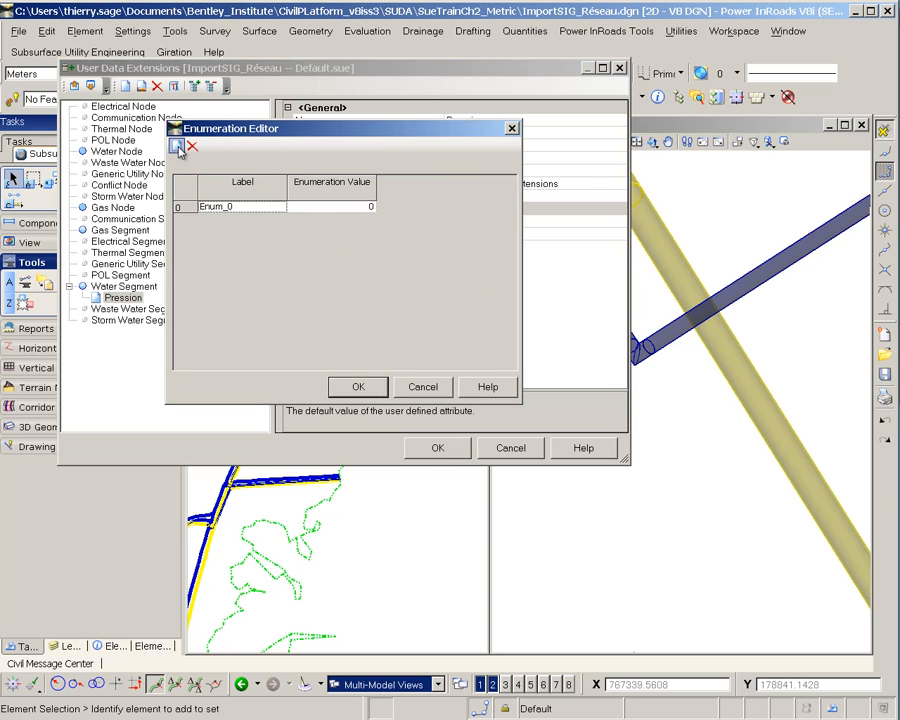
pyautogui.click(177, 146)
pyautogui.click(177, 146)
pyautogui.click(237, 207)
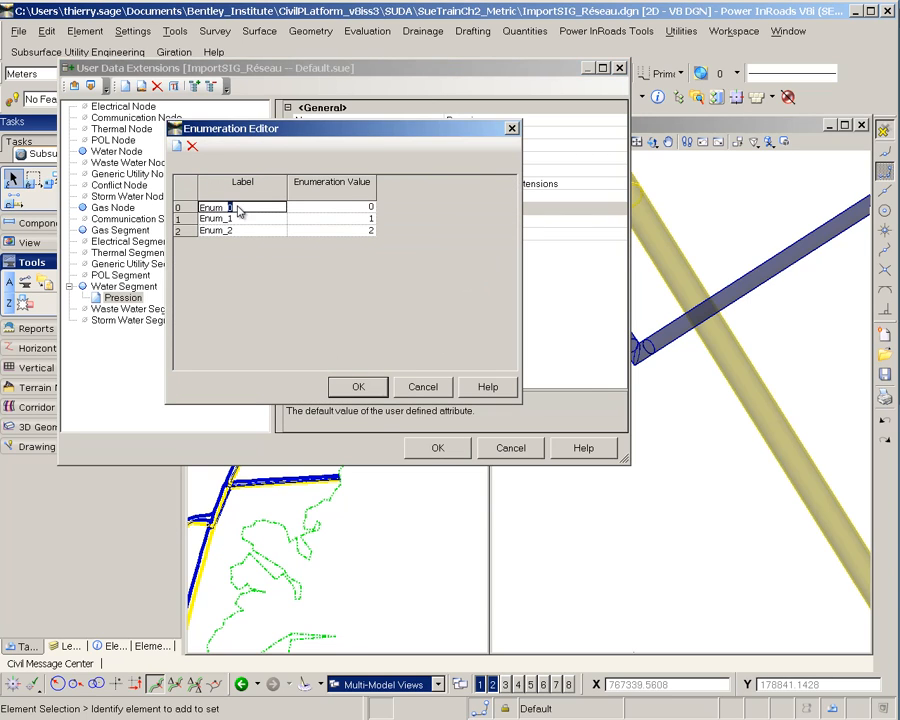
pyautogui.write('Normal')
pyautogui.click(233, 218)
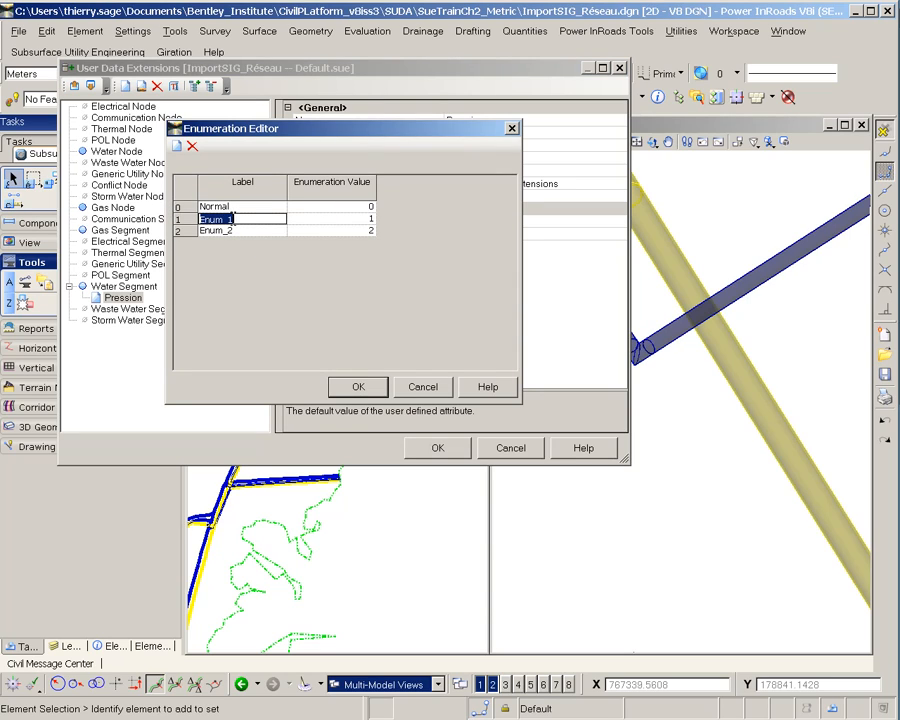
pyautogui.write('Surpression')
pyautogui.click(238, 230)
pyautogui.write('Sou')
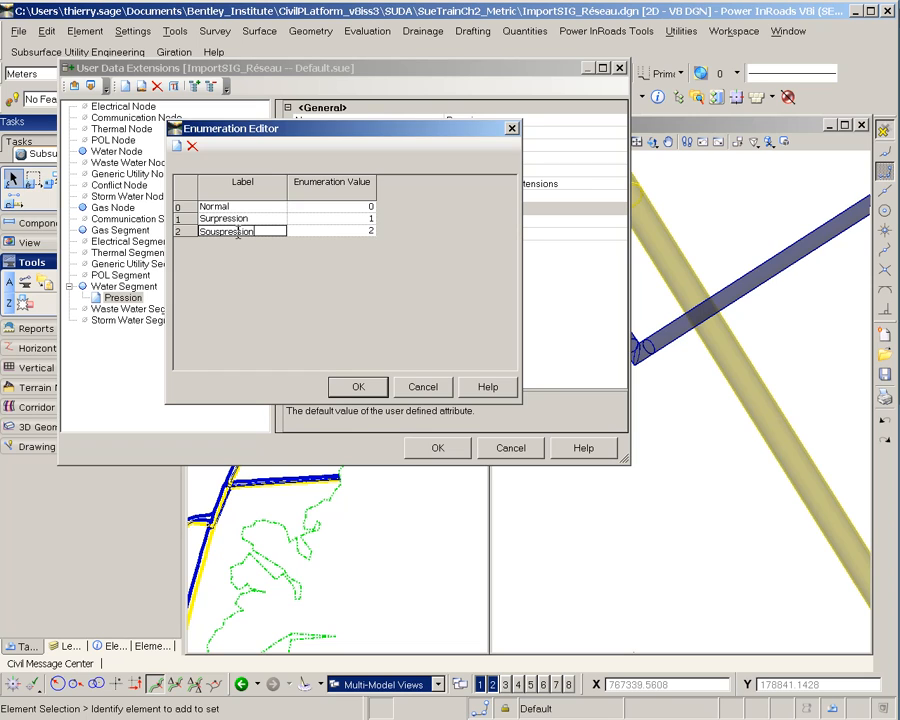
# Accept the Pression enumeration and save the user data extensions.
pyautogui.click(356, 386)
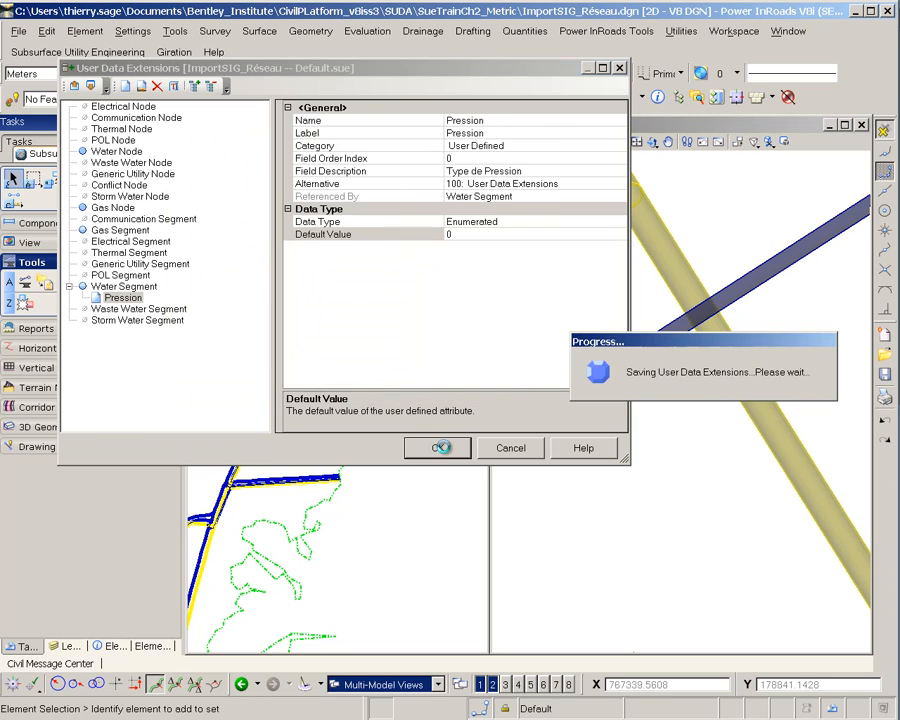
pyautogui.click(444, 451)
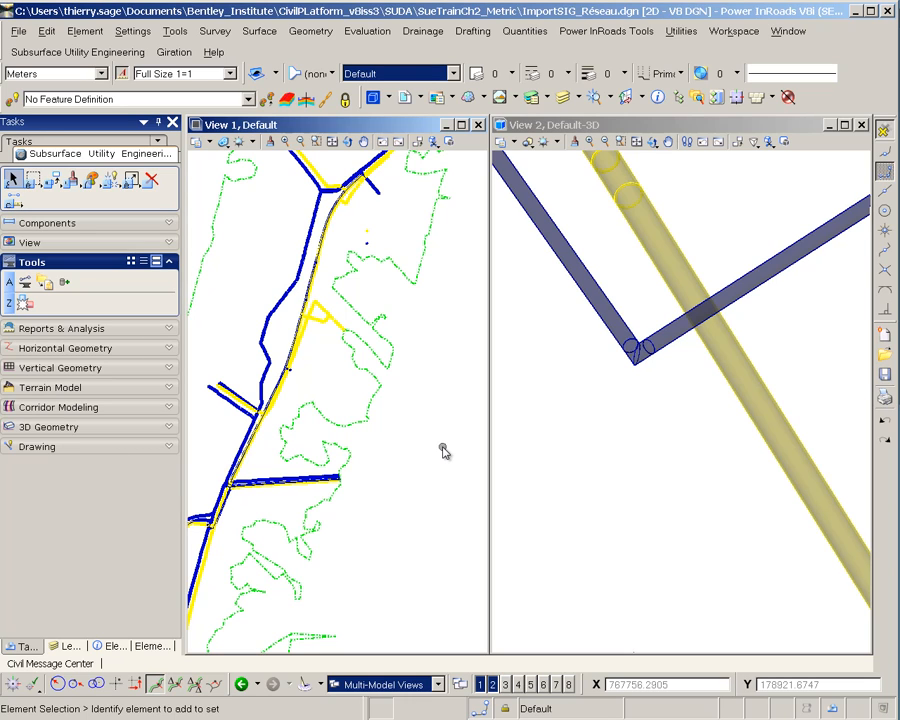
# Open the properties of water segment water-14 from the 3D view and set its Pression to Surpression.
pyautogui.click(552, 241)
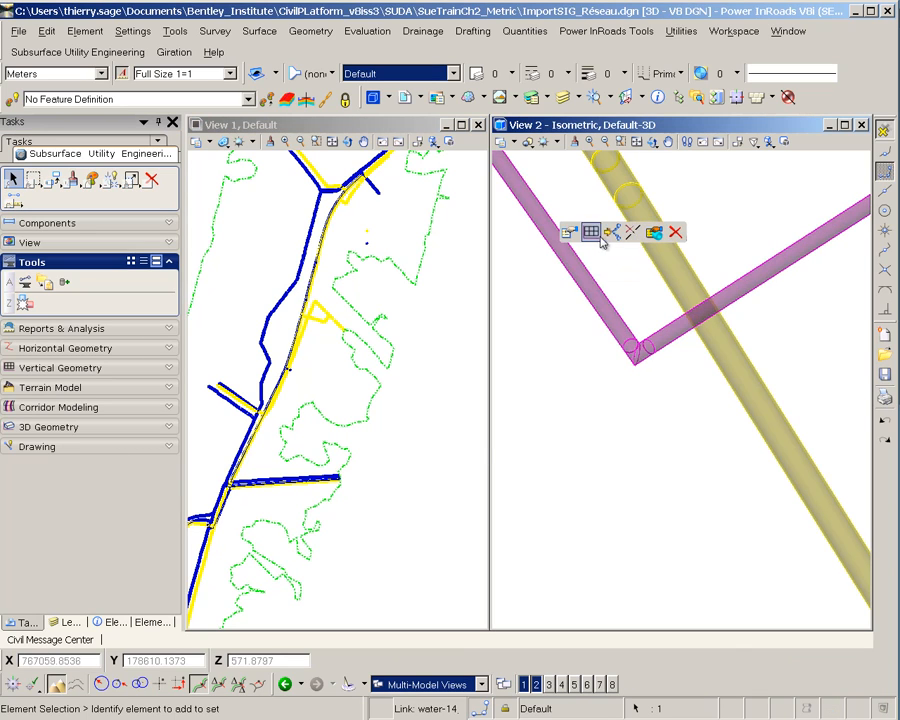
pyautogui.click(655, 232)
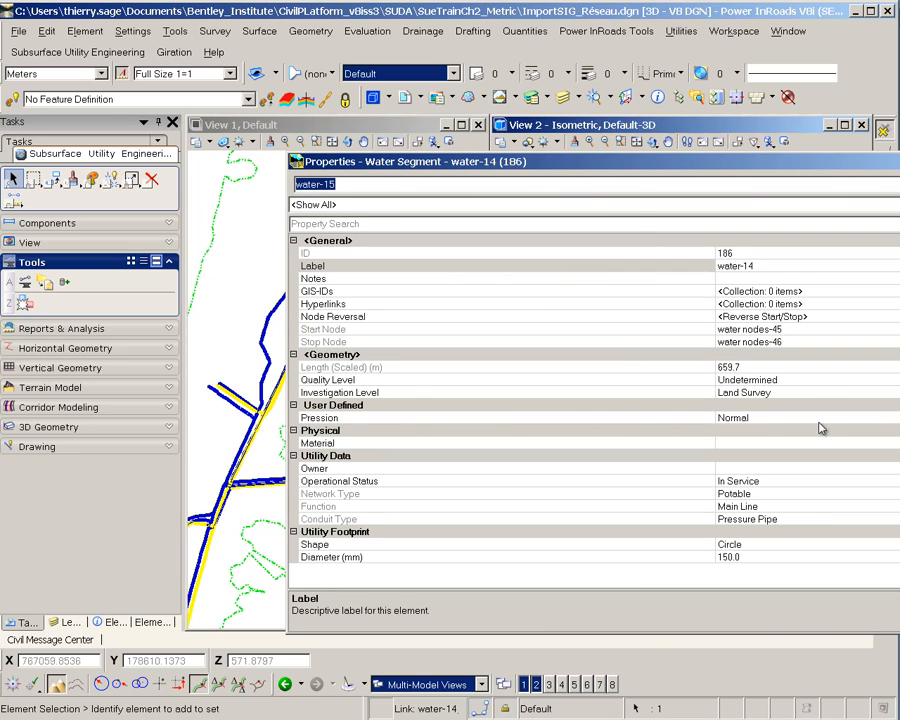
pyautogui.click(749, 418)
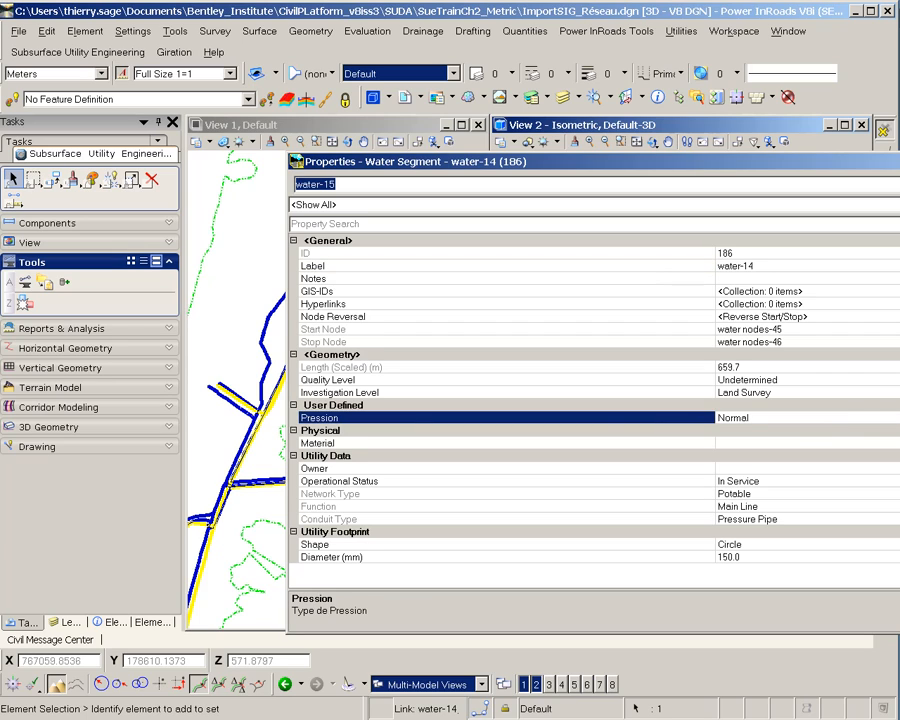
pyautogui.click(893, 418)
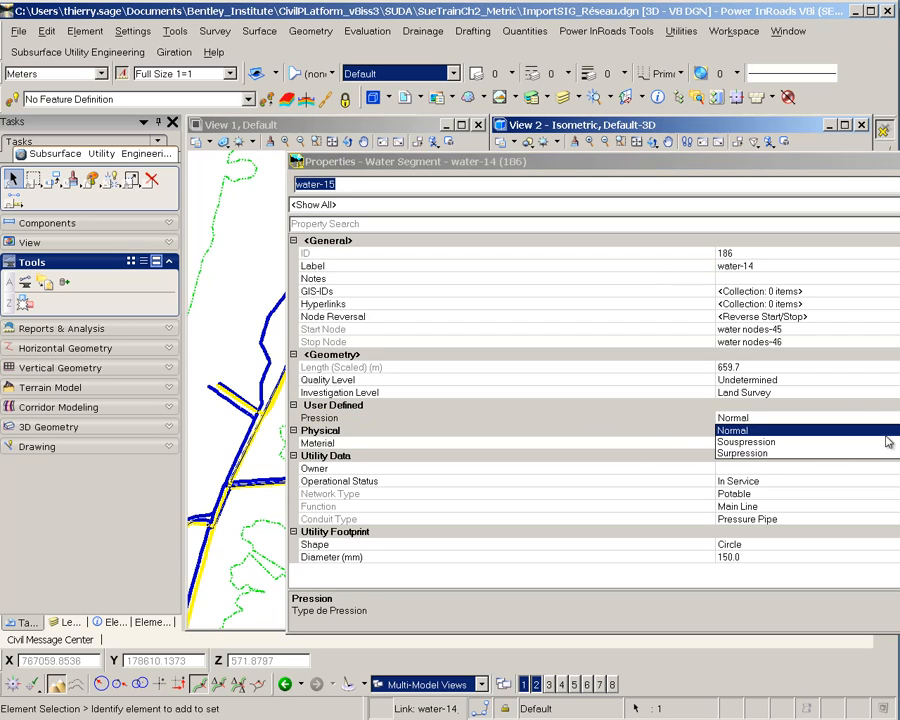
pyautogui.click(747, 453)
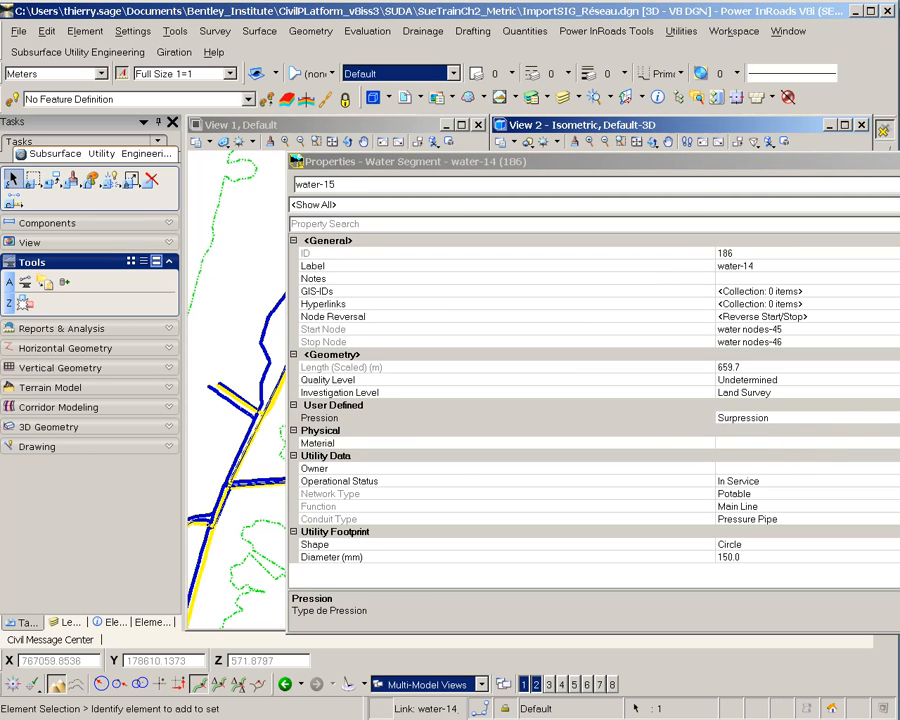
pyautogui.click(770, 418)
pyautogui.click(893, 418)
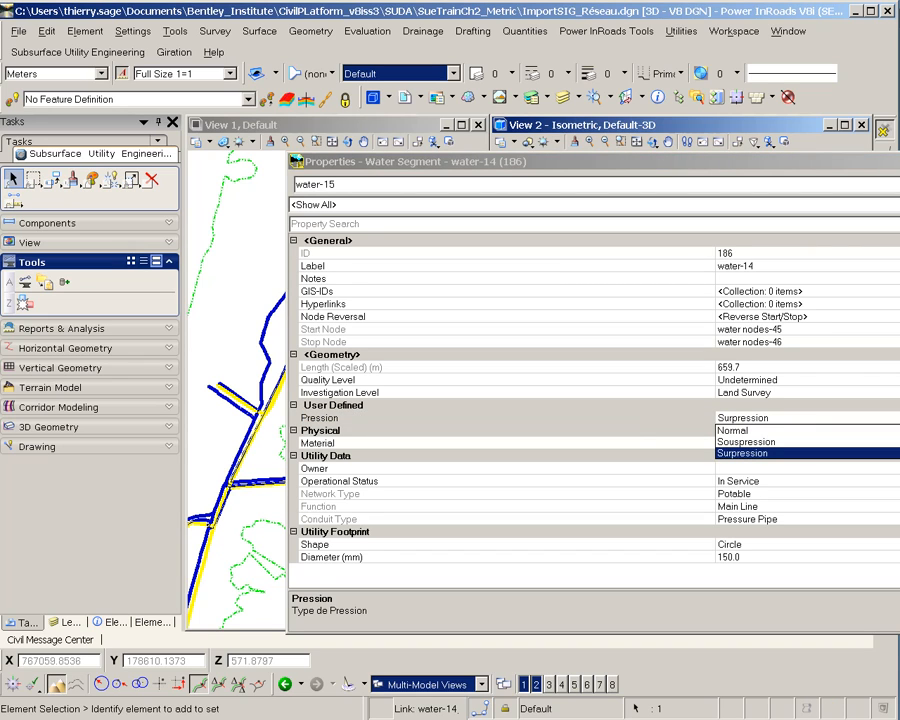
pyautogui.click(620, 420)
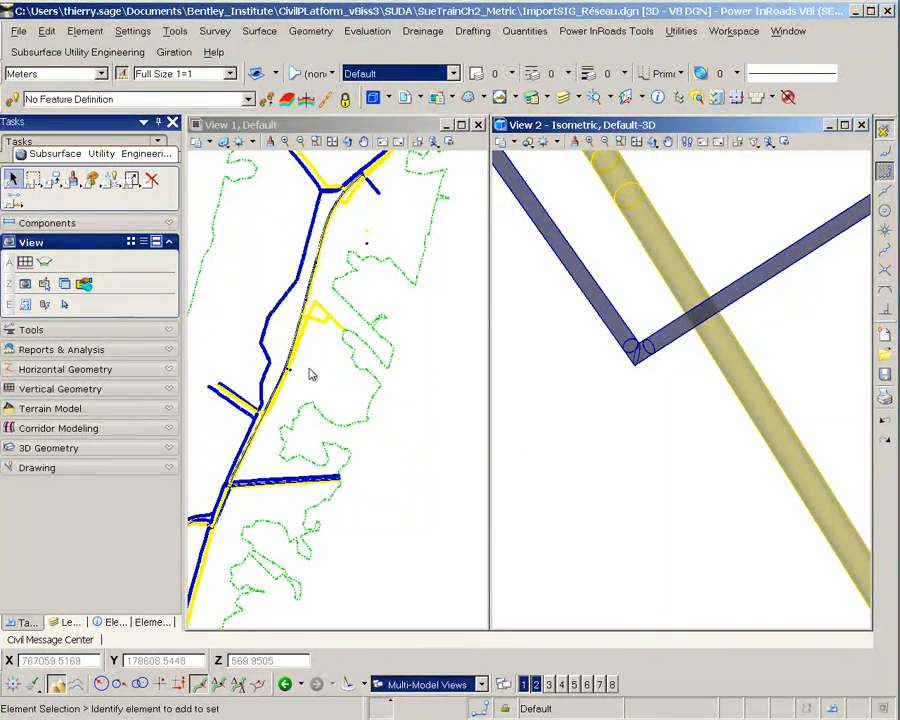
# Open the predefined Water Lines FlexTable.
pyautogui.click(64, 284)
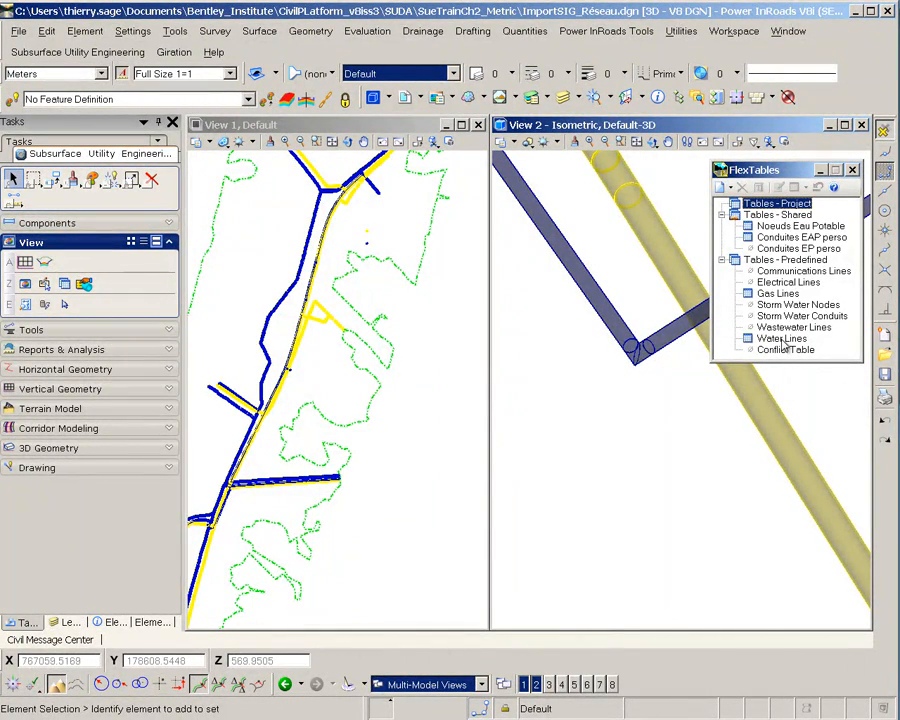
pyautogui.doubleClick(781, 340)
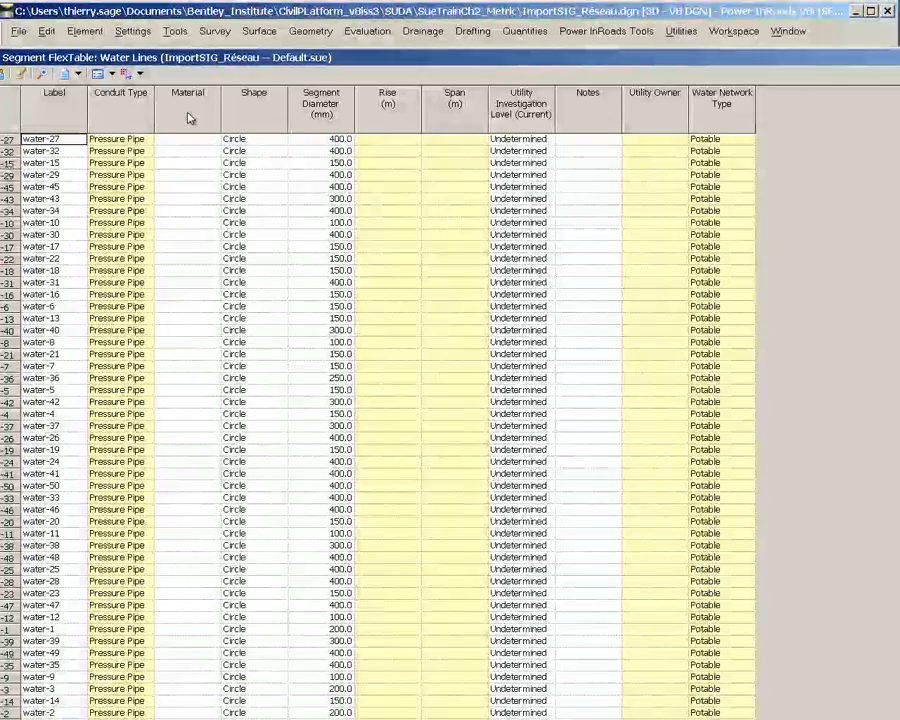
# Format the Segment Diameter column in inches with a display precision of 2.
pyautogui.click(333, 115)
pyautogui.rightClick(333, 114)
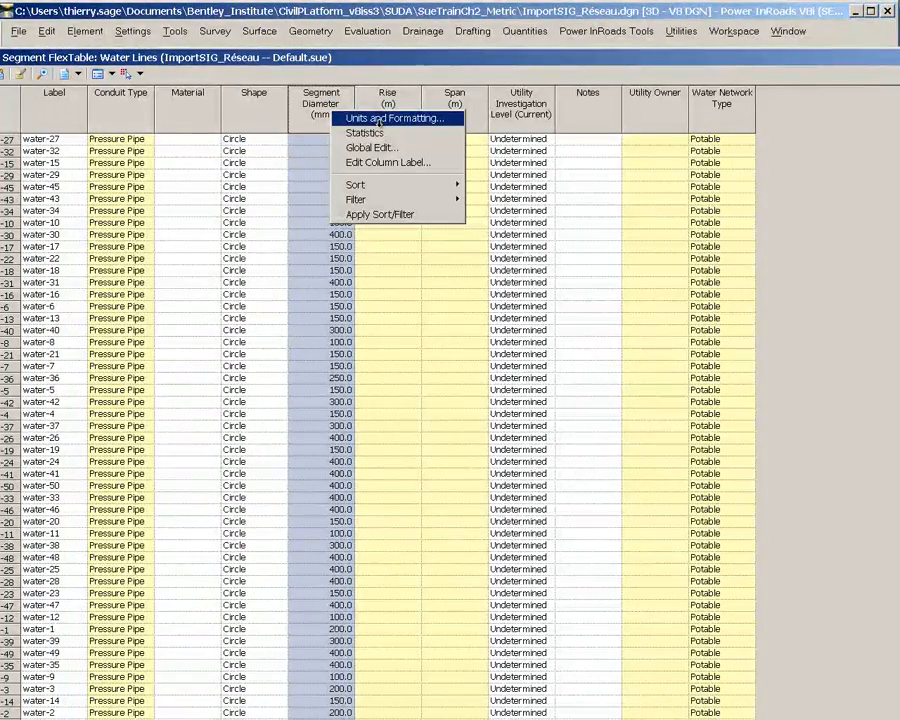
pyautogui.click(379, 120)
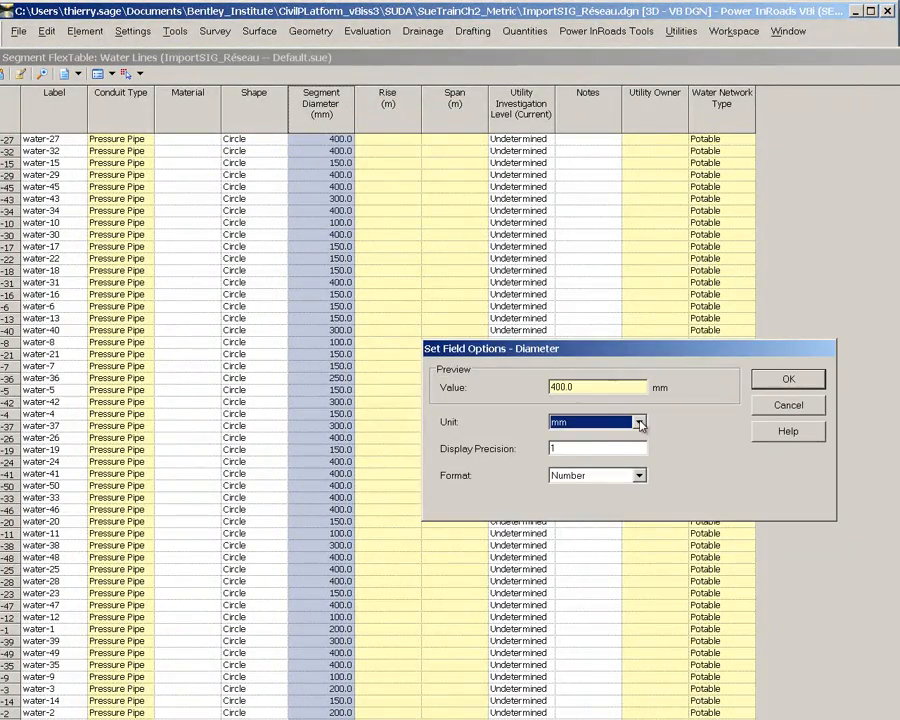
pyautogui.click(640, 425)
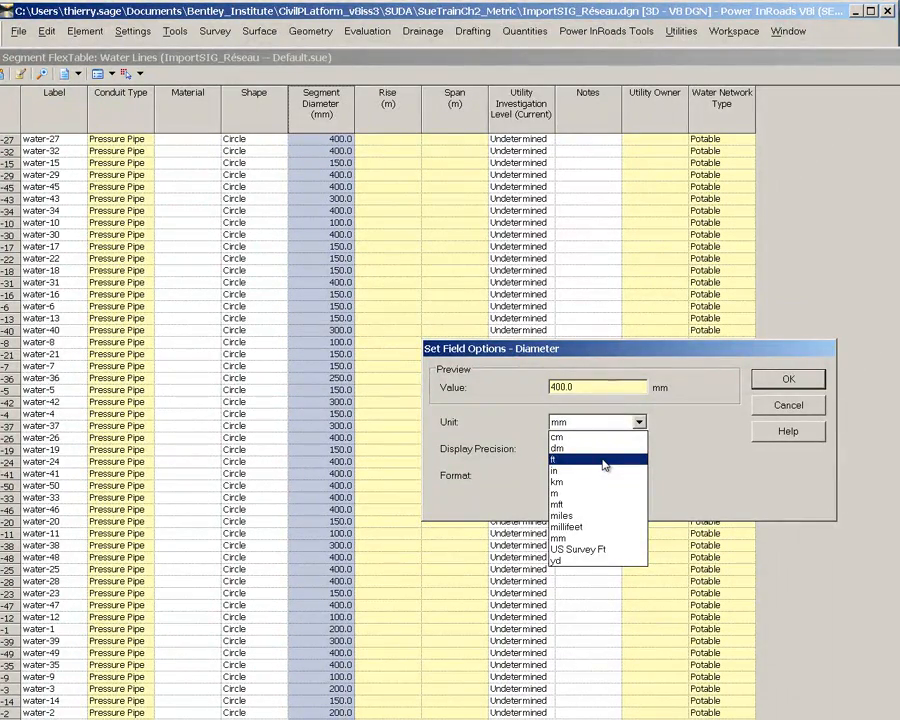
pyautogui.click(604, 471)
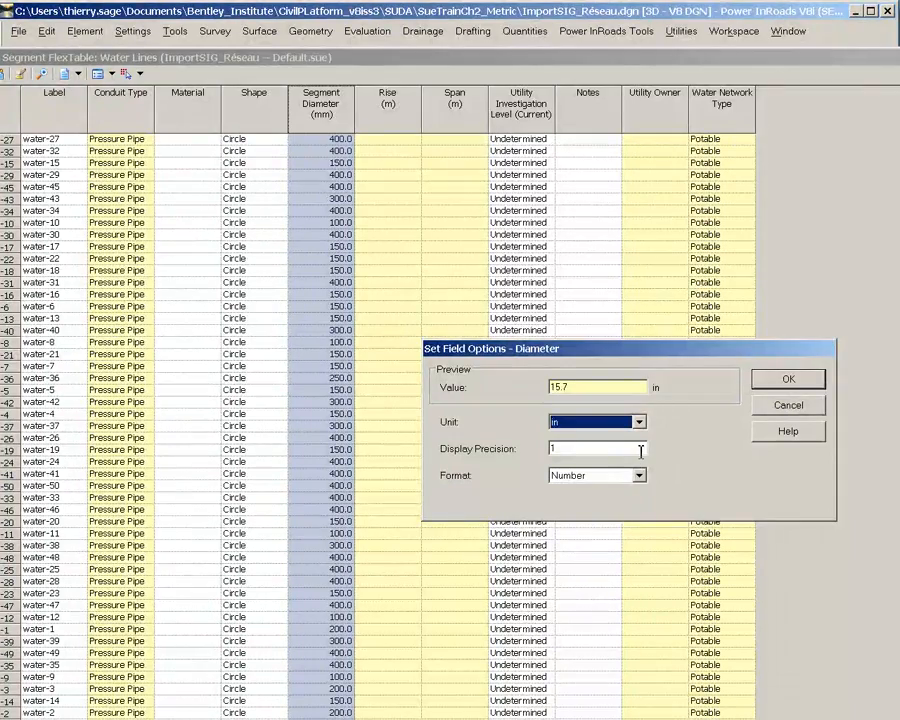
pyautogui.doubleClick(641, 450)
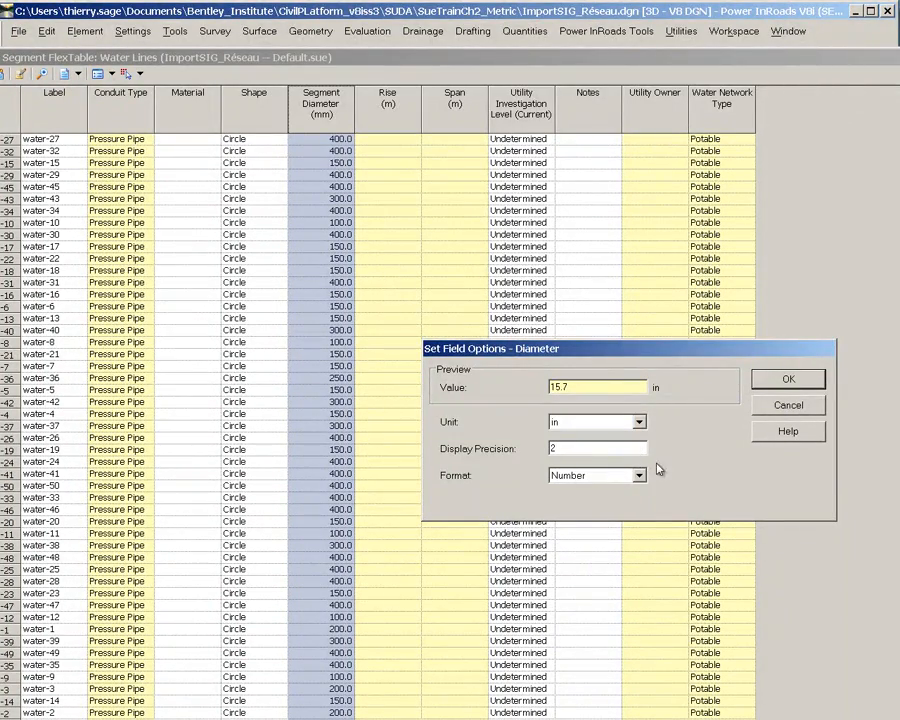
pyautogui.click(788, 379)
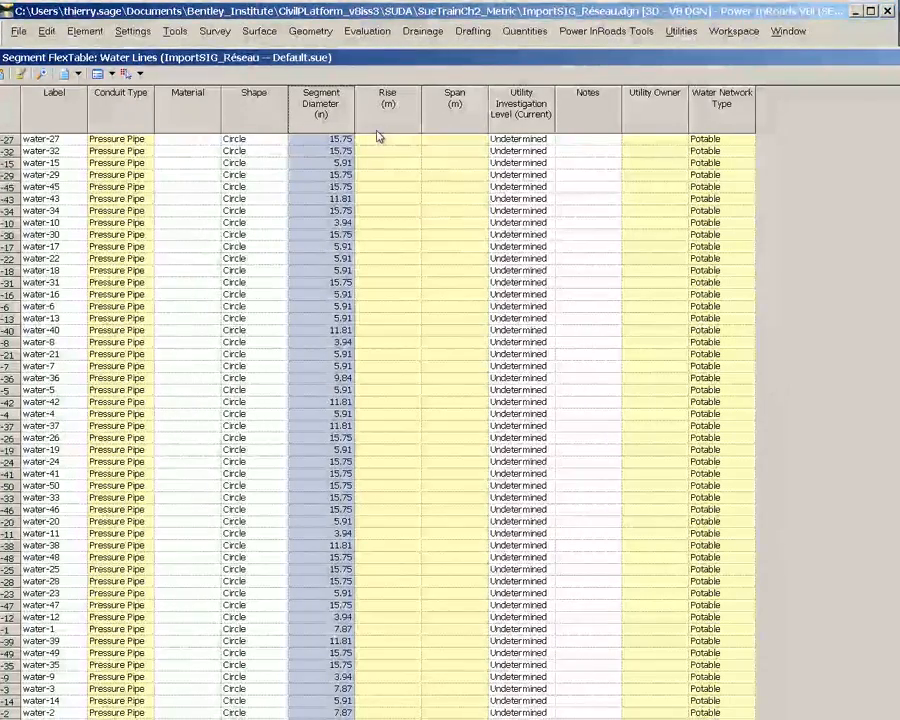
# Format the Segment Diameter column in millimetres with a display precision of 0.
pyautogui.rightClick(326, 108)
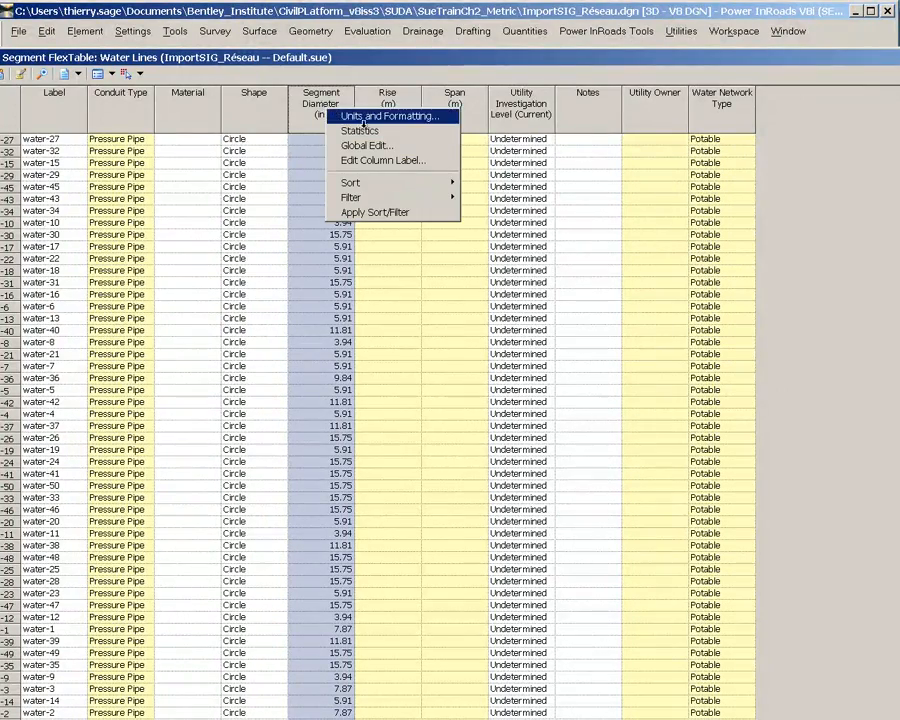
pyautogui.click(370, 116)
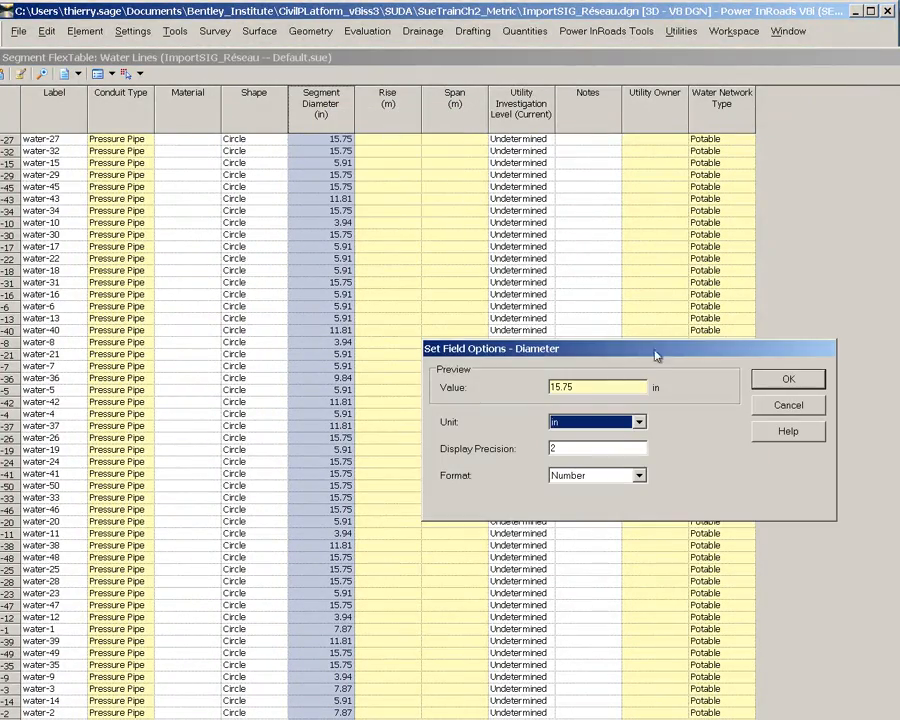
pyautogui.click(638, 422)
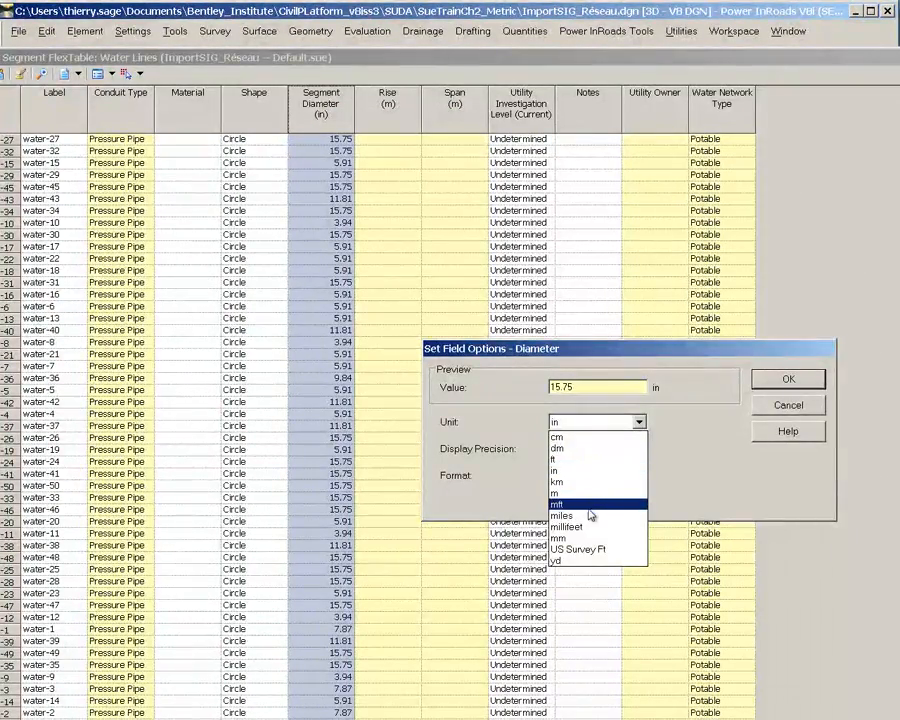
pyautogui.click(585, 538)
pyautogui.doubleClick(613, 450)
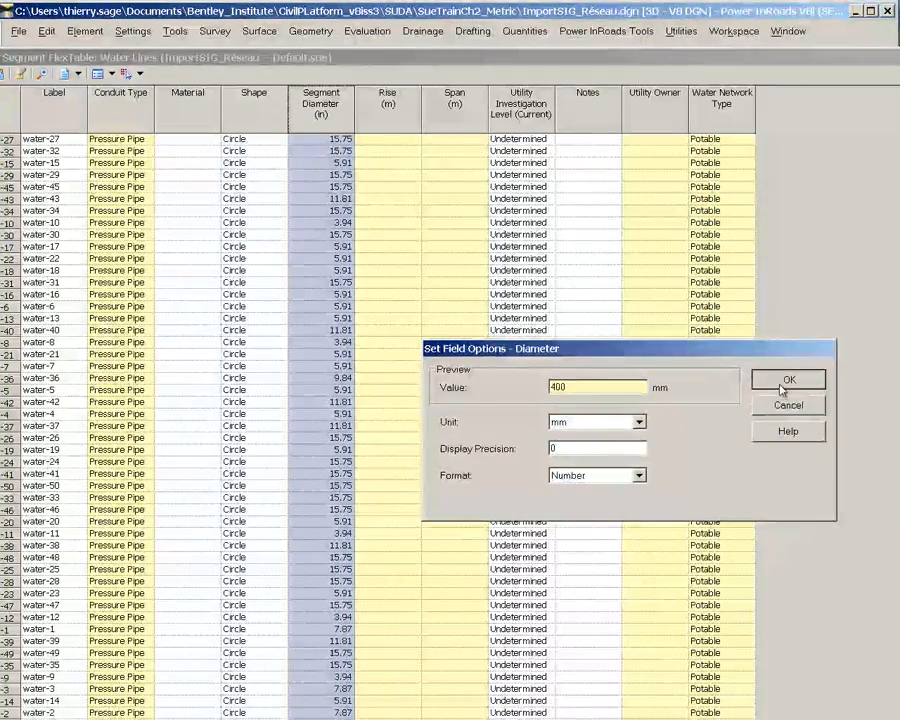
pyautogui.click(789, 380)
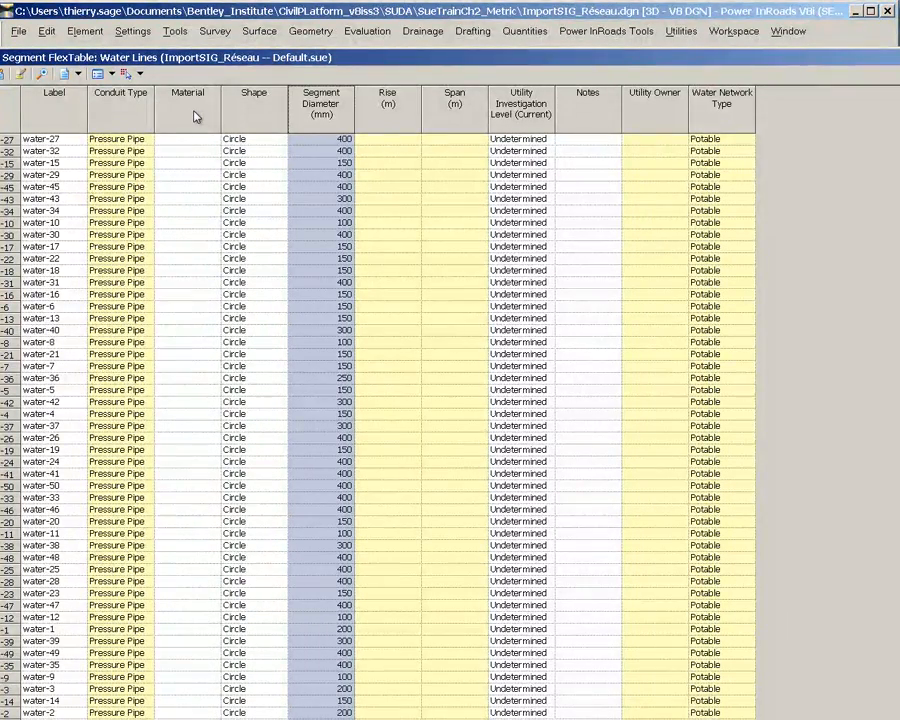
# Globally set the Material of all water lines to Fonte.
pyautogui.rightClick(195, 114)
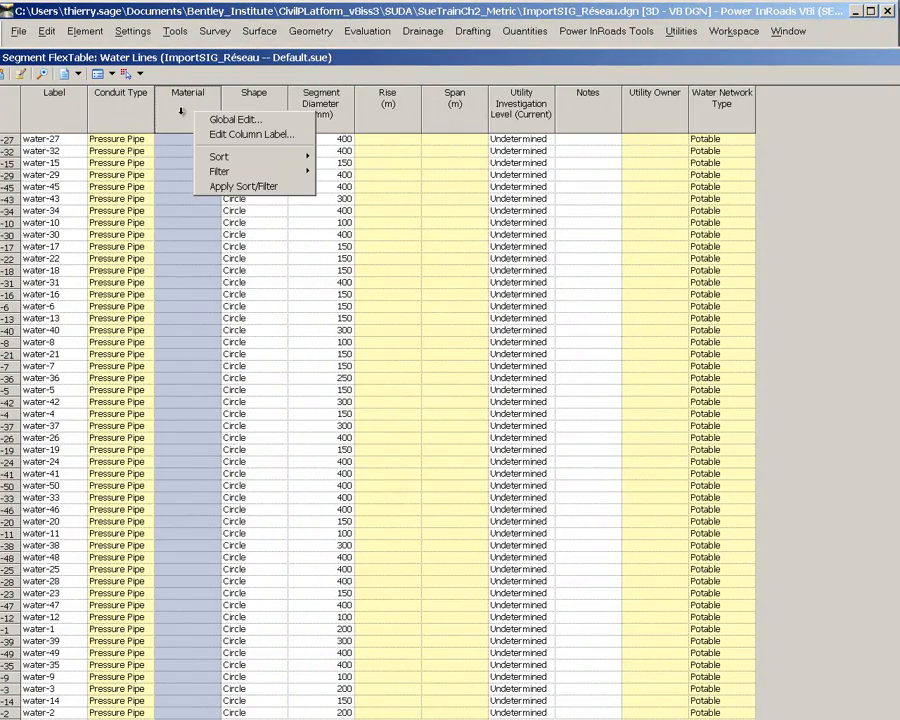
pyautogui.click(213, 120)
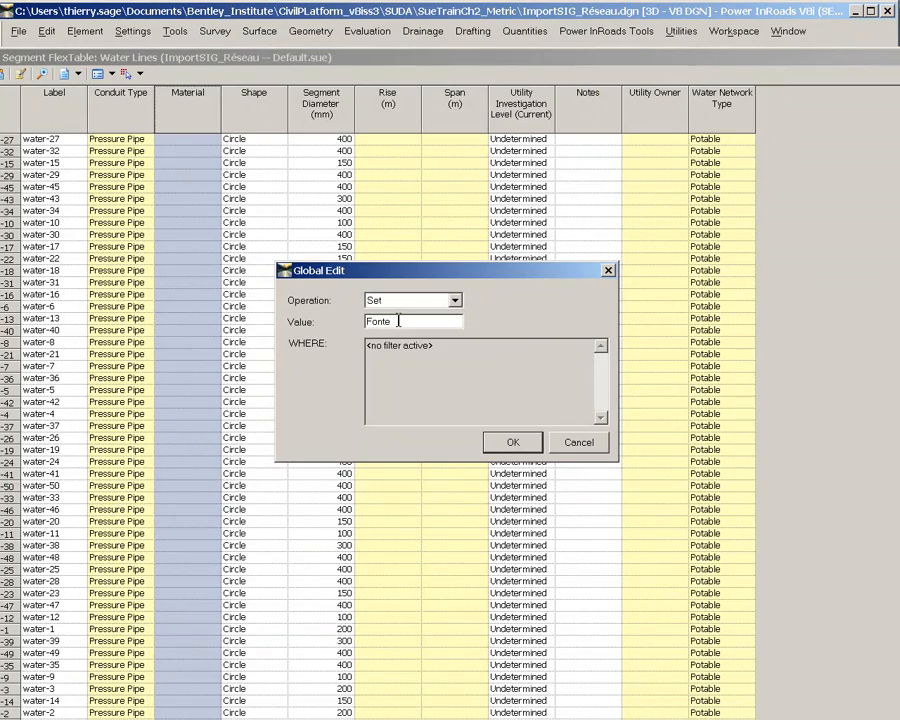
pyautogui.click(524, 446)
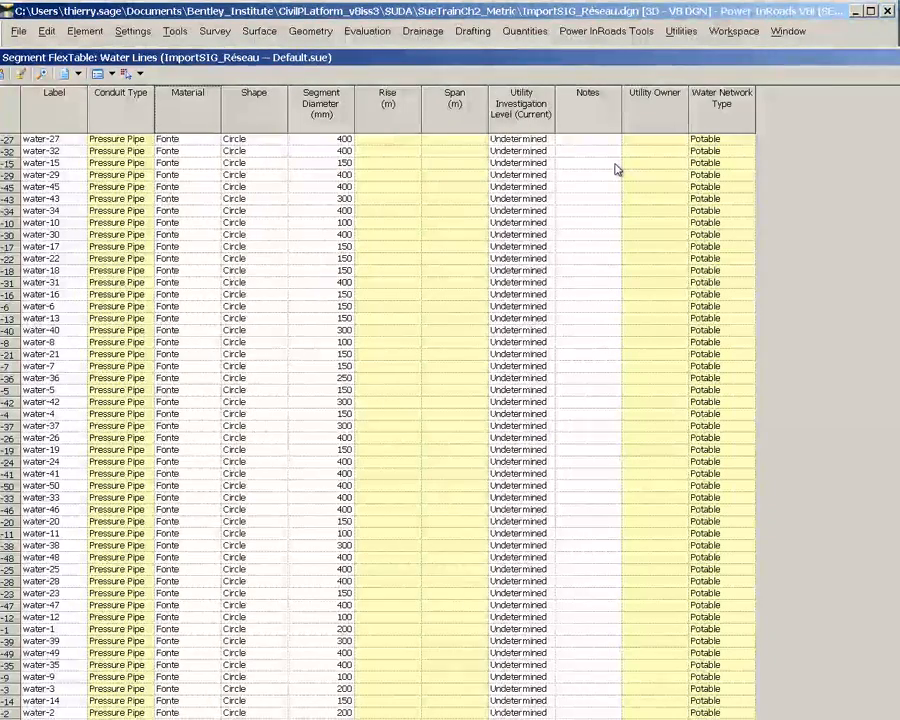
# Add the note "Vérifier in situ le faible diamètre" to water-15 and close the Water Lines table.
pyautogui.doubleClick(617, 166)
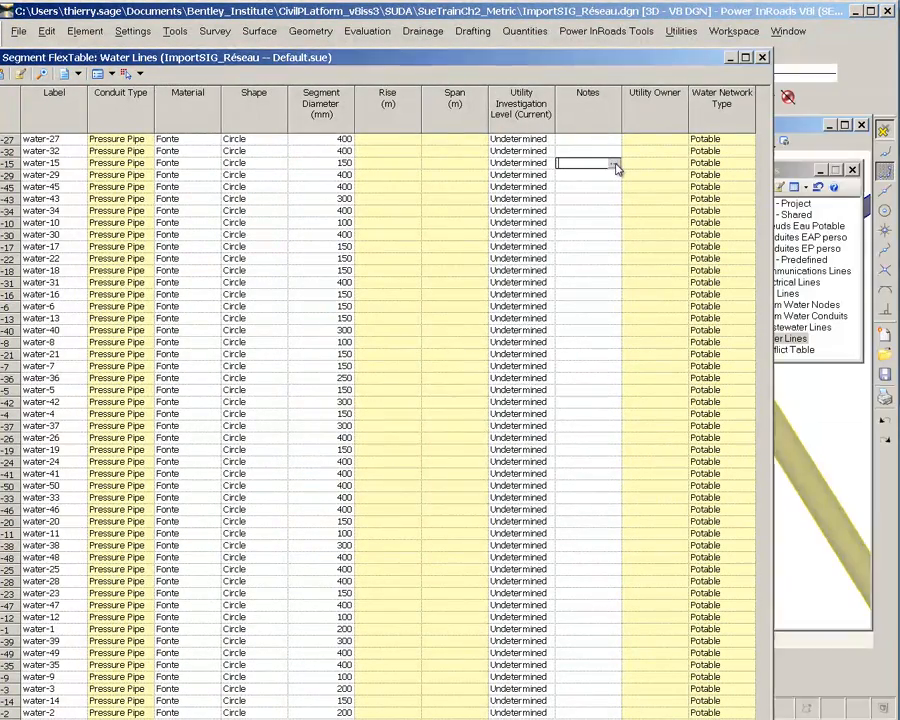
pyautogui.write('Vér')
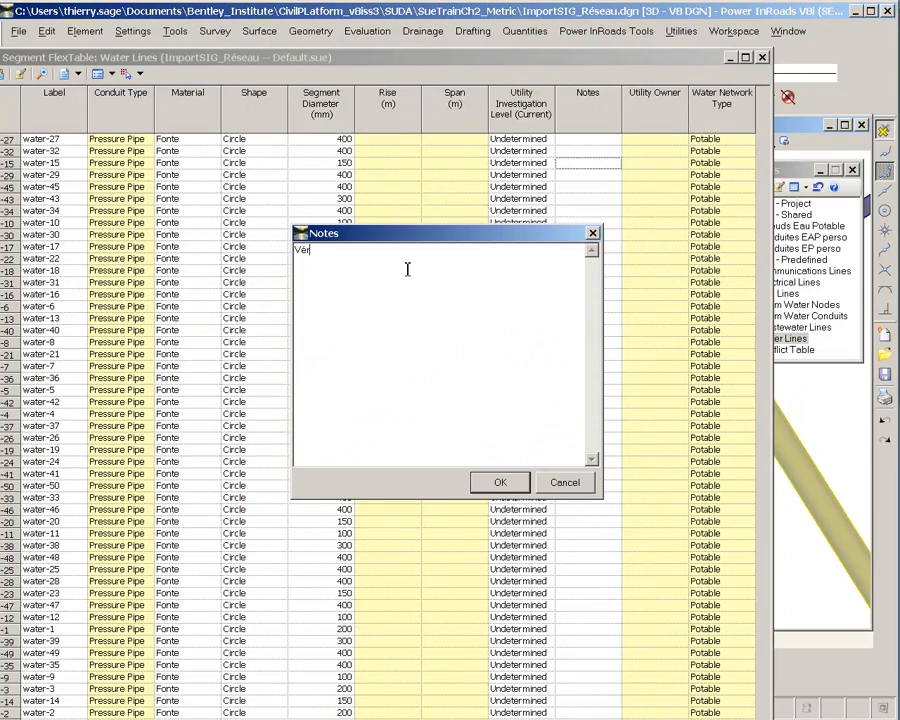
pyautogui.write('ifier in situ le faible diamètre')
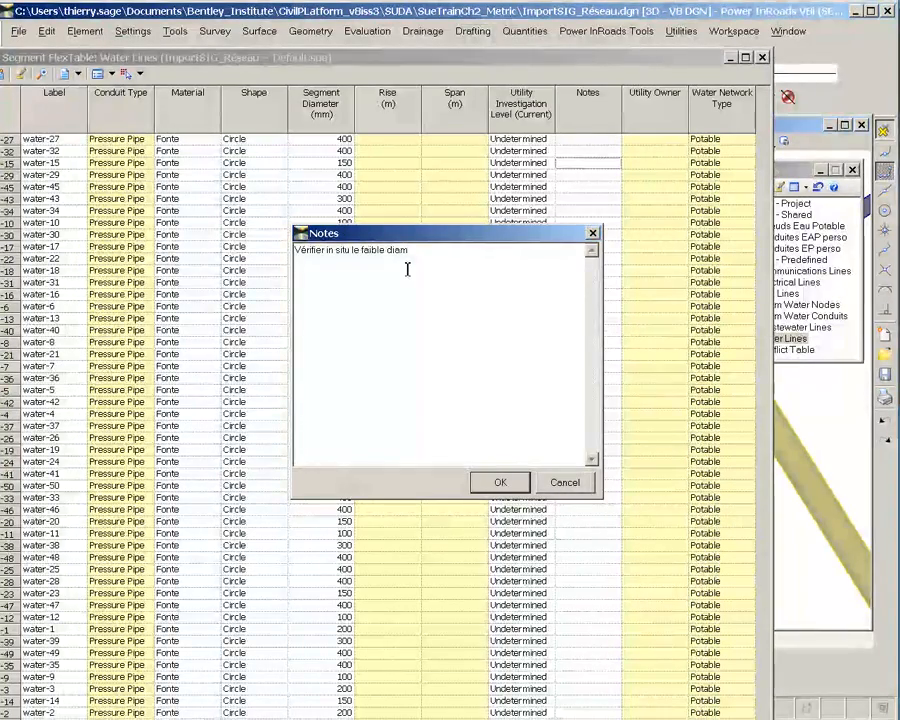
pyautogui.click(505, 484)
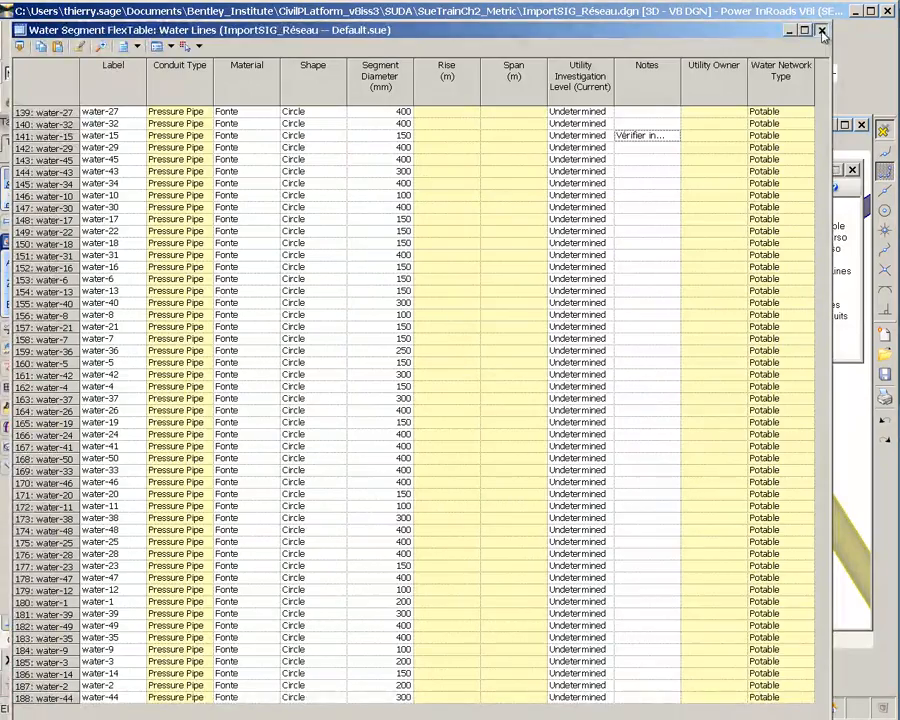
pyautogui.click(823, 32)
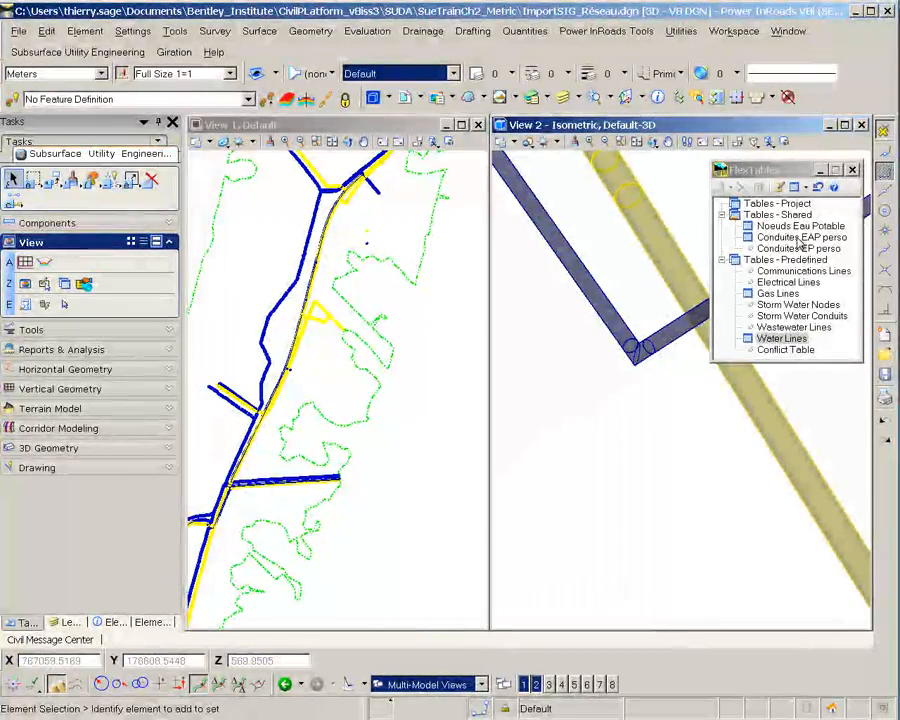
# In the shared Conduites EAP perso FlexTable, set the Pression of water-15 to Surpression and close the table.
pyautogui.doubleClick(798, 240)
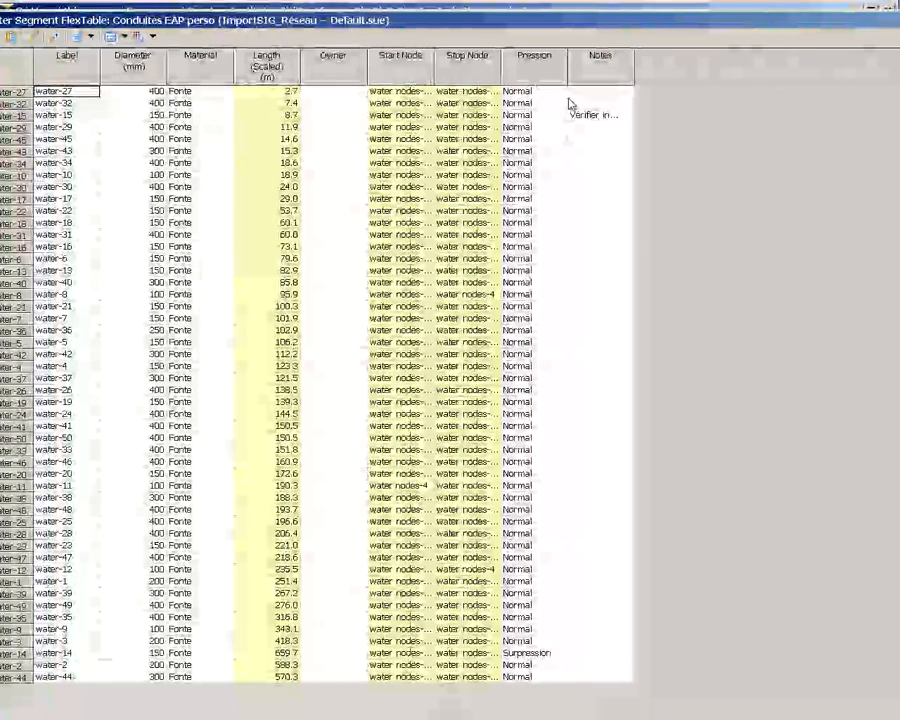
pyautogui.click(551, 117)
pyautogui.click(560, 115)
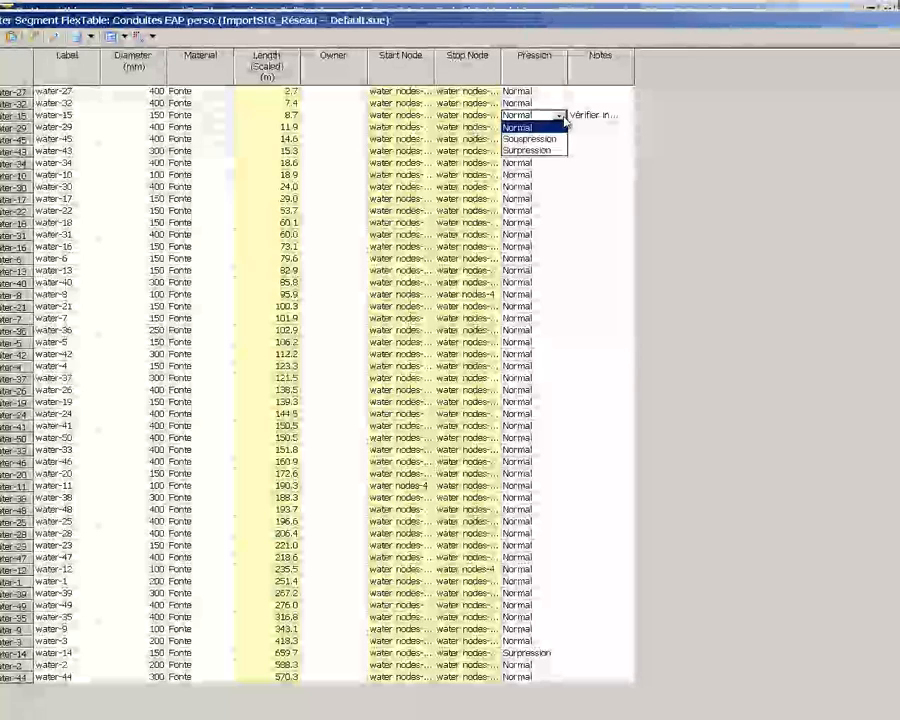
pyautogui.click(536, 151)
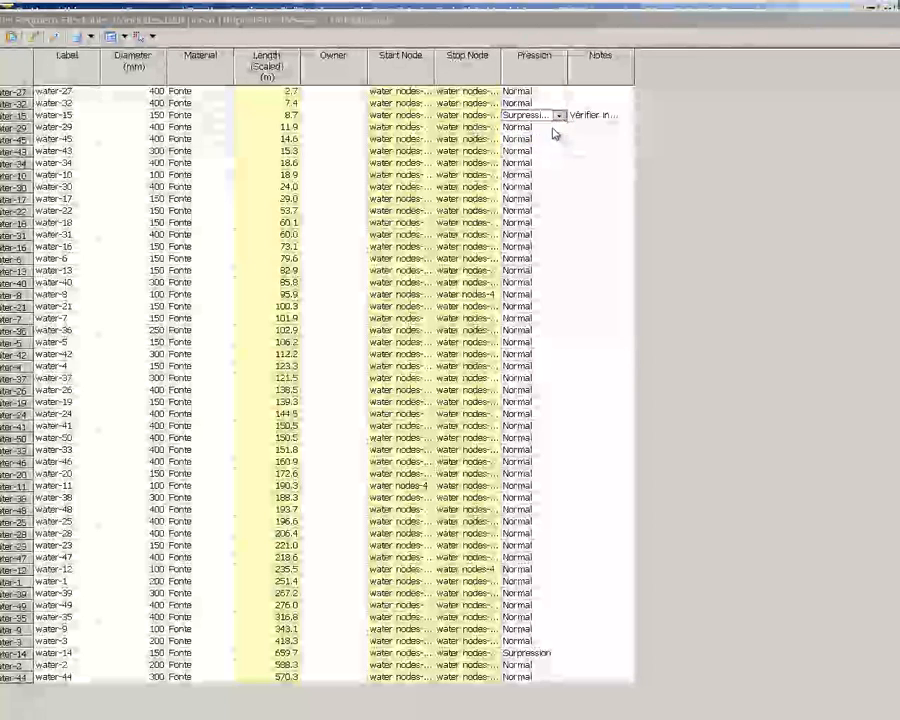
pyautogui.click(553, 128)
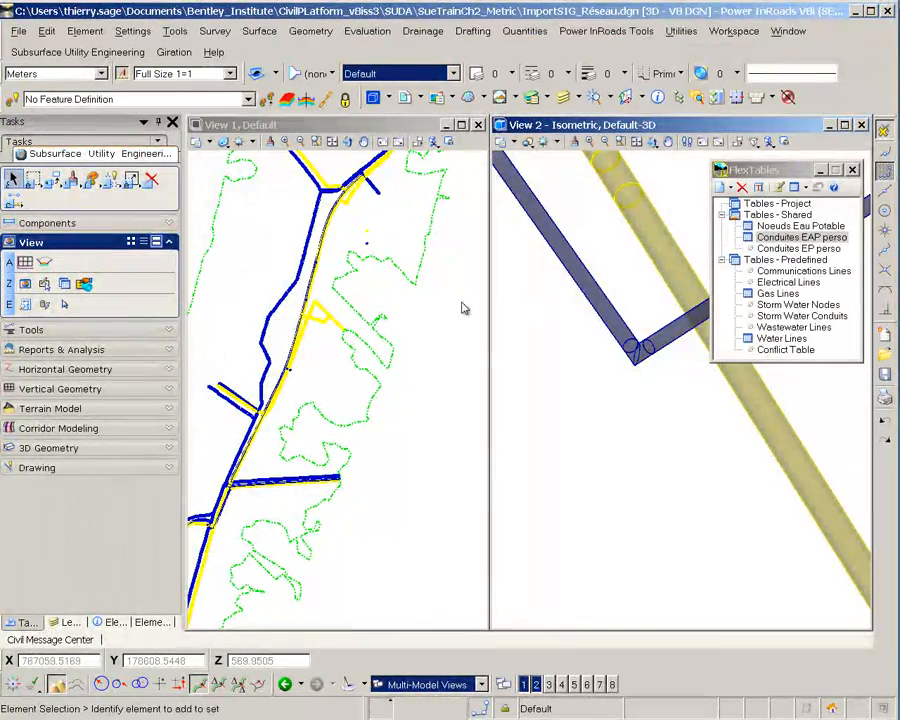
# Rotate the water valve nodes at the pipe junctions around water-15 in the plan view.
pyautogui.scroll(4, 275, 374)
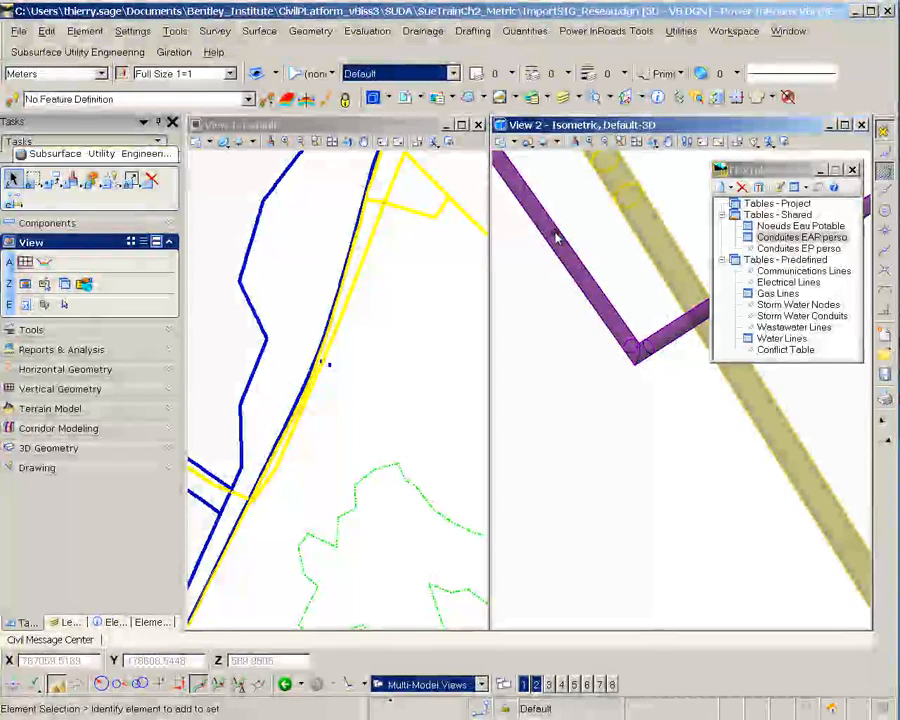
pyautogui.scroll(-2, 418, 249)
pyautogui.scroll(-2, 418, 249)
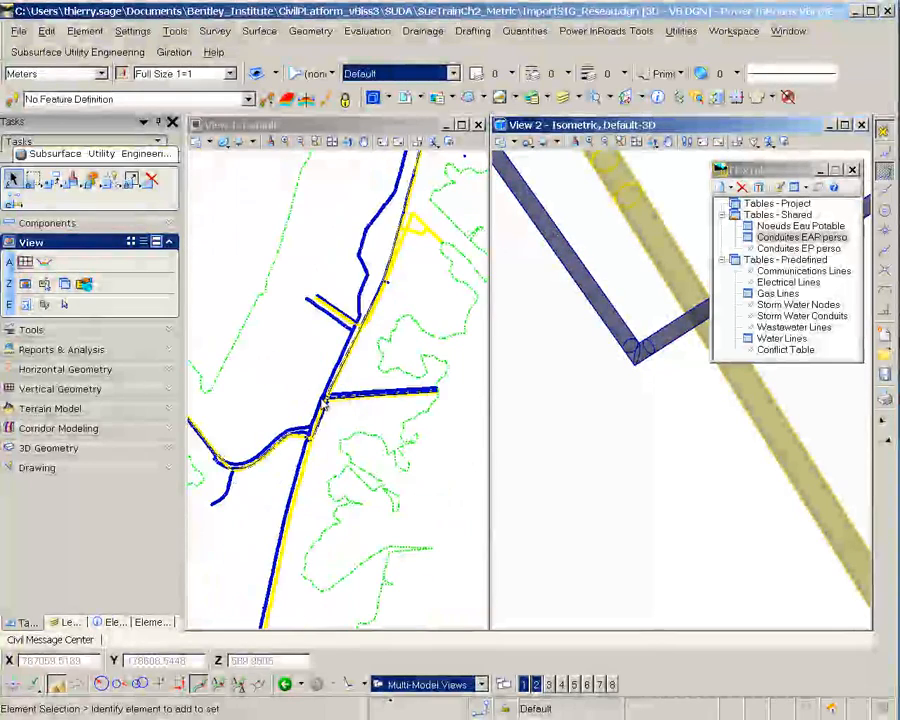
pyautogui.scroll(10, 320, 410)
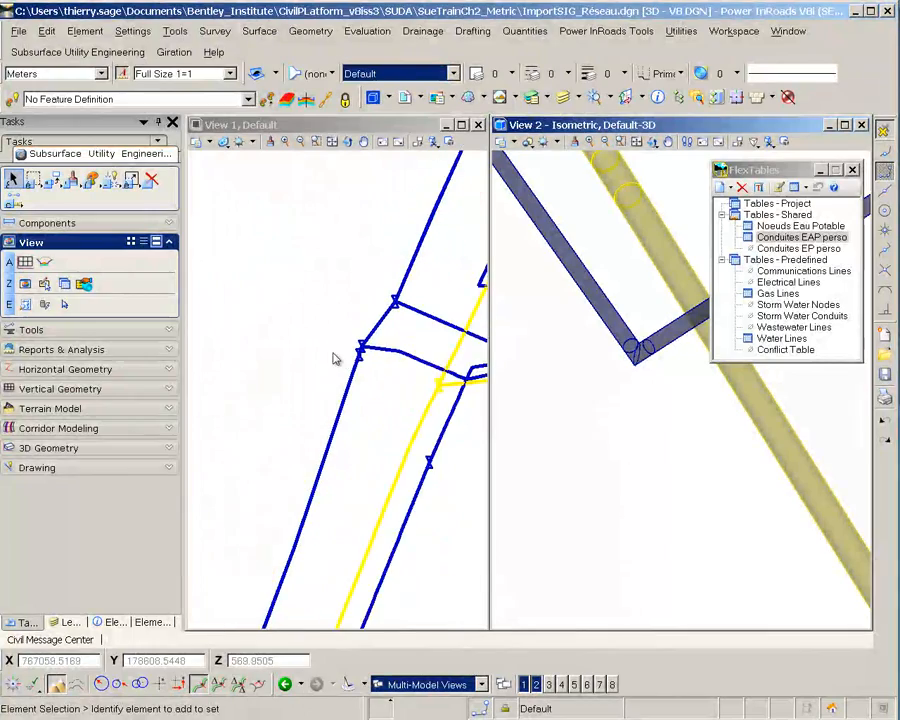
pyautogui.scroll(5, 335, 358)
pyautogui.scroll(-2, 363, 367)
pyautogui.moveTo(367, 396); pyautogui.dragTo(195, 385, button='middle')
pyautogui.scroll(-4, 205, 396)
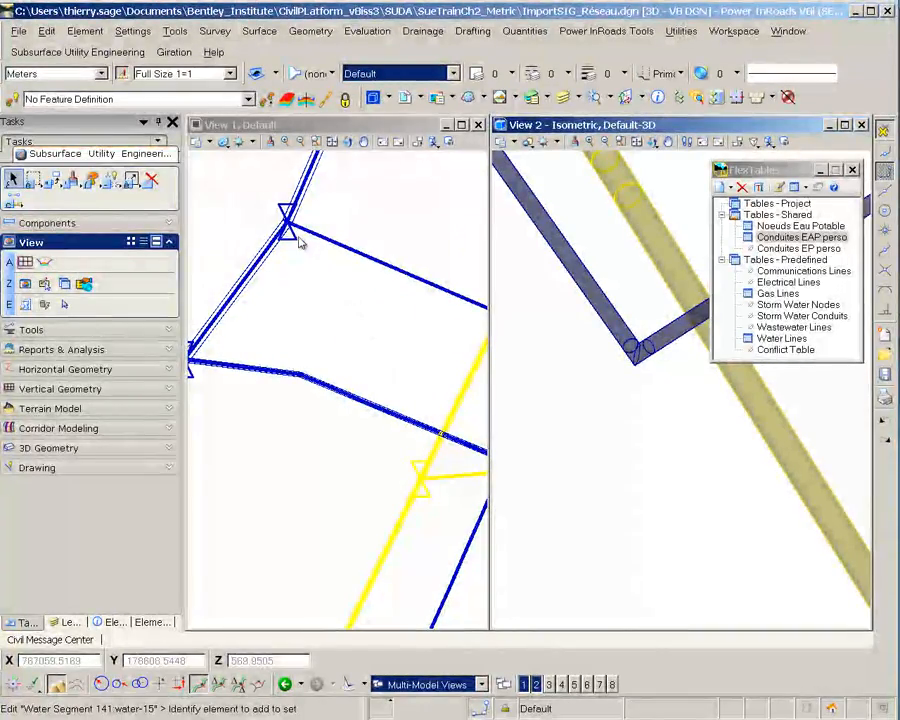
pyautogui.click(297, 239)
pyautogui.click(294, 240)
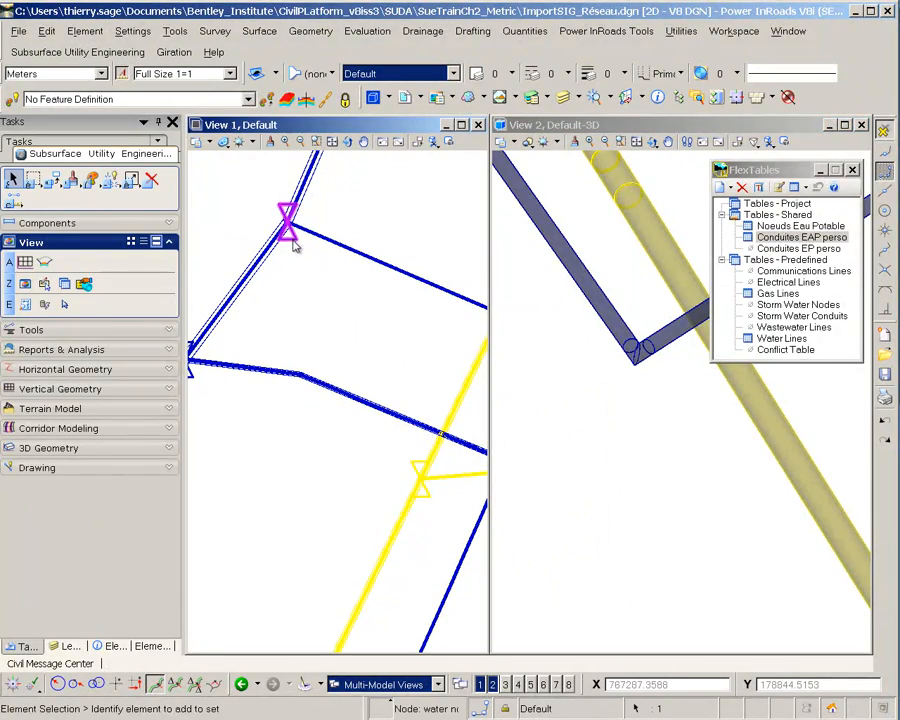
pyautogui.moveTo(316, 218)
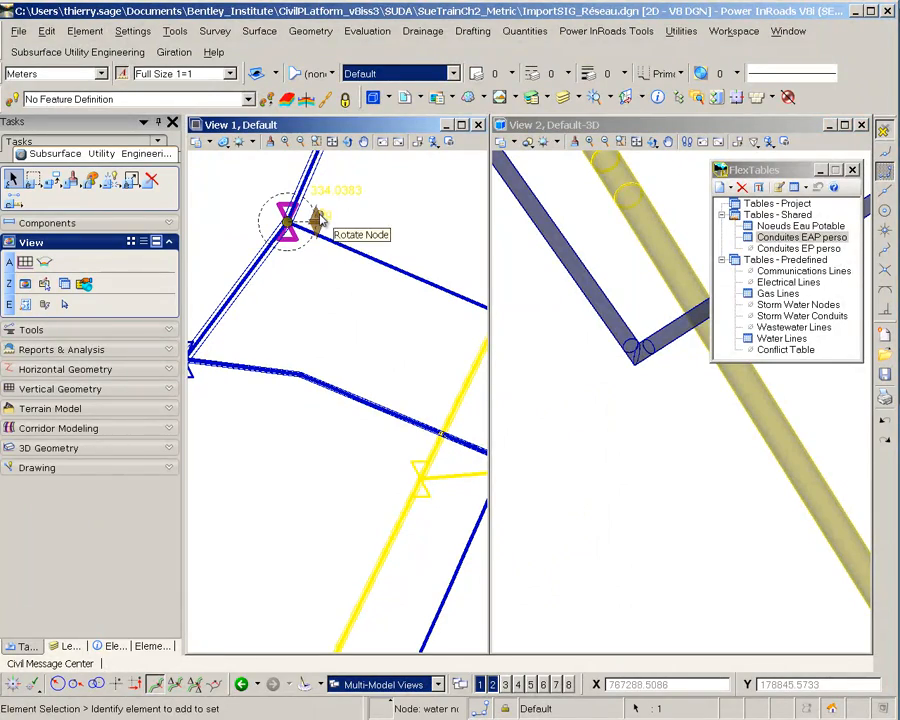
pyautogui.click(322, 218)
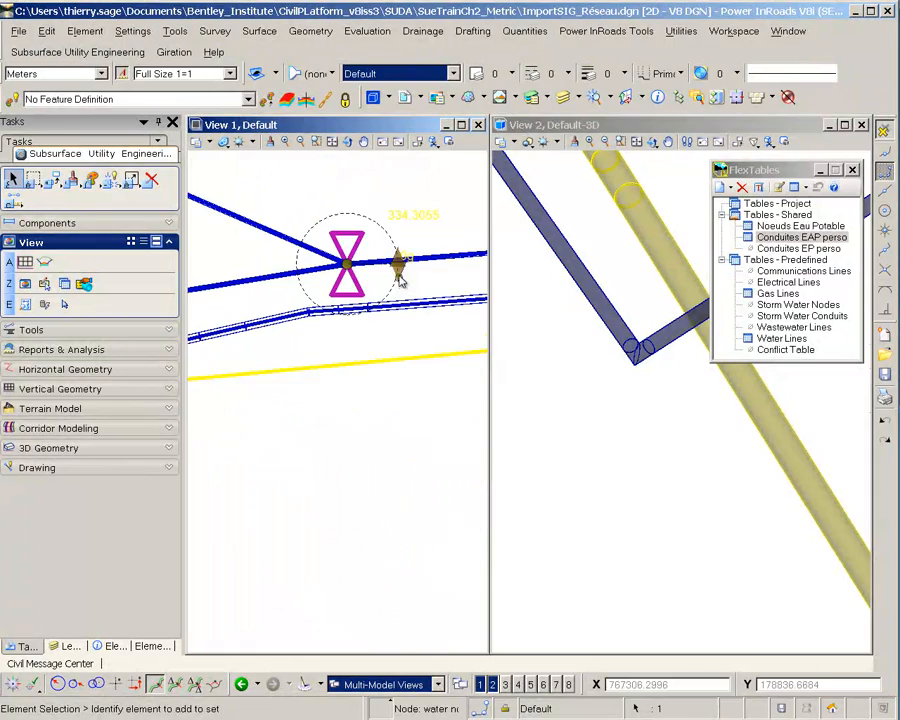
pyautogui.click(398, 272)
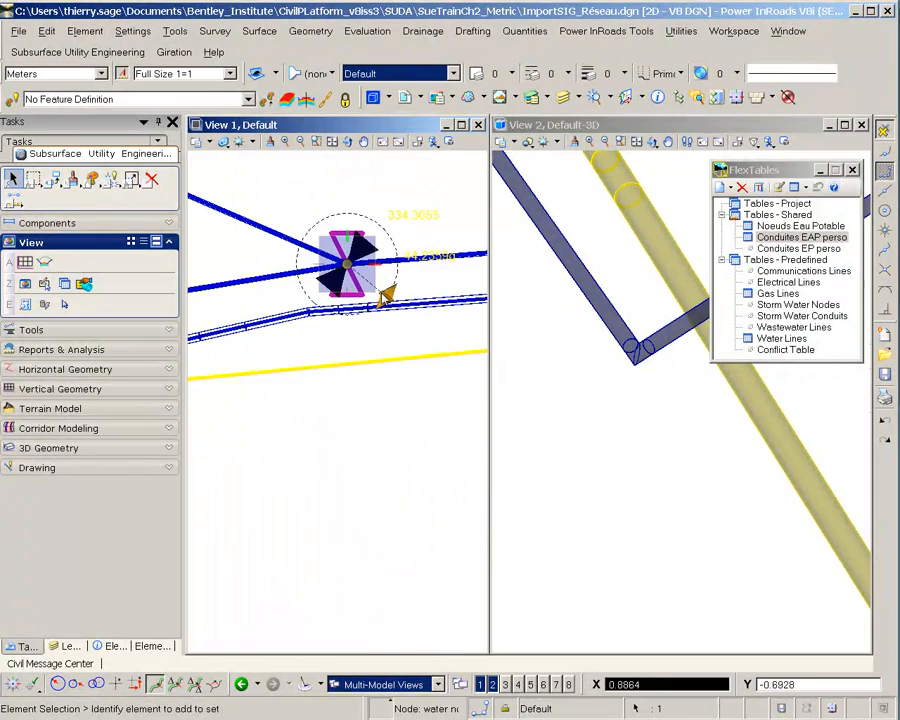
# Rotate the valve node on the single water line to about 65 degrees so its symbol lies across the pipe.
pyautogui.moveTo(390, 288)
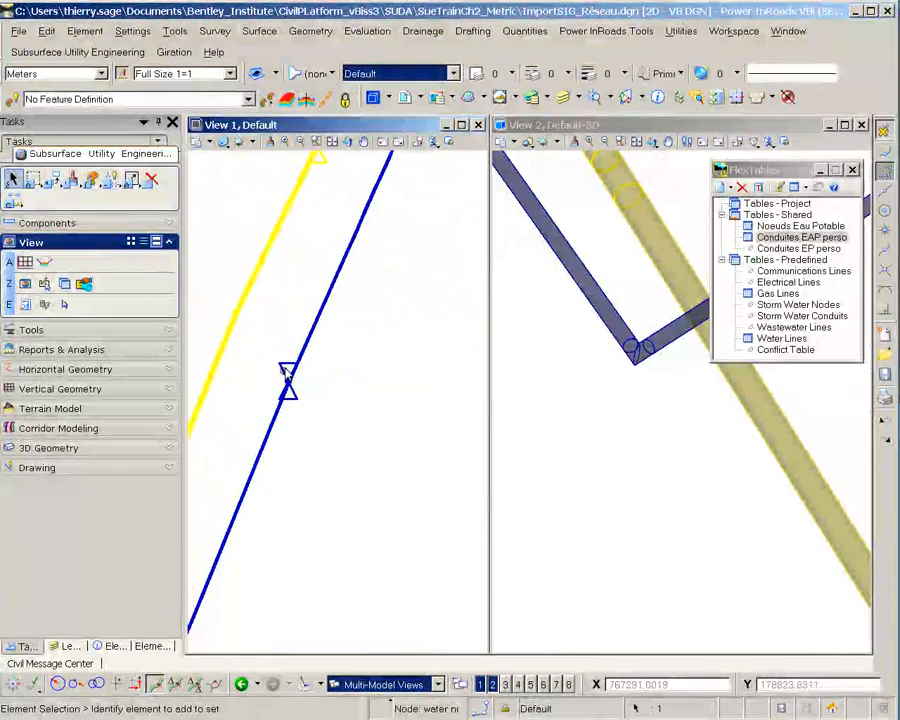
pyautogui.click(320, 397)
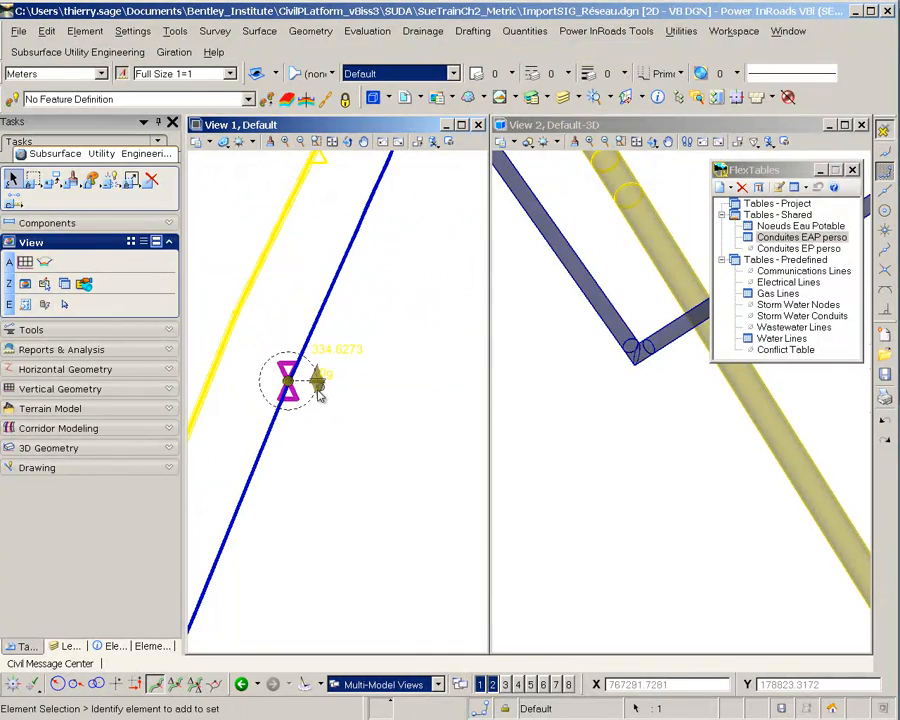
pyautogui.click(312, 374)
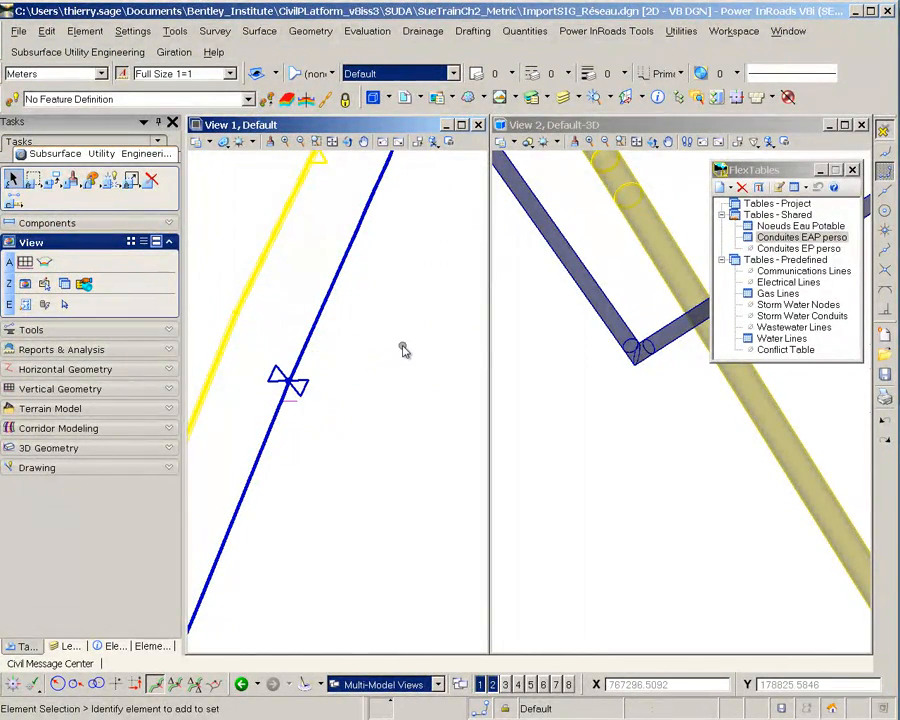
# Open the shared Noeuds Eau Potable FlexTable and check the Rotation value of water nodes-2.
pyautogui.doubleClick(812, 227)
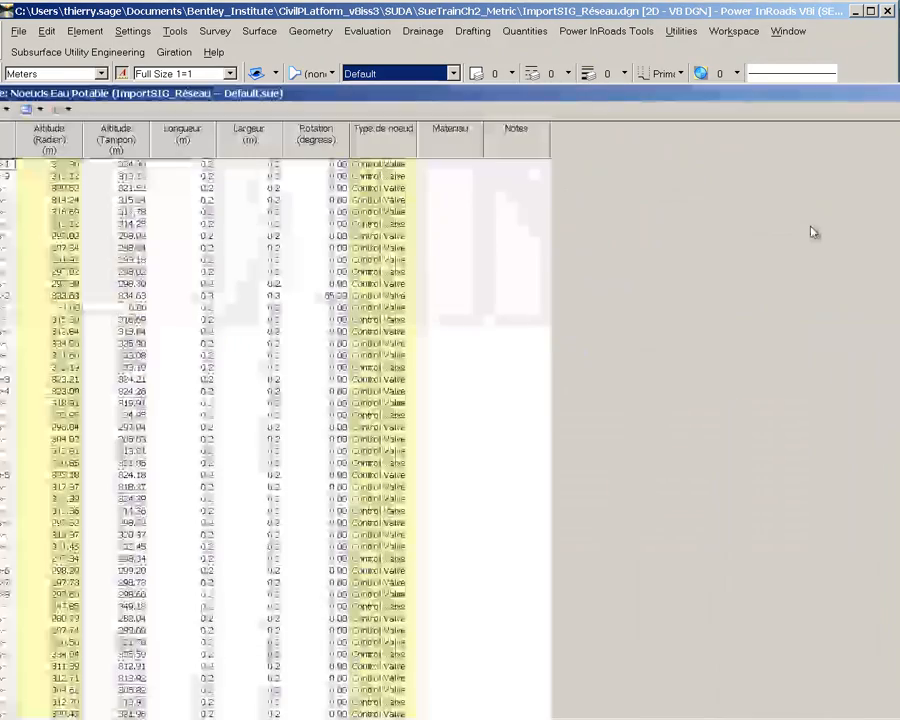
pyautogui.moveTo(260, 95); pyautogui.dragTo(311, 74)
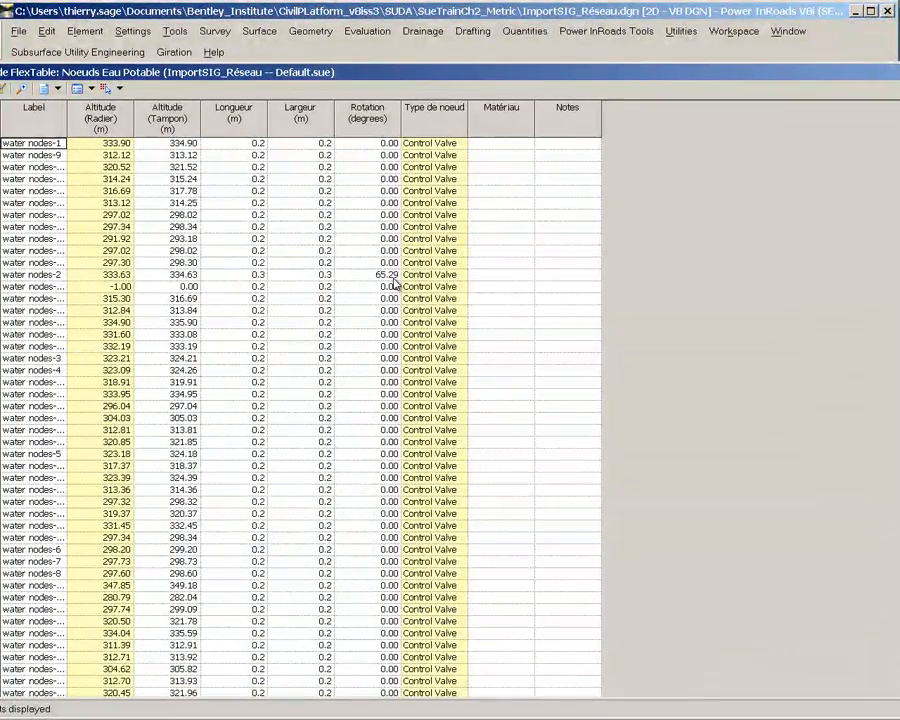
pyautogui.click(35, 278)
pyautogui.click(376, 275)
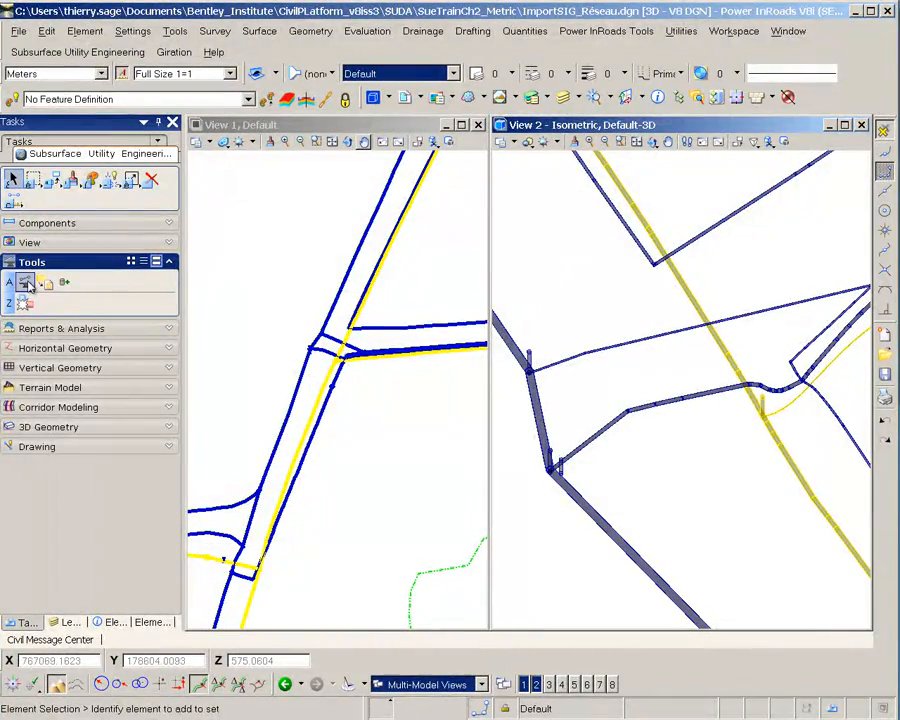
# Synchronize the EchangeSIG_SHP ModelBuilder connection out to the Esri shapefiles, accepting the modification of external records.
pyautogui.click(27, 284)
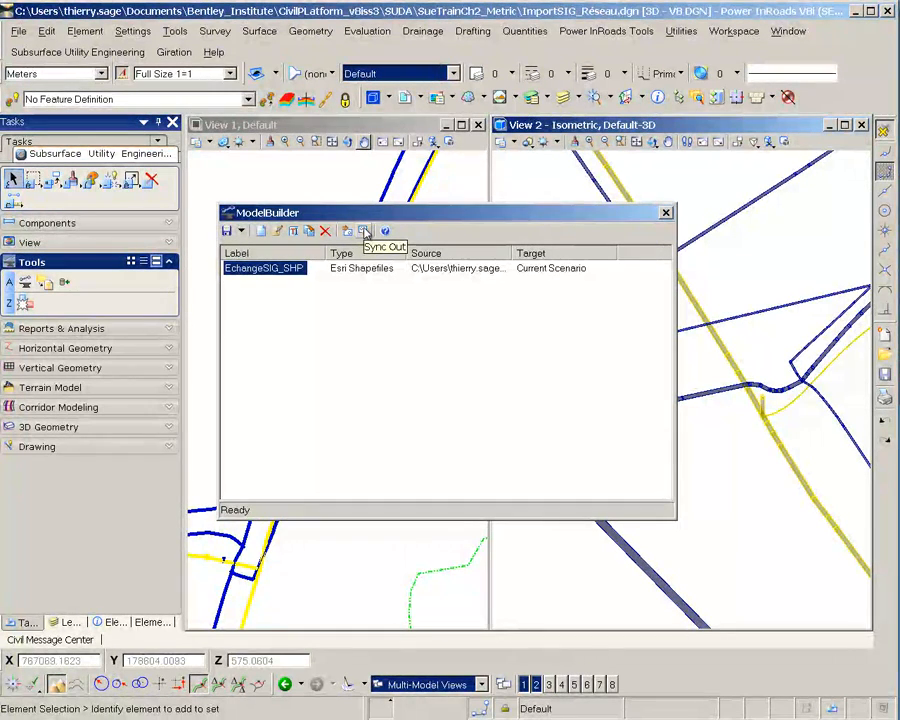
pyautogui.click(365, 232)
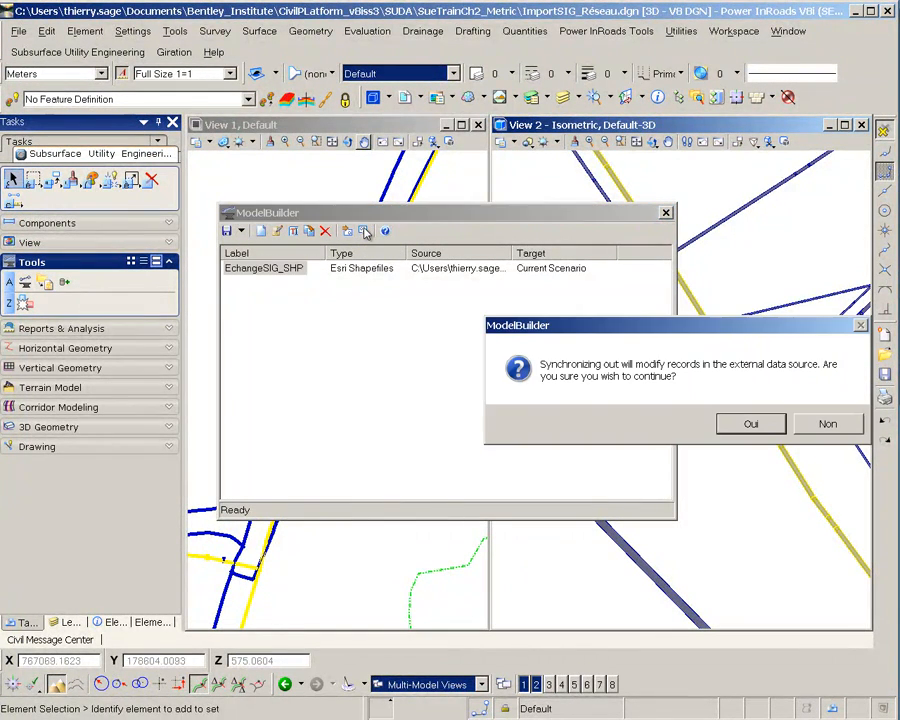
pyautogui.click(751, 425)
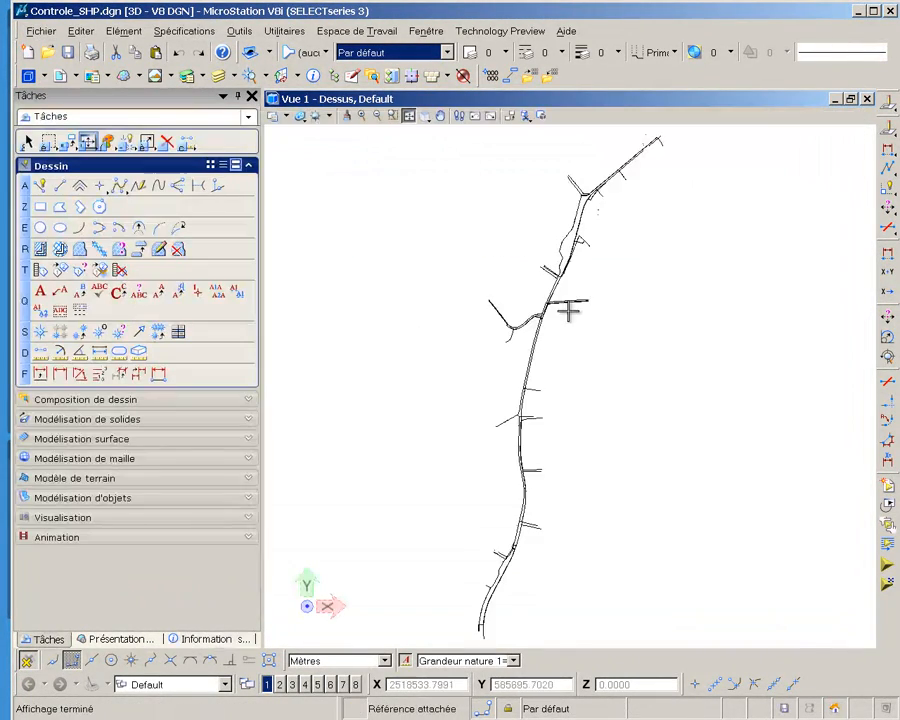
# In MicroStation's Controle_SHP.dgn, select the water line at the road junction and examine its exported shapefile attributes.
pyautogui.scroll(8, 556, 300)
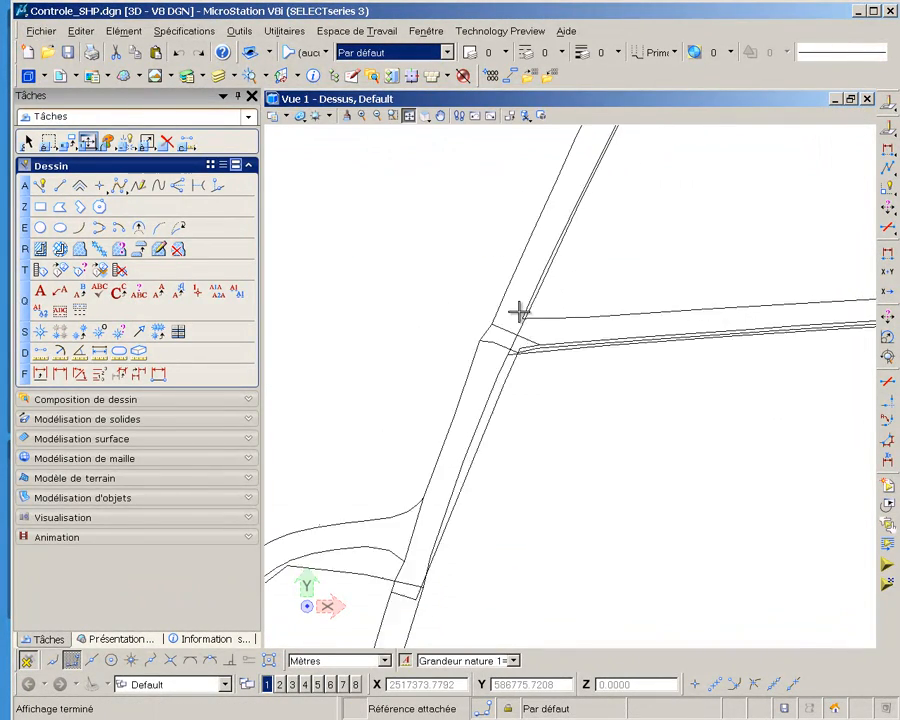
pyautogui.scroll(3, 519, 312)
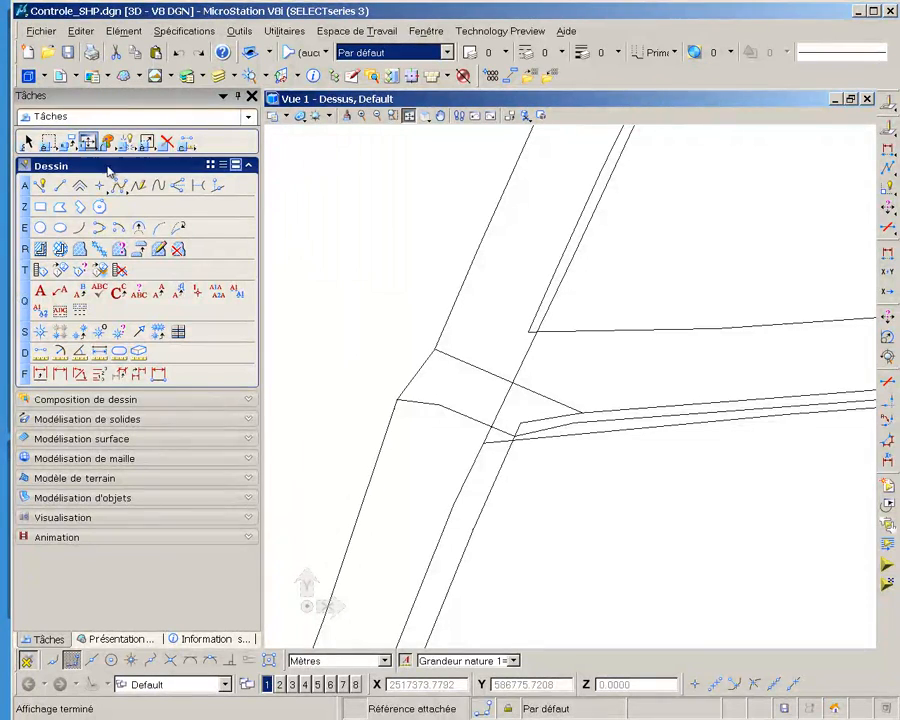
pyautogui.click(28, 142)
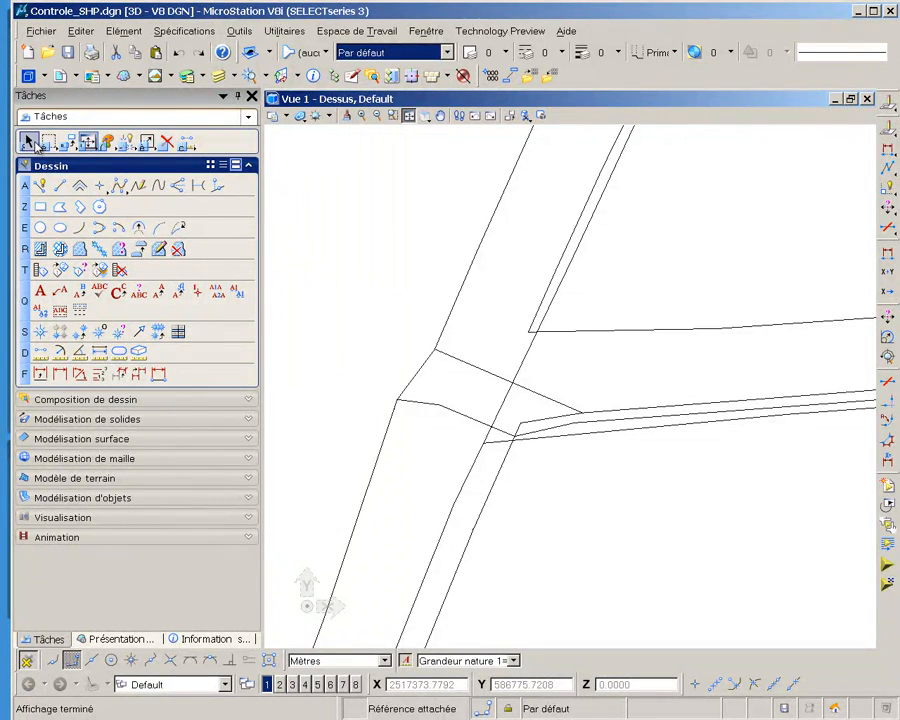
pyautogui.click(534, 320)
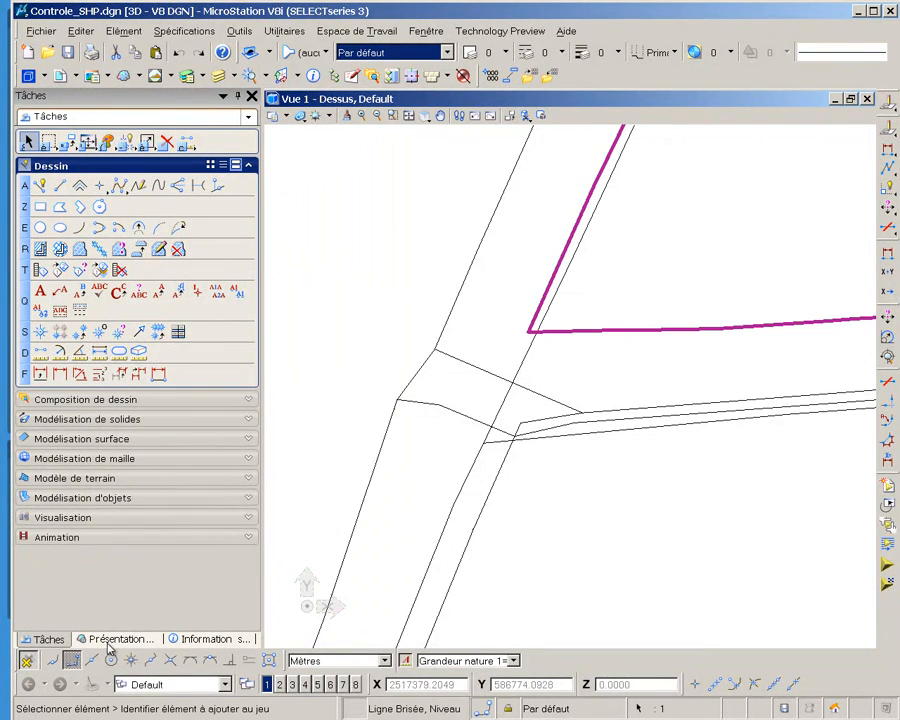
pyautogui.click(186, 639)
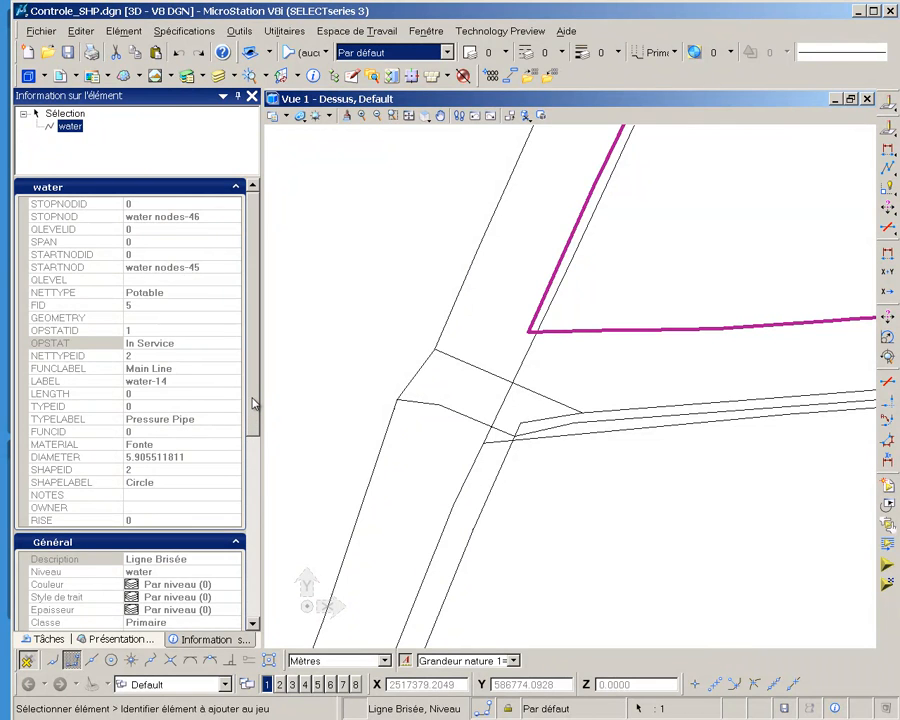
pyautogui.moveTo(253, 398)
pyautogui.mouseDown()
pyautogui.moveTo(251, 590)
pyautogui.moveTo(268, 255)
pyautogui.mouseUp()
pyautogui.scroll(-2, 550, 316)
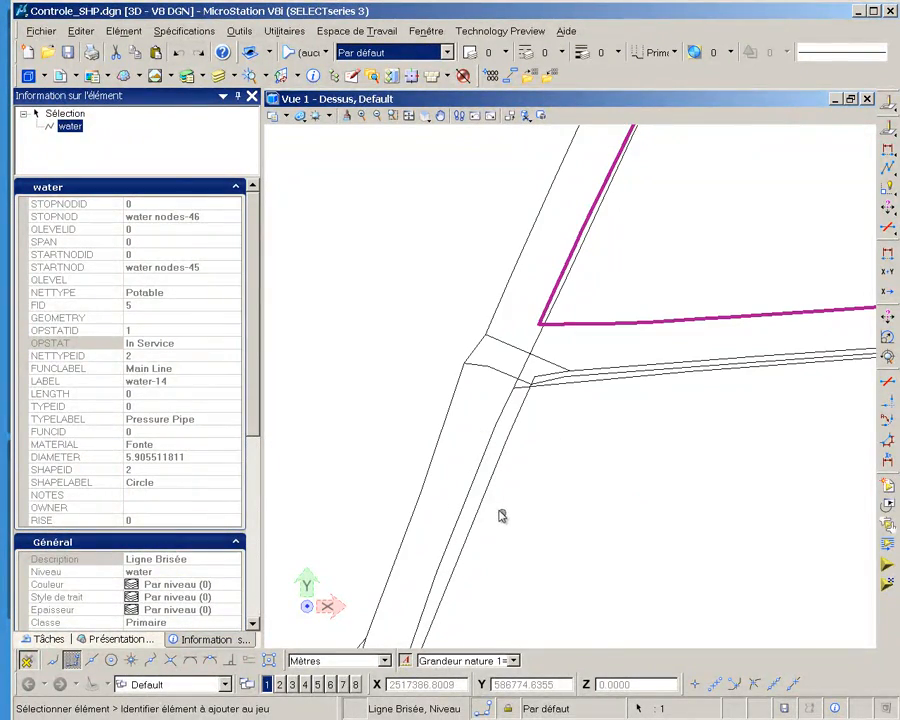
pyautogui.moveTo(400, 420); pyautogui.dragTo(518, 541)
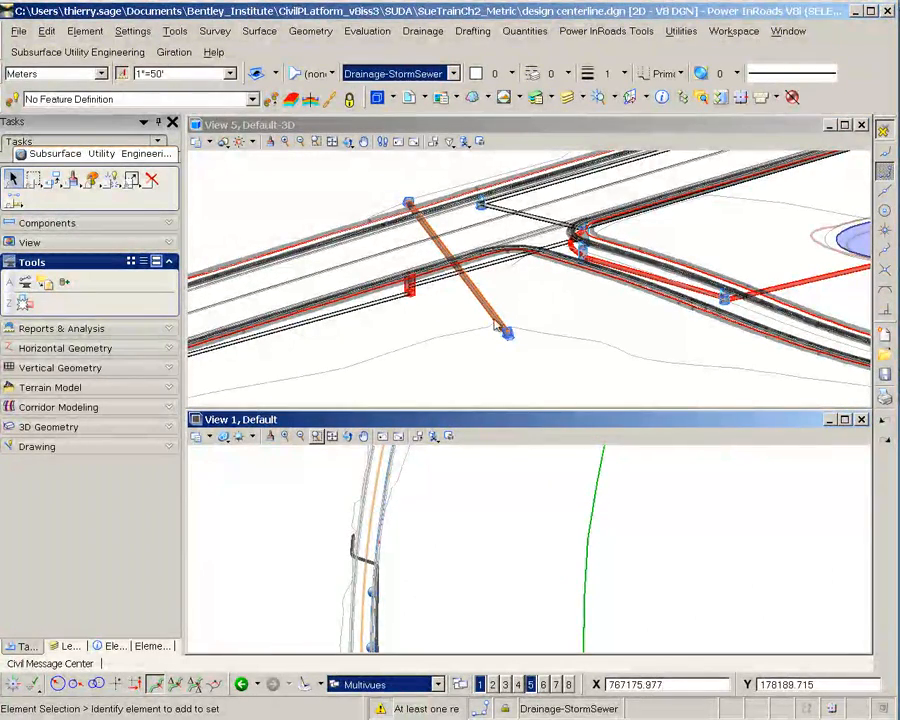
# Start Subsurface Utility Clash Detection on the 3D model of design centerline.dgn and add Generic Storm to the Check This set.
pyautogui.scroll(2, 380, 568)
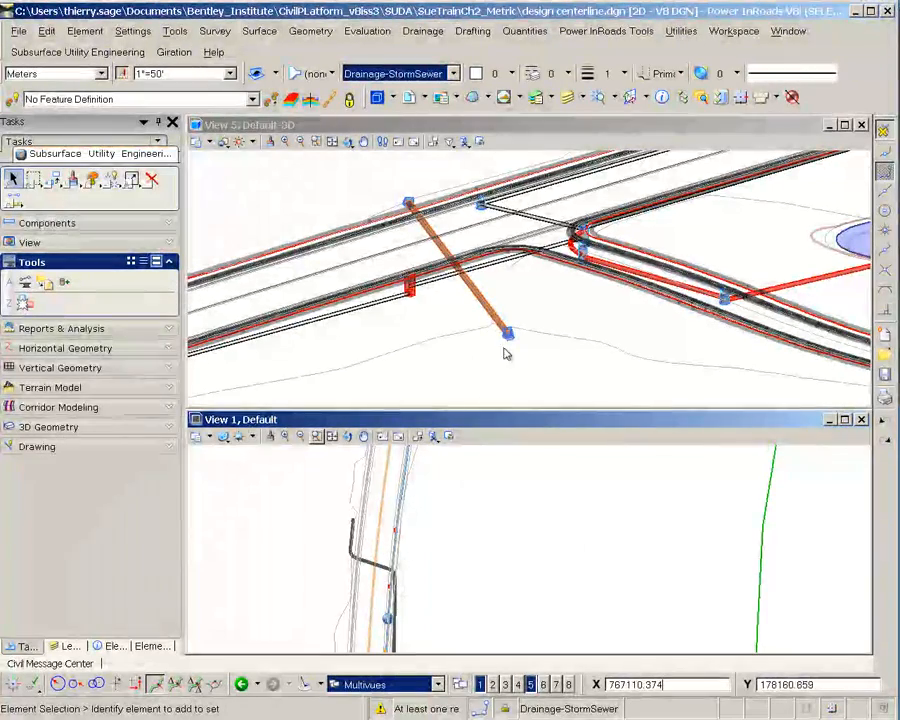
pyautogui.click(444, 128)
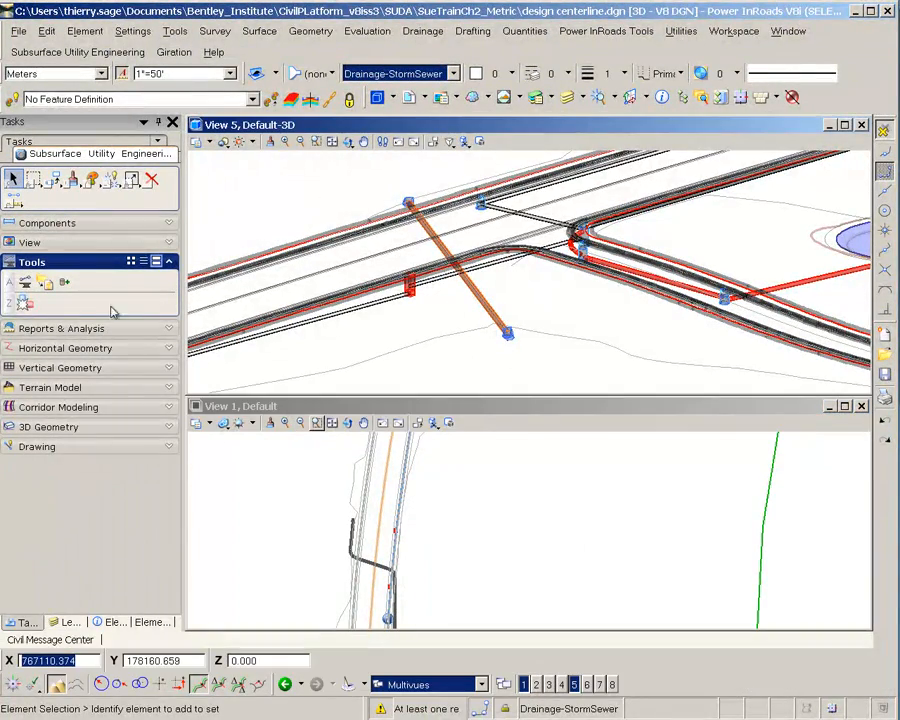
pyautogui.click(25, 305)
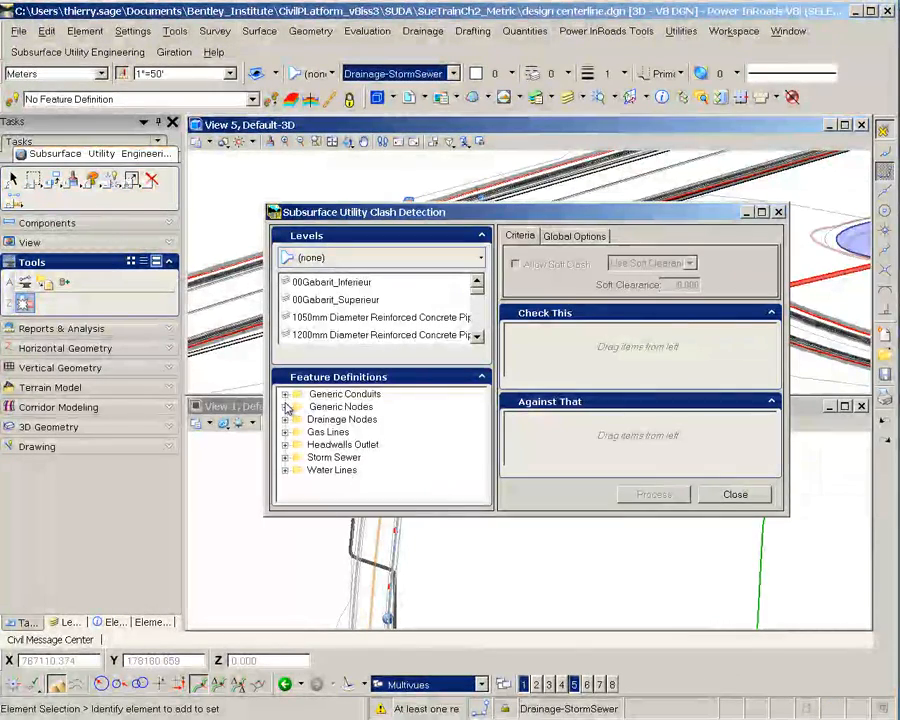
pyautogui.click(285, 395)
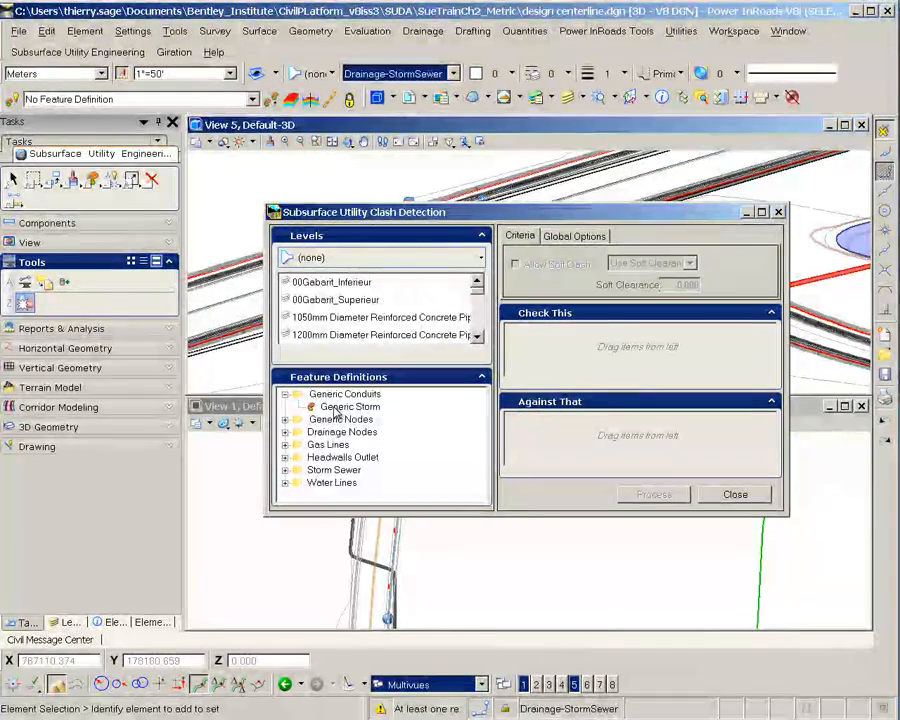
pyautogui.moveTo(345, 406); pyautogui.dragTo(430, 381)
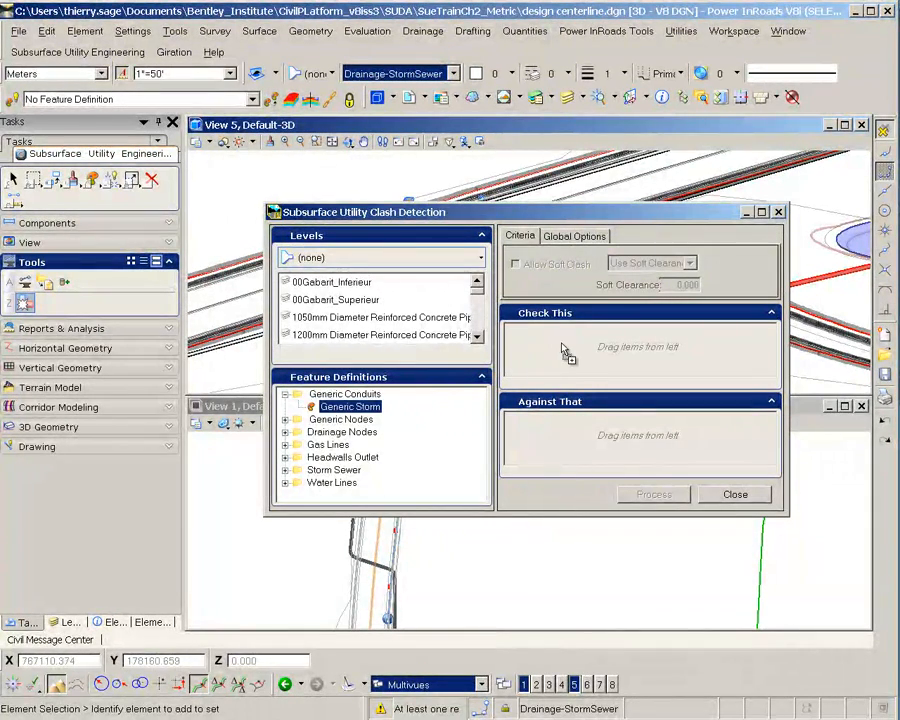
pyautogui.moveTo(565, 352); pyautogui.dragTo(565, 350)
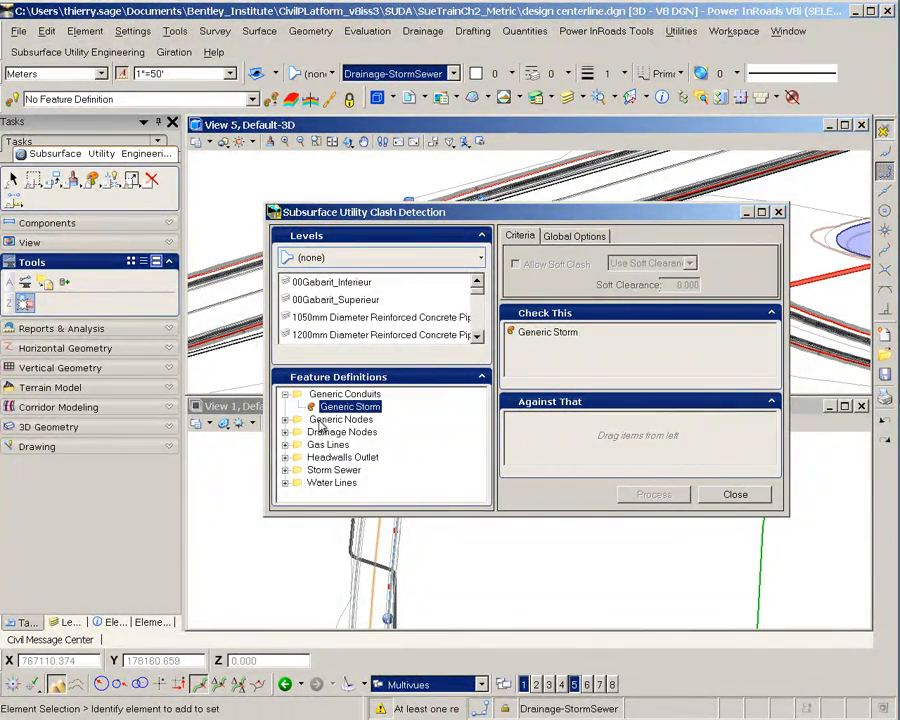
# Add Generic Nodes, Drainage Nodes, Headwalls Outlet and Storm Sewer Circular RCP to the Check This set.
pyautogui.moveTo(320, 424); pyautogui.dragTo(535, 361)
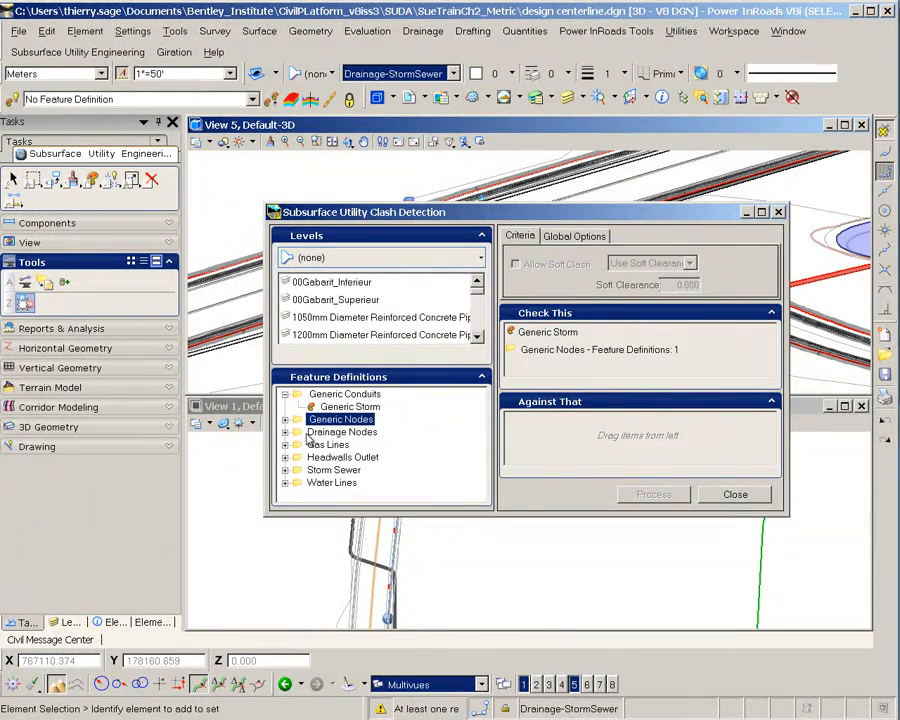
pyautogui.moveTo(331, 437); pyautogui.dragTo(528, 367)
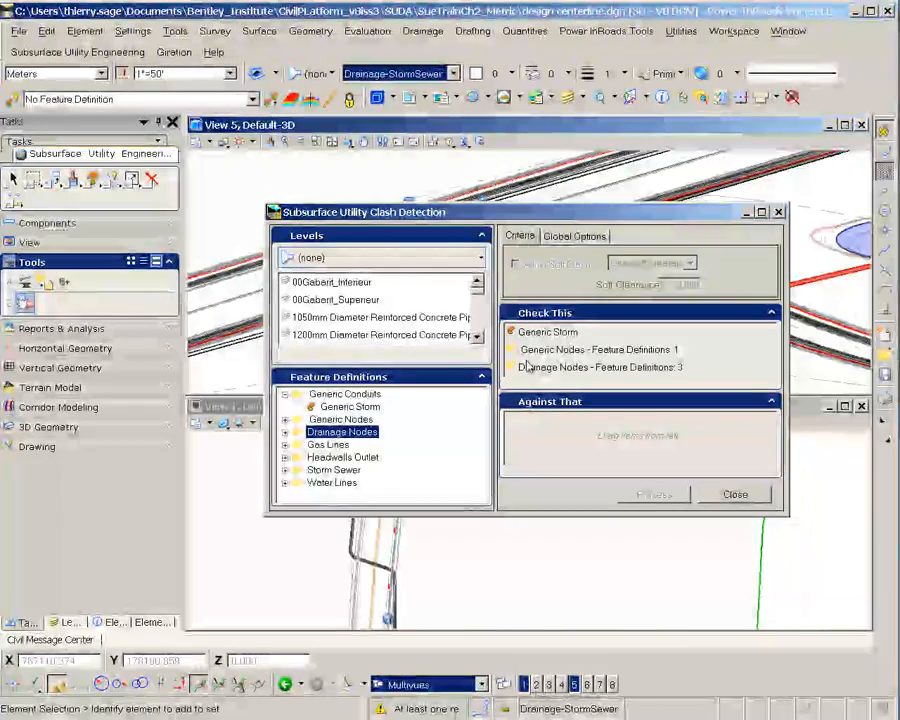
pyautogui.keyDown('ctrl'); pyautogui.click(340, 458); pyautogui.keyUp('ctrl')
pyautogui.moveTo(338, 457); pyautogui.dragTo(723, 357)
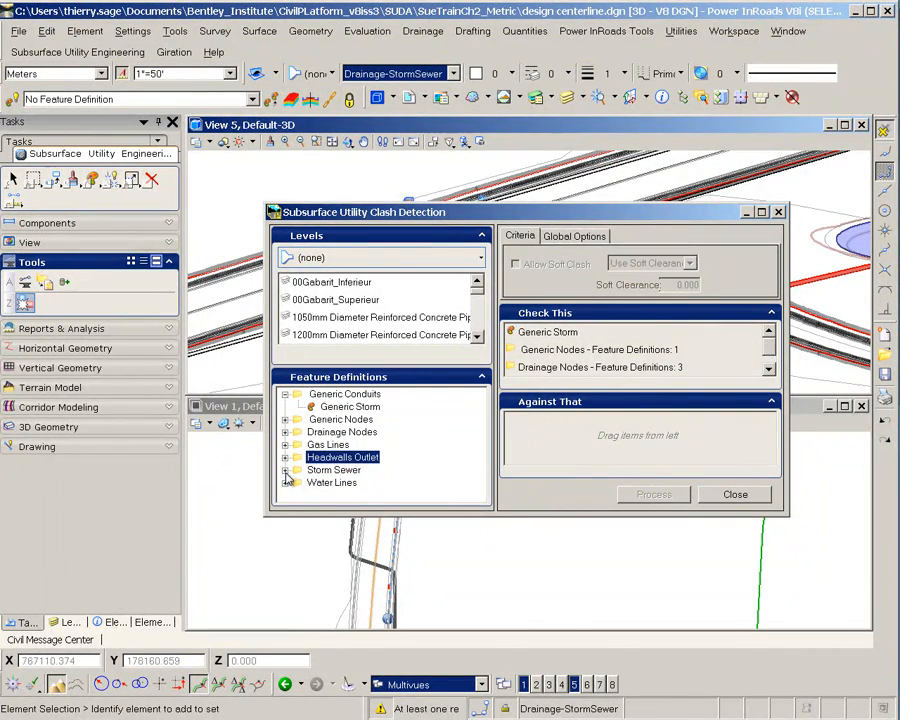
pyautogui.click(285, 471)
pyautogui.moveTo(357, 484); pyautogui.dragTo(688, 365)
# Add Storm Sewer HorzElliptical RCP and Water Line Ductile Iron to the Against That set.
pyautogui.moveTo(356, 496); pyautogui.dragTo(545, 450)
pyautogui.click(479, 494)
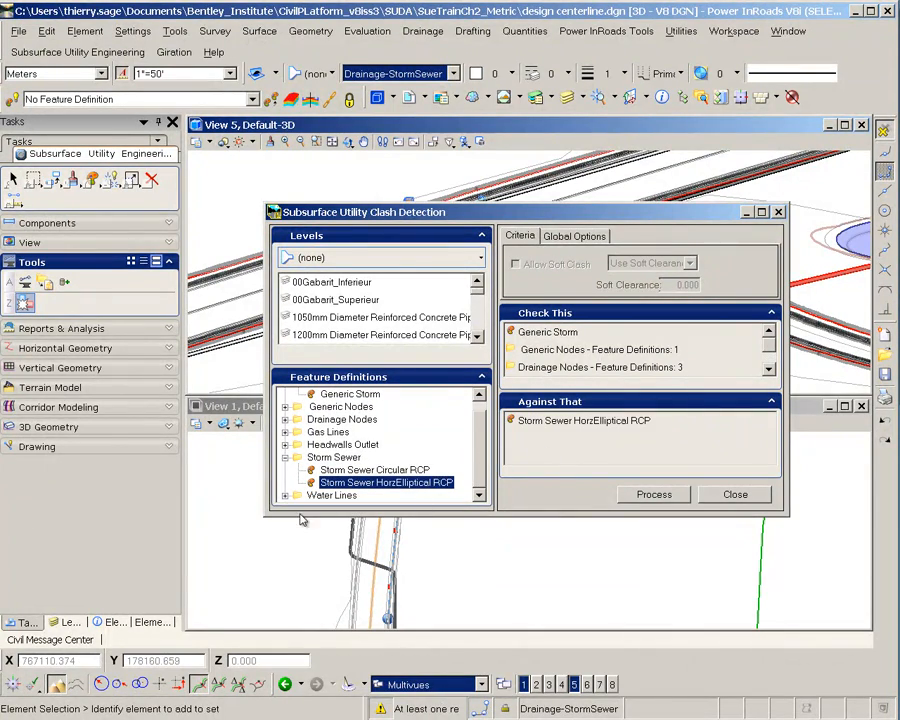
pyautogui.click(285, 497)
pyautogui.moveTo(357, 494); pyautogui.dragTo(531, 447)
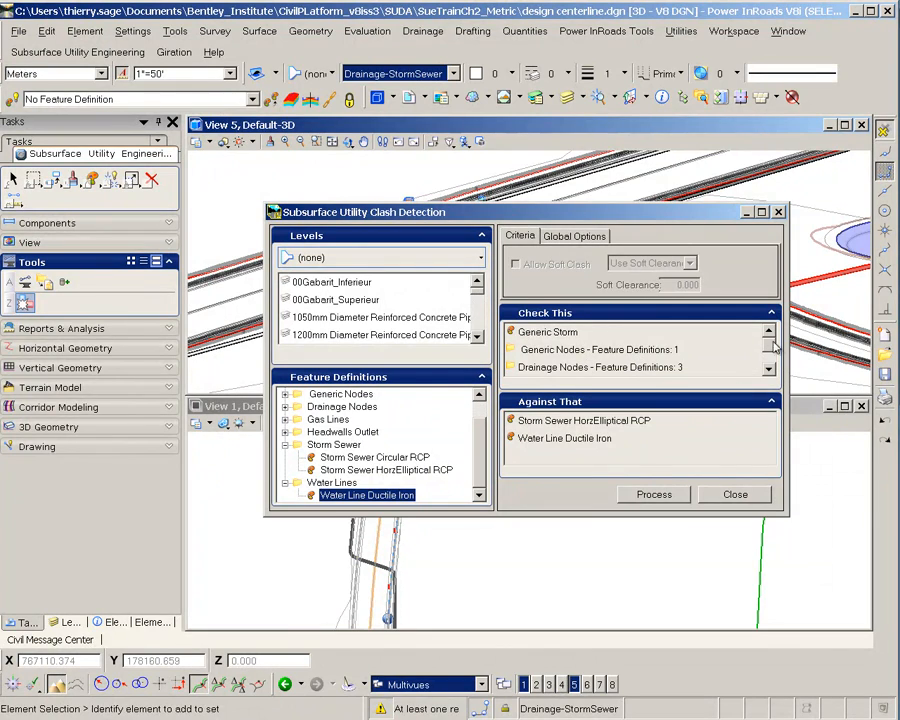
# Allow soft clashes for Generic Storm in the Check This set, using a soft clearance of 0.3.
pyautogui.click(581, 334)
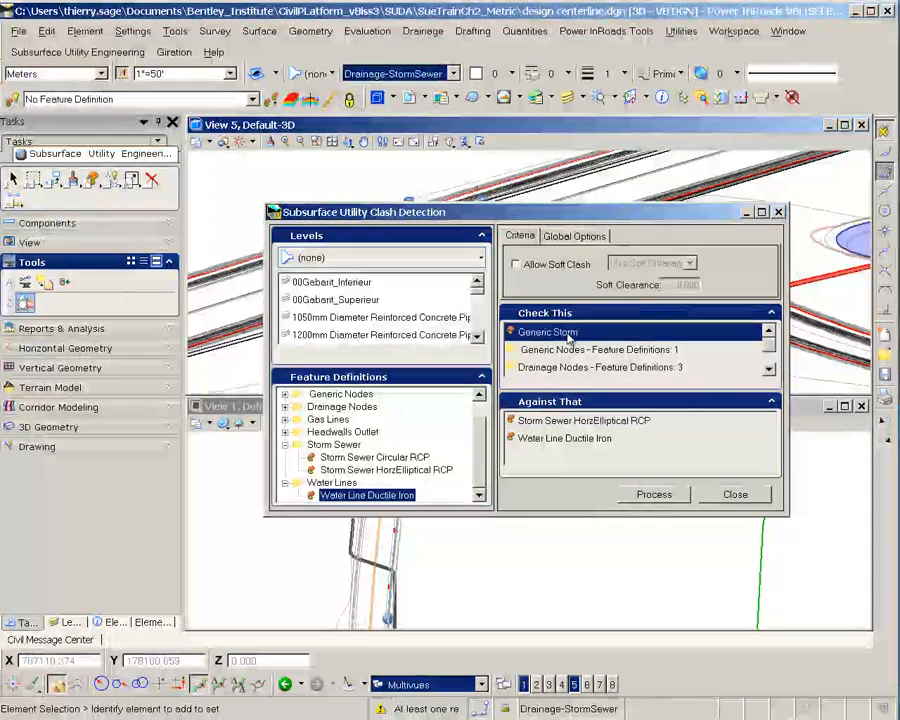
pyautogui.click(516, 264)
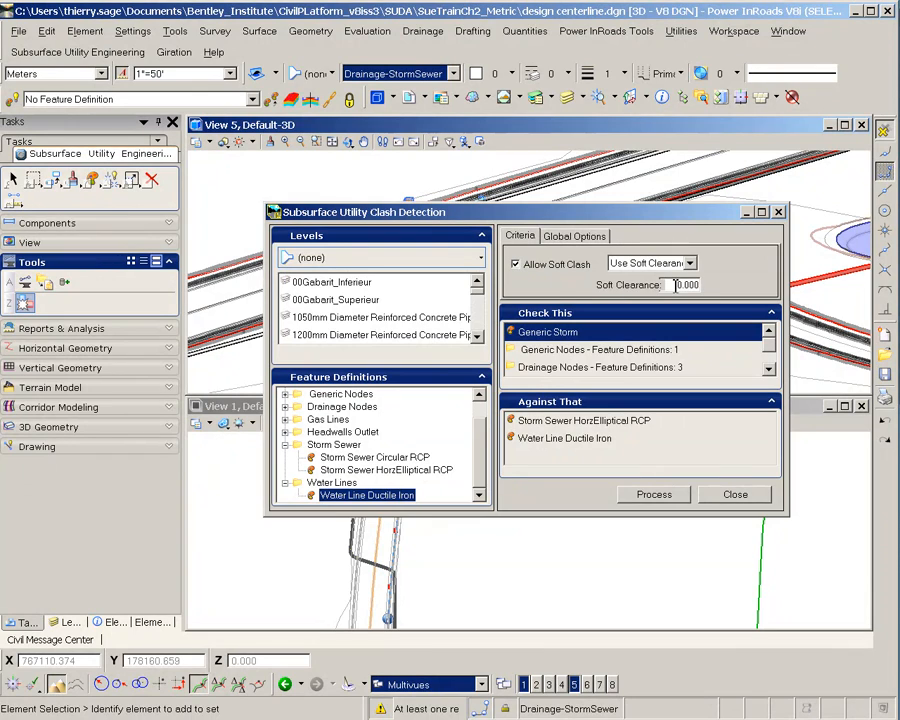
pyautogui.doubleClick(676, 285)
pyautogui.write('0.3')
# Assign the Generic Conflict Node feature definition to detected clashes, process the clash detection and close it.
pyautogui.click(574, 235)
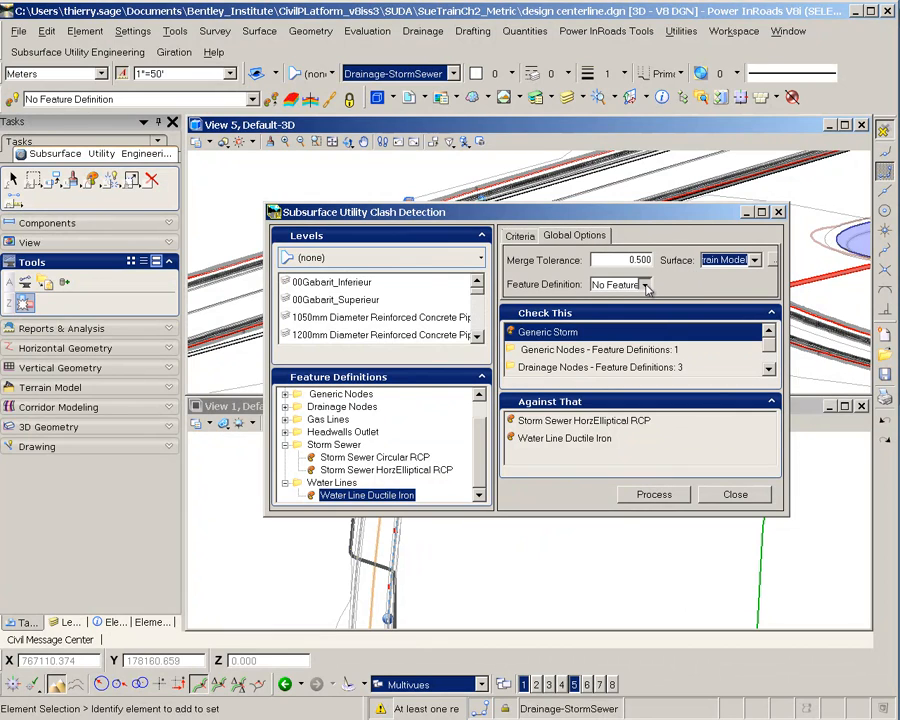
pyautogui.click(646, 287)
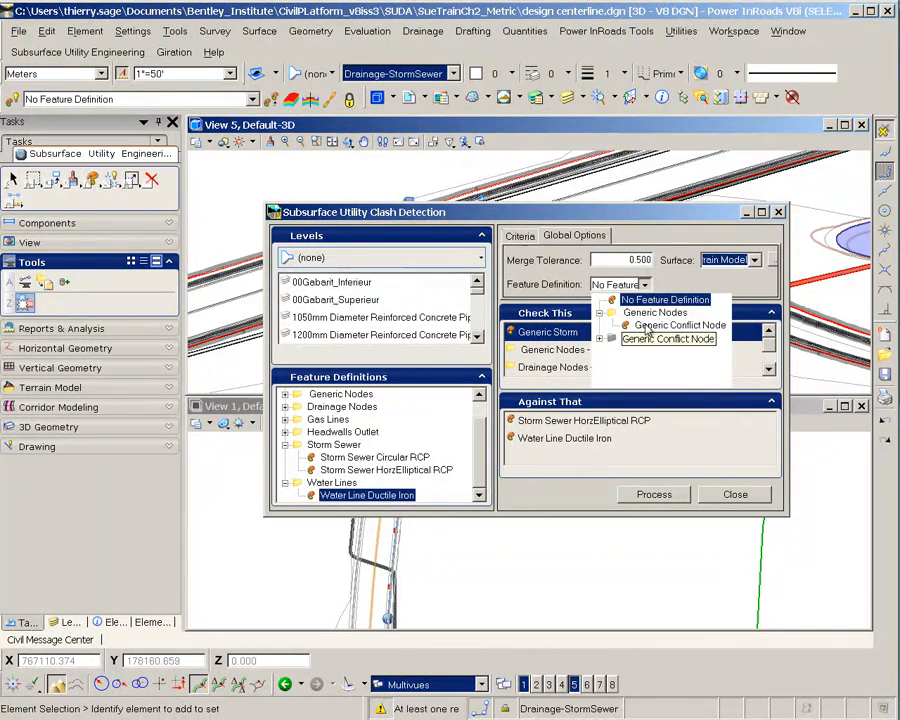
pyautogui.click(647, 327)
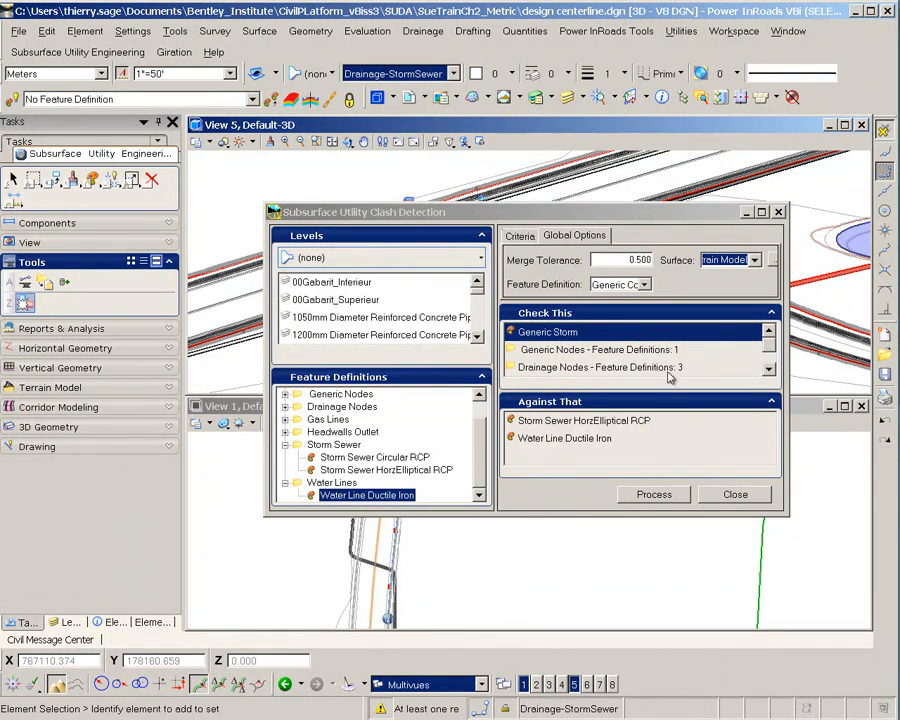
pyautogui.click(655, 494)
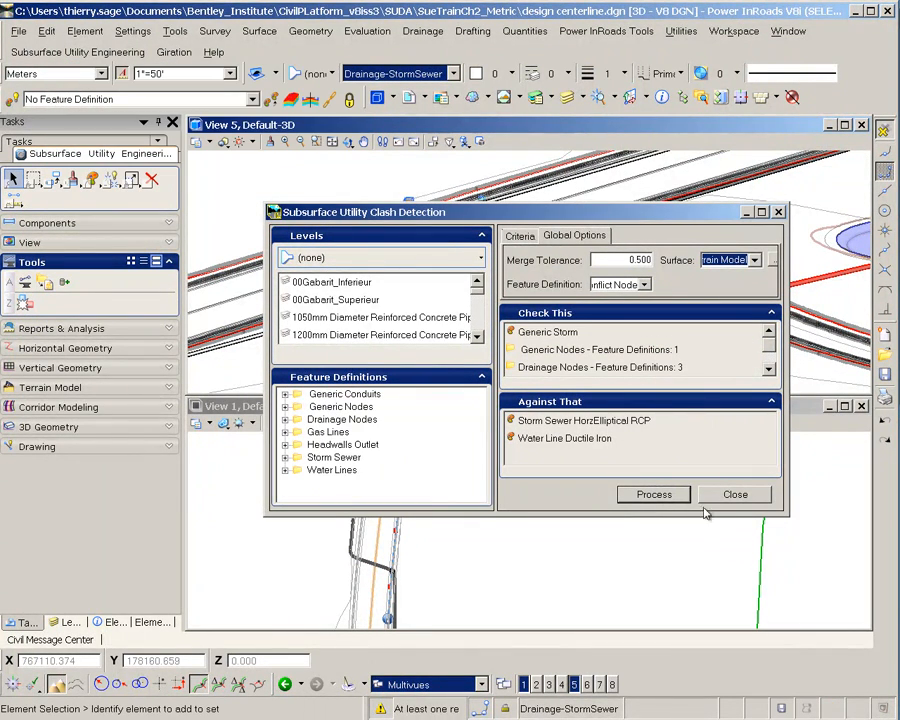
pyautogui.click(734, 495)
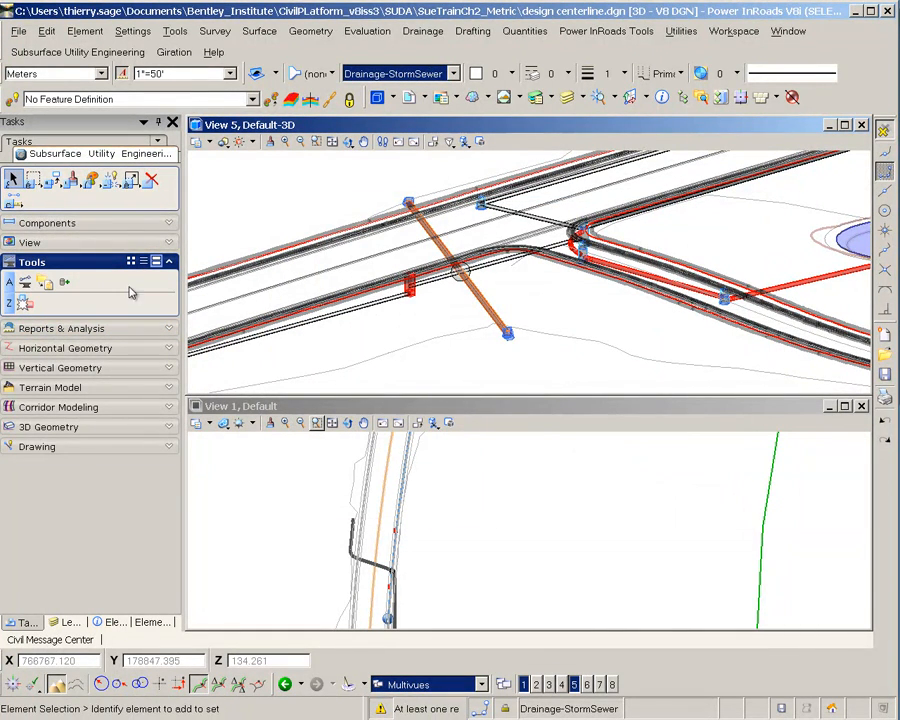
# List all conflicts of the utility network with the Network Navigator.
pyautogui.click(88, 246)
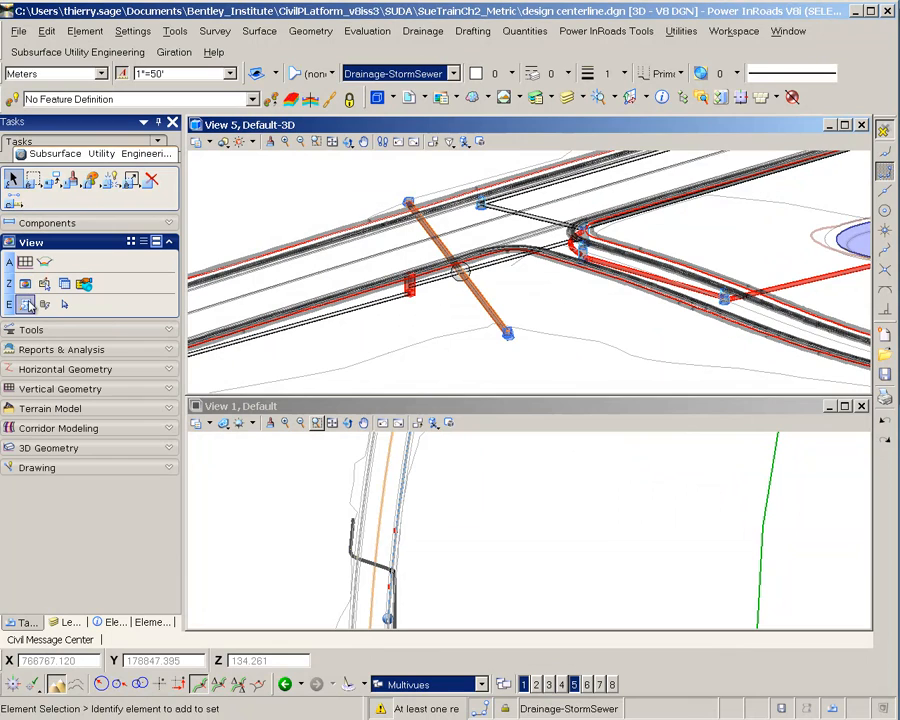
pyautogui.click(25, 304)
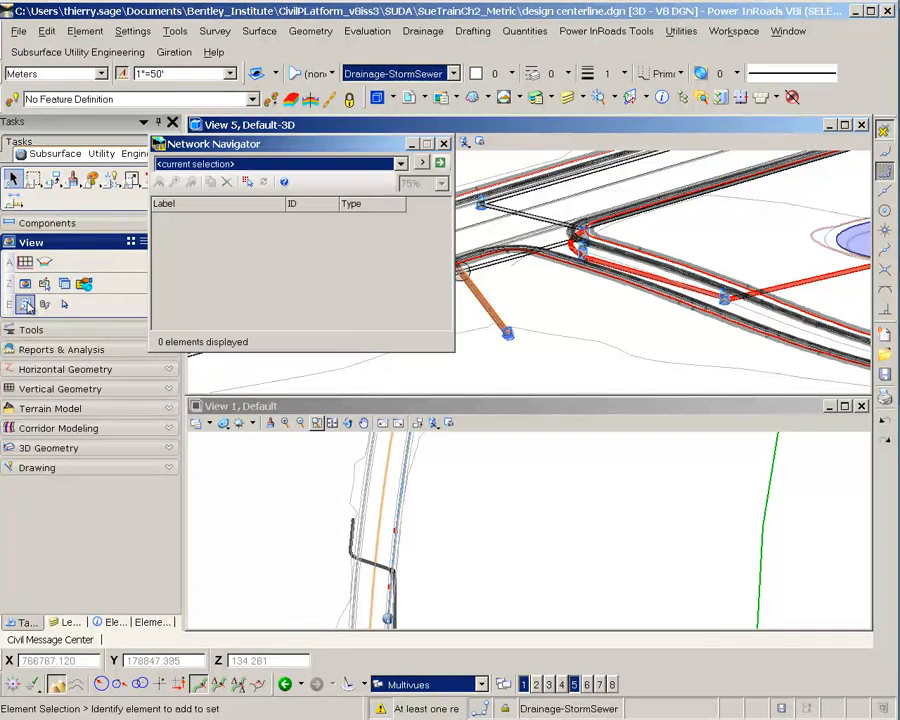
pyautogui.click(422, 162)
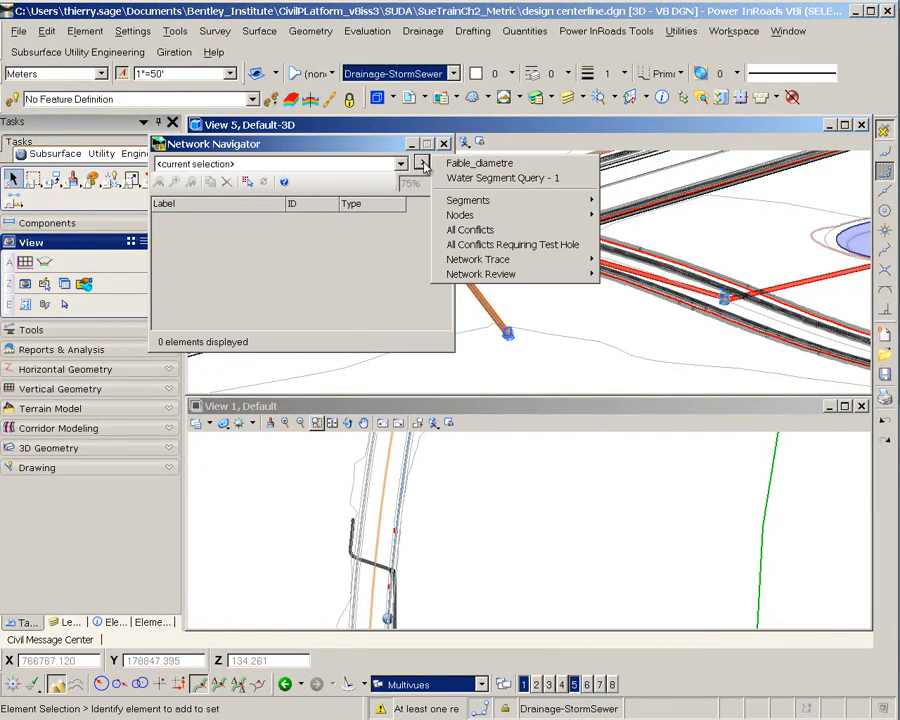
pyautogui.click(491, 231)
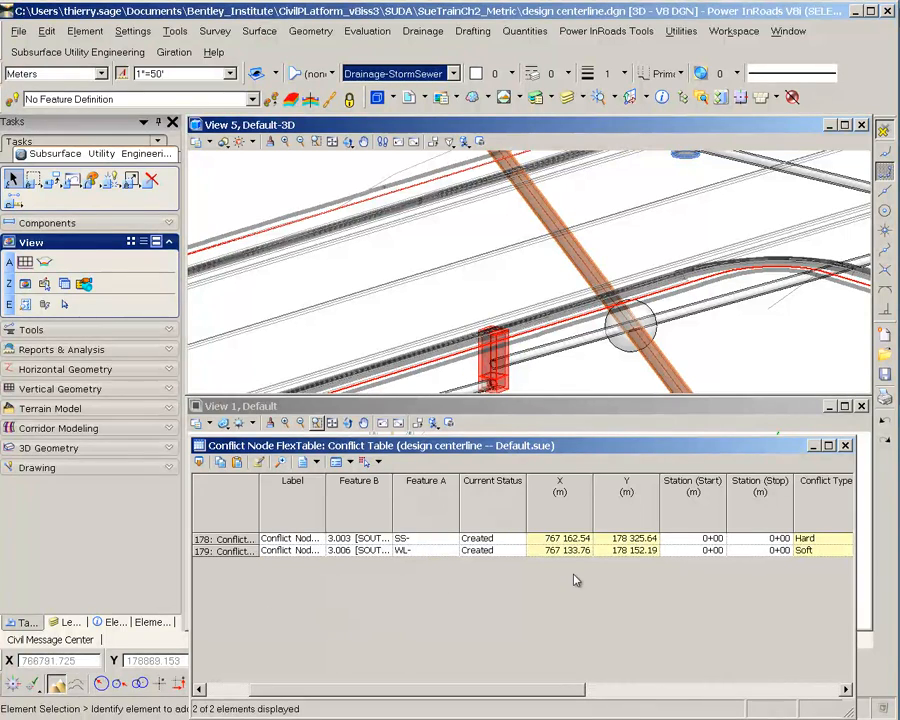
# Compare the conflict types of both nodes in the conflict table and zoom to the soft conflict.
pyautogui.click(805, 541)
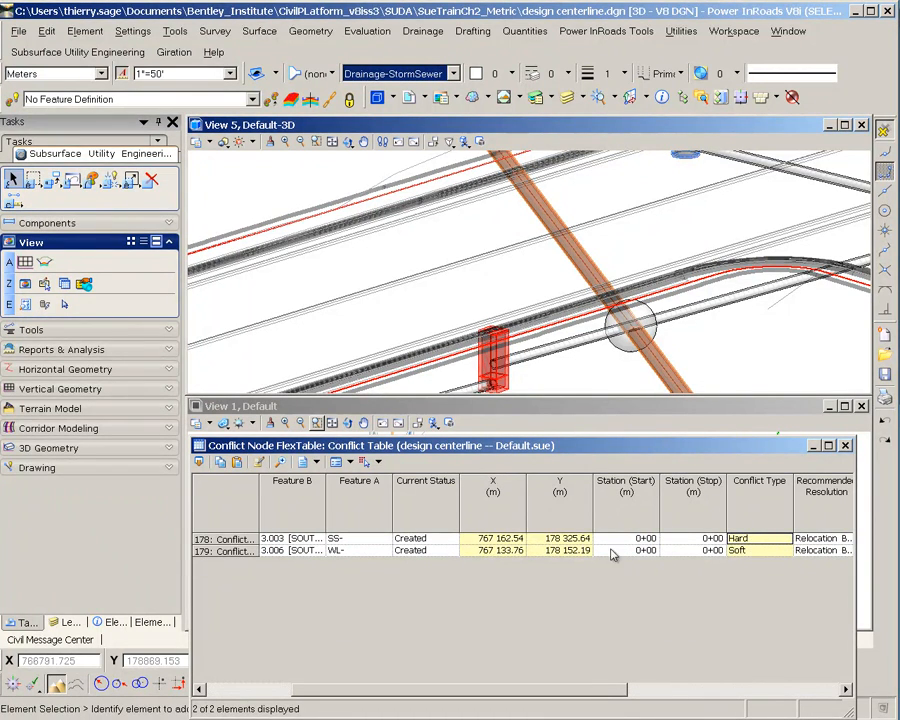
pyautogui.click(743, 556)
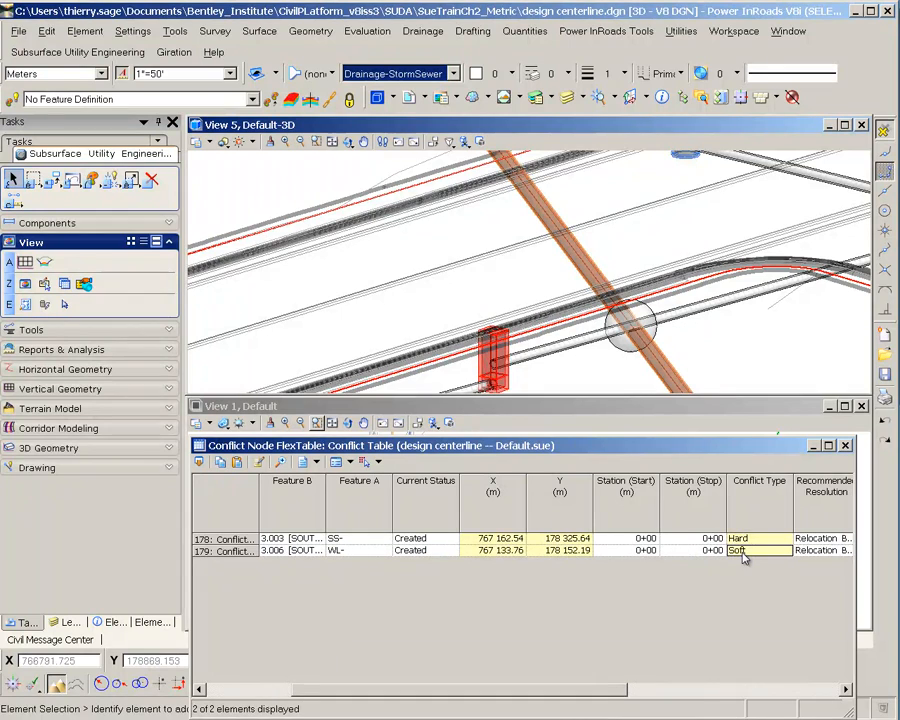
pyautogui.rightClick(236, 556)
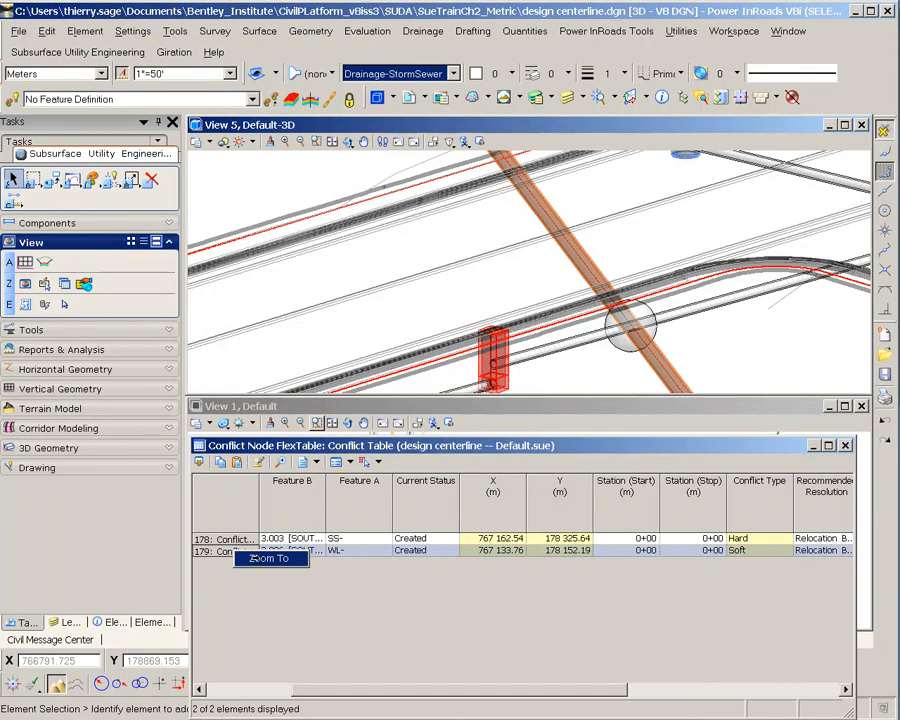
pyautogui.click(255, 558)
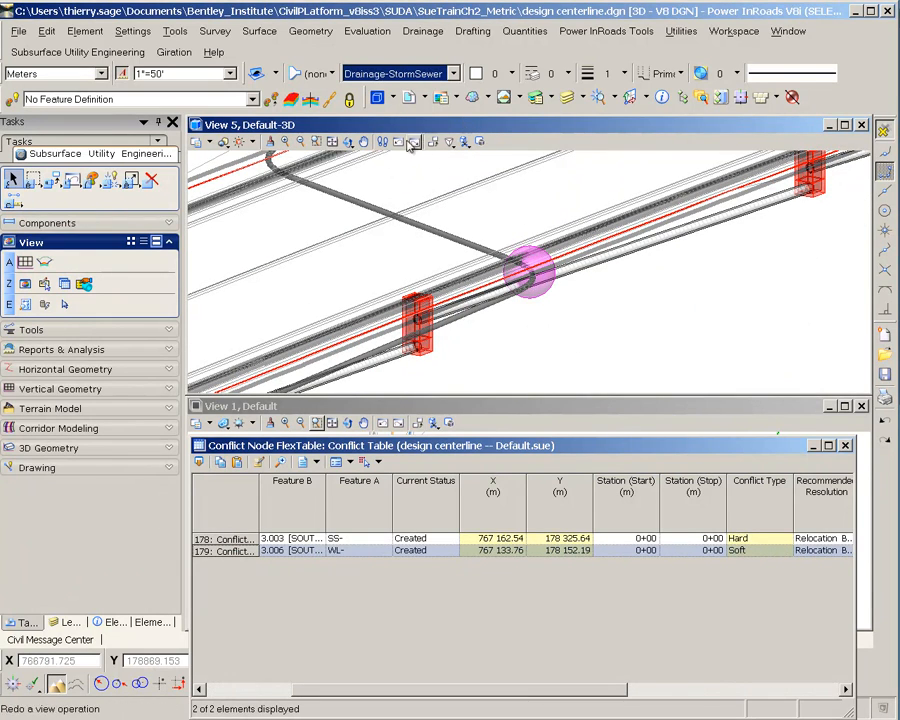
# Inspect the soft conflict from the side in the 3D view to examine the pipe crossing, and close the conflict table.
pyautogui.click(347, 141)
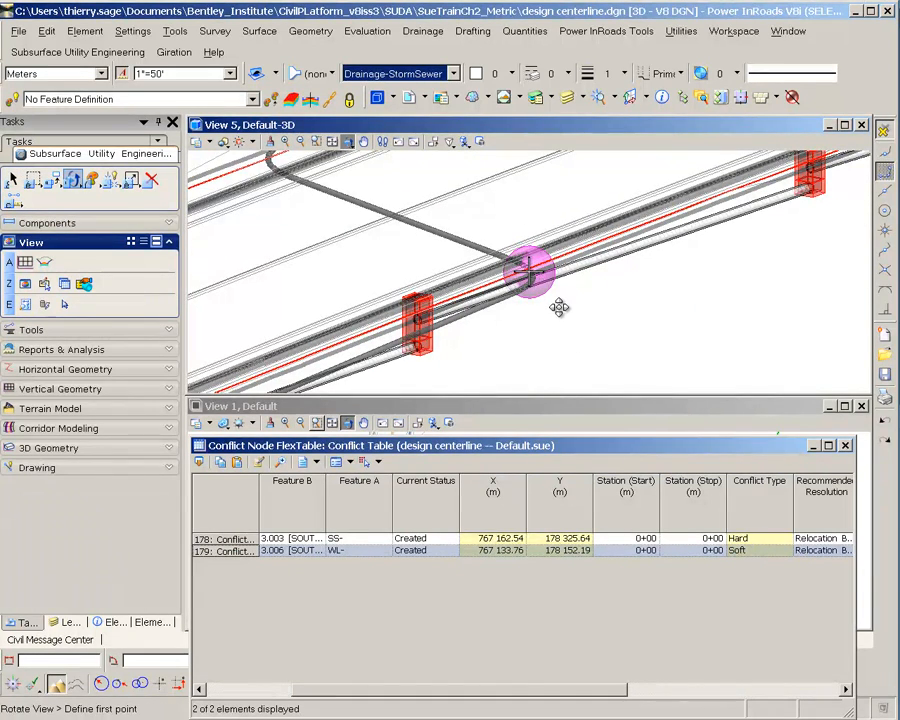
pyautogui.moveTo(559, 307); pyautogui.dragTo(512, 228)
pyautogui.scroll(3, 534, 345)
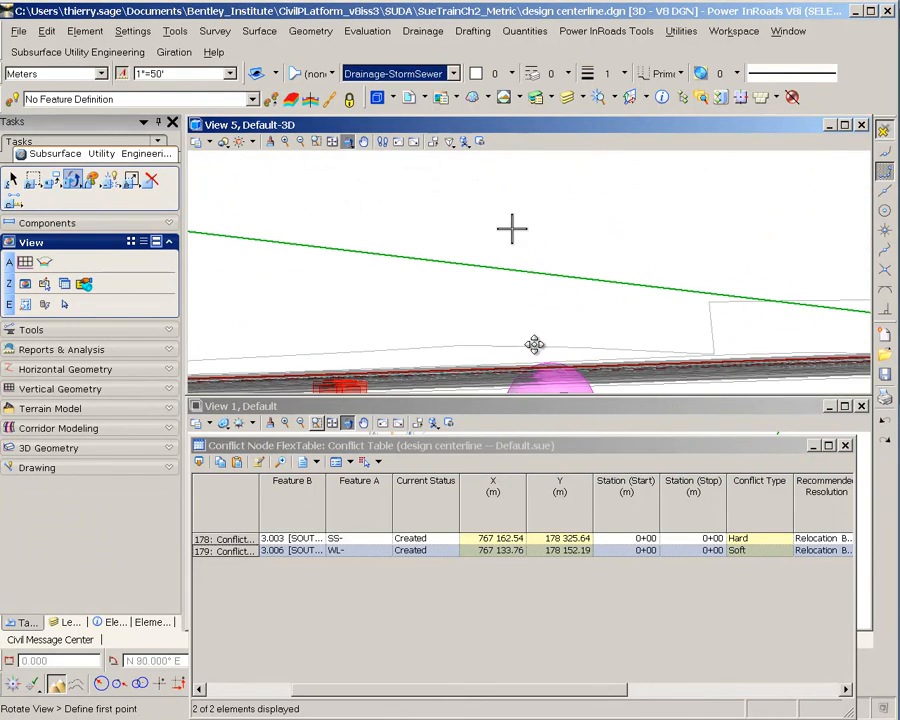
pyautogui.moveTo(556, 366); pyautogui.dragTo(528, 256, button='middle')
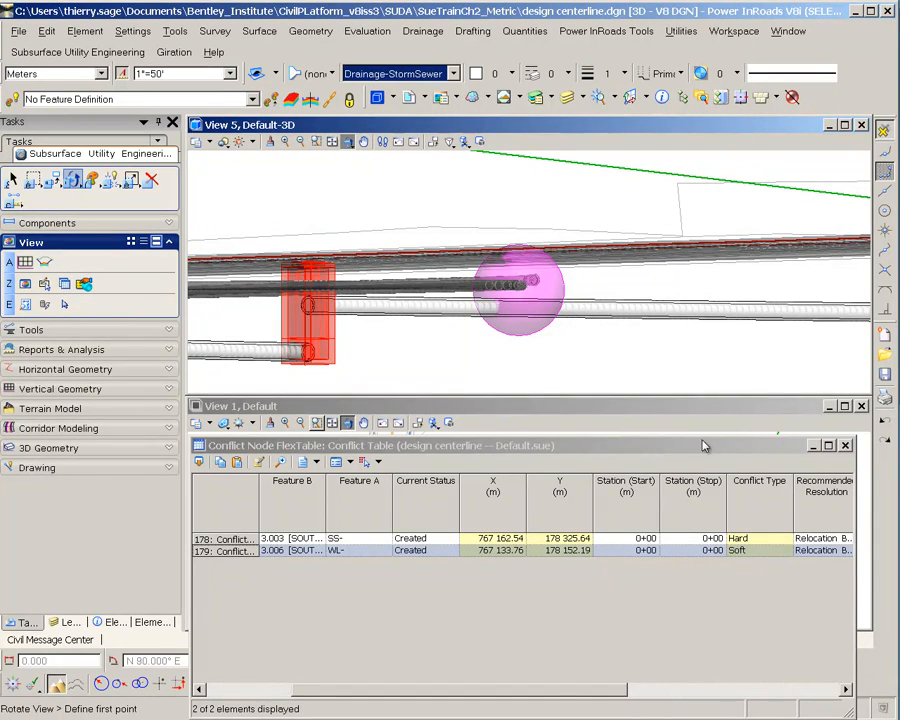
pyautogui.click(845, 446)
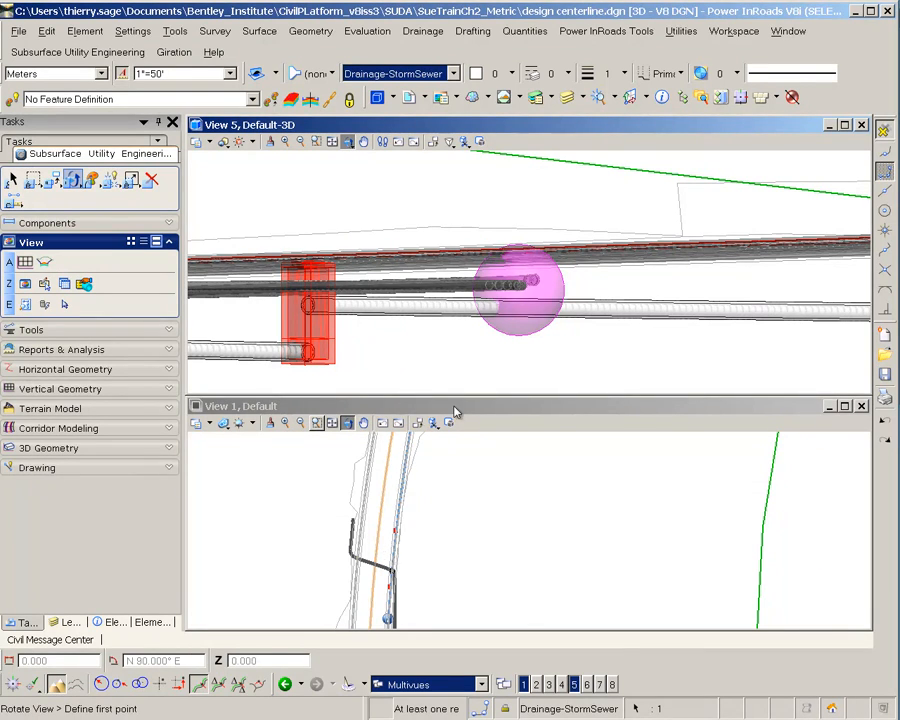
# Open the profile model of the storm pipe passing through the soft conflict node in View 2.
pyautogui.rightClick(446, 350)
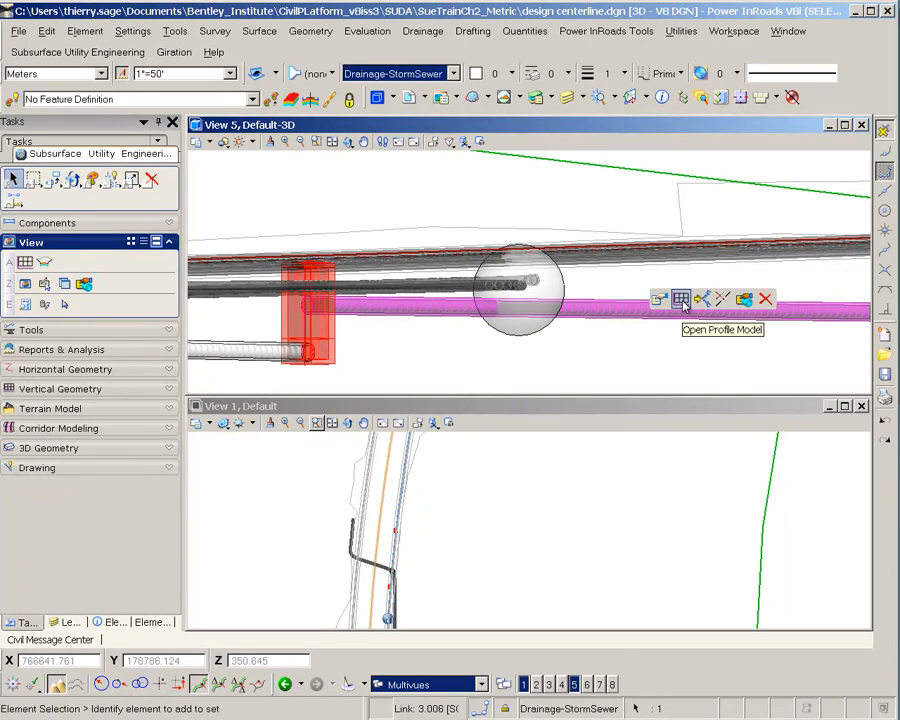
pyautogui.click(665, 305)
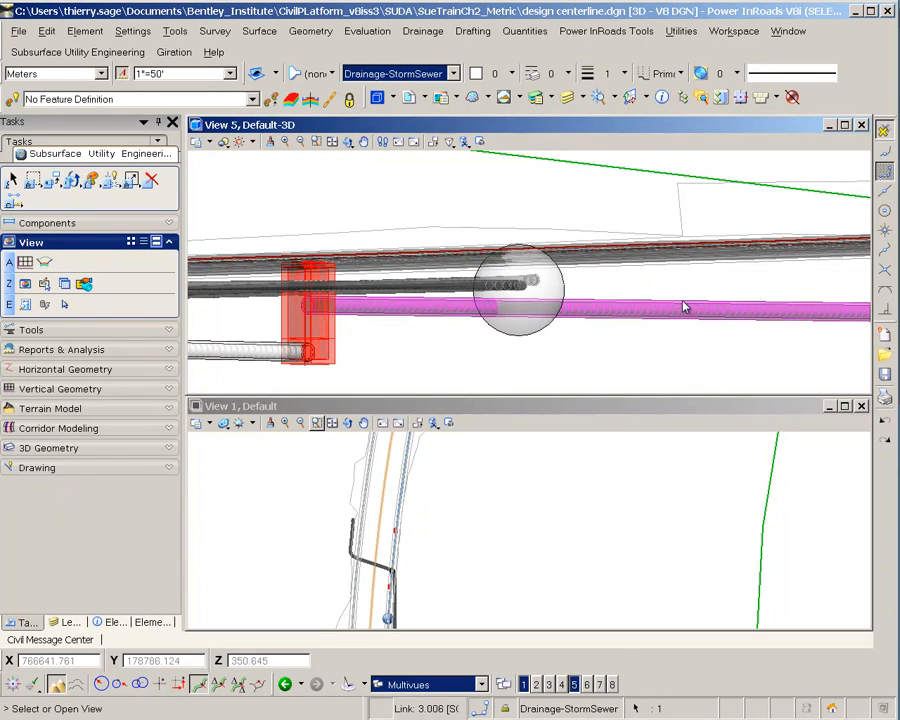
pyautogui.click(537, 684)
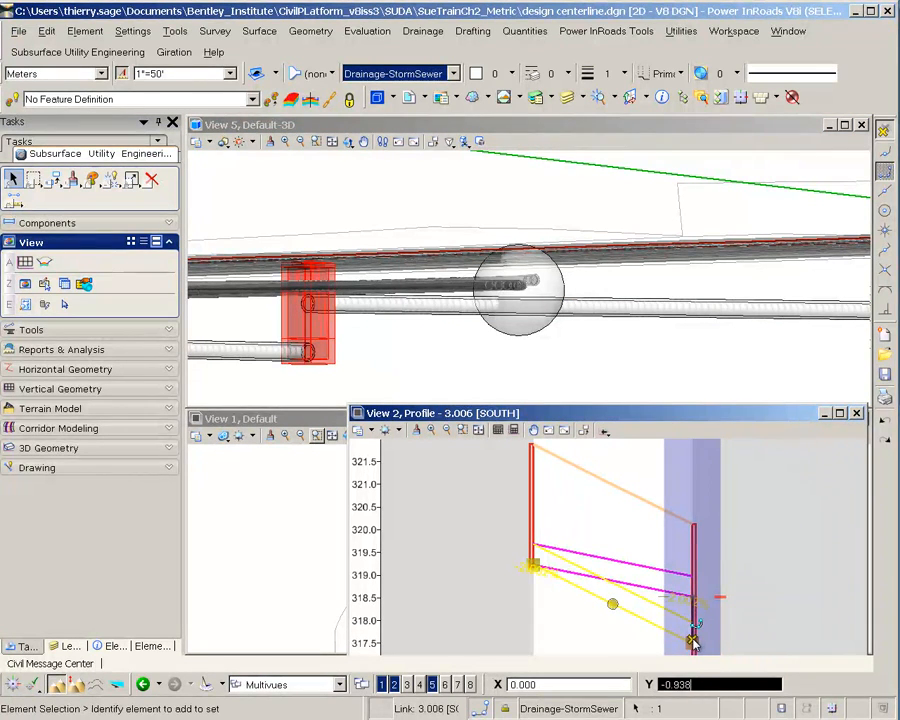
# Lower the end invert of pipe 3.006 by about 0.94 m in its profile and set the pipe slope to 5%.
pyautogui.click(693, 642)
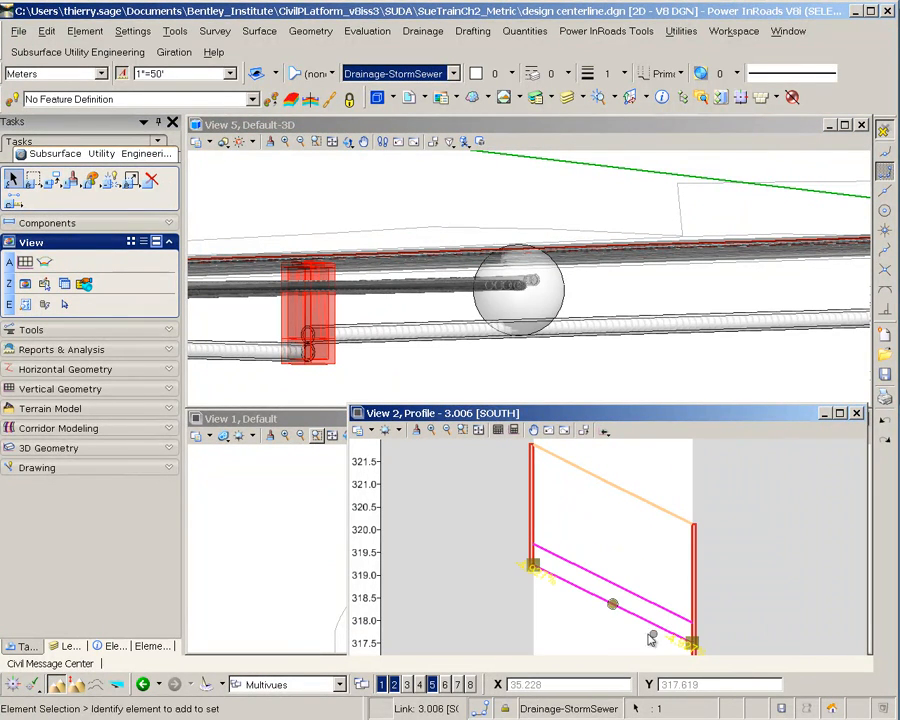
pyautogui.click(688, 646)
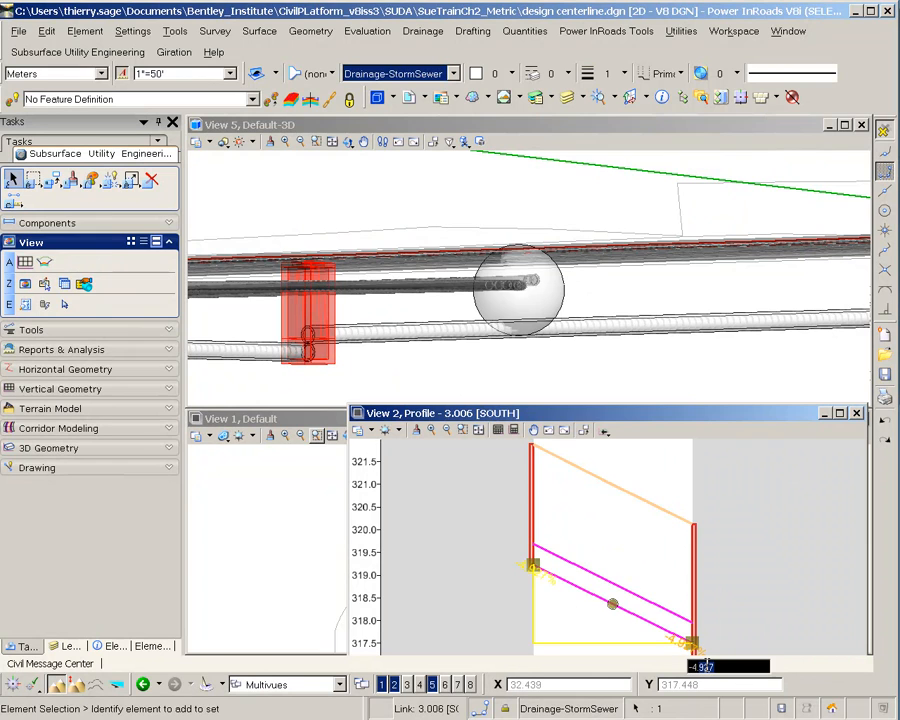
pyautogui.write('5')
pyautogui.press('Return')
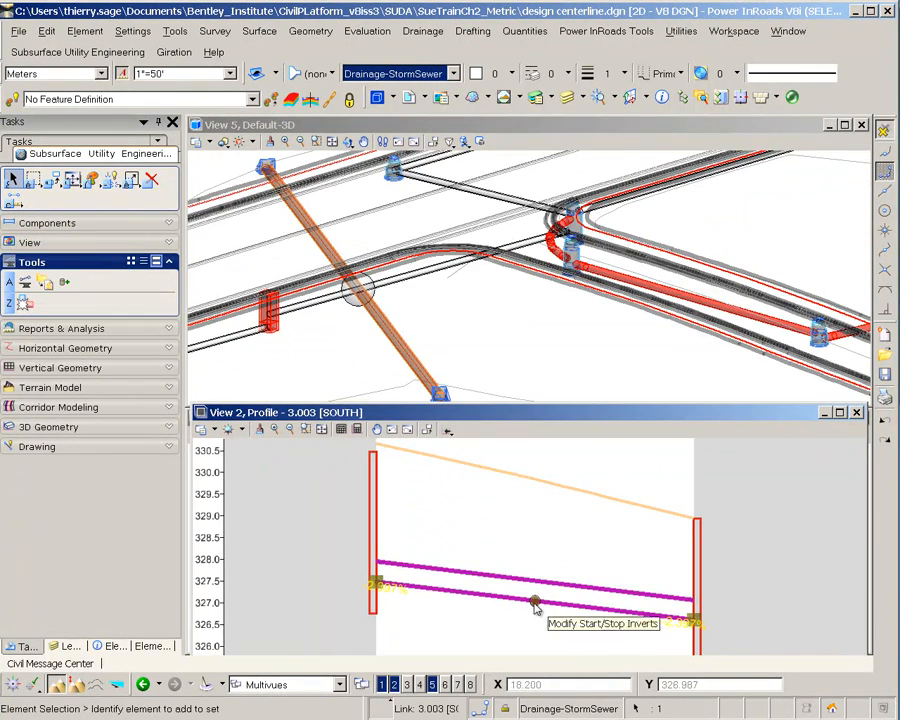
# Shift the start and stop inverts of pipe 3.003 down together by about 0.86 m in its profile.
pyautogui.click(536, 604)
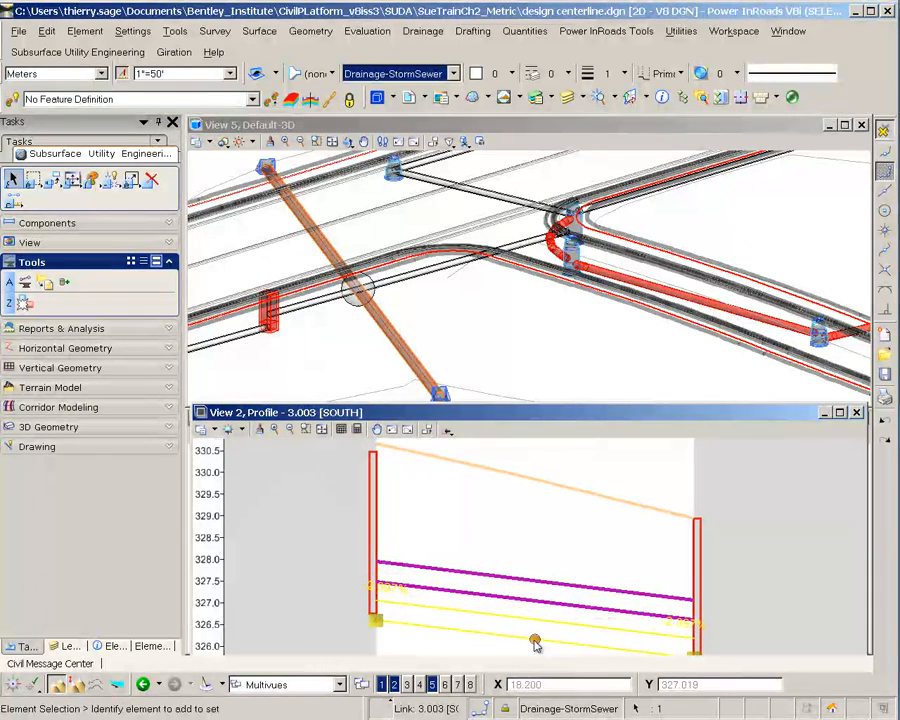
pyautogui.click(535, 642)
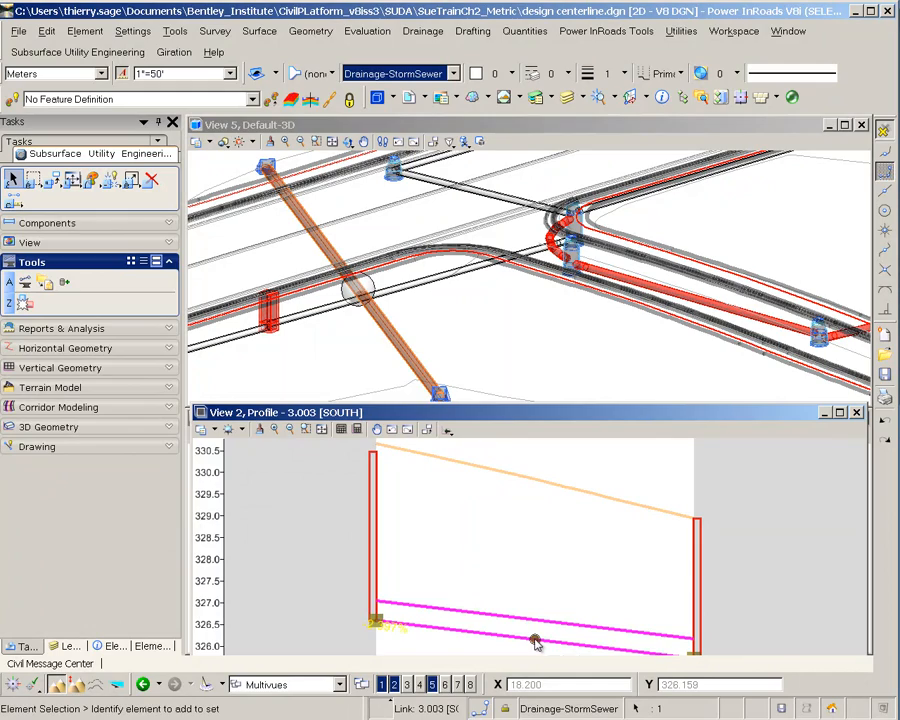
pyautogui.click(540, 579)
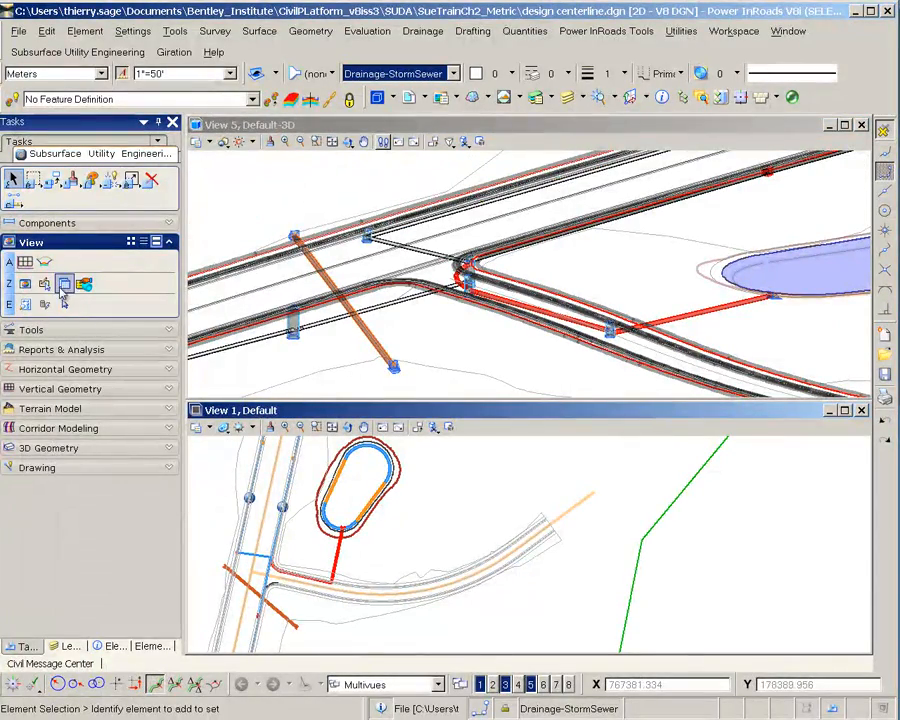
# Open the shared tooltip customization Infos1 for editing.
pyautogui.click(44, 285)
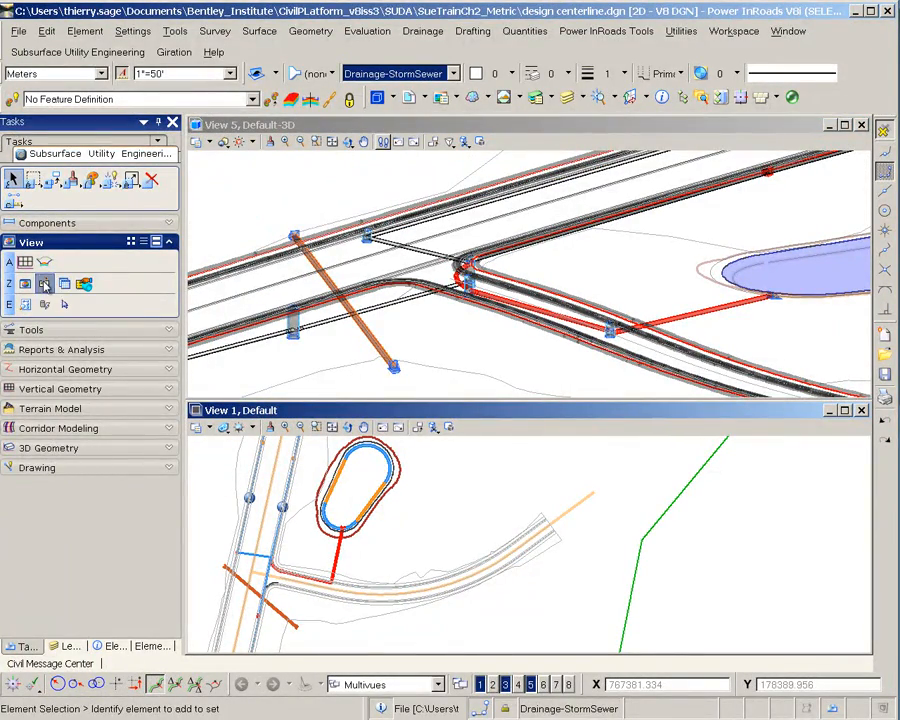
pyautogui.click(285, 294)
pyautogui.rightClick(286, 294)
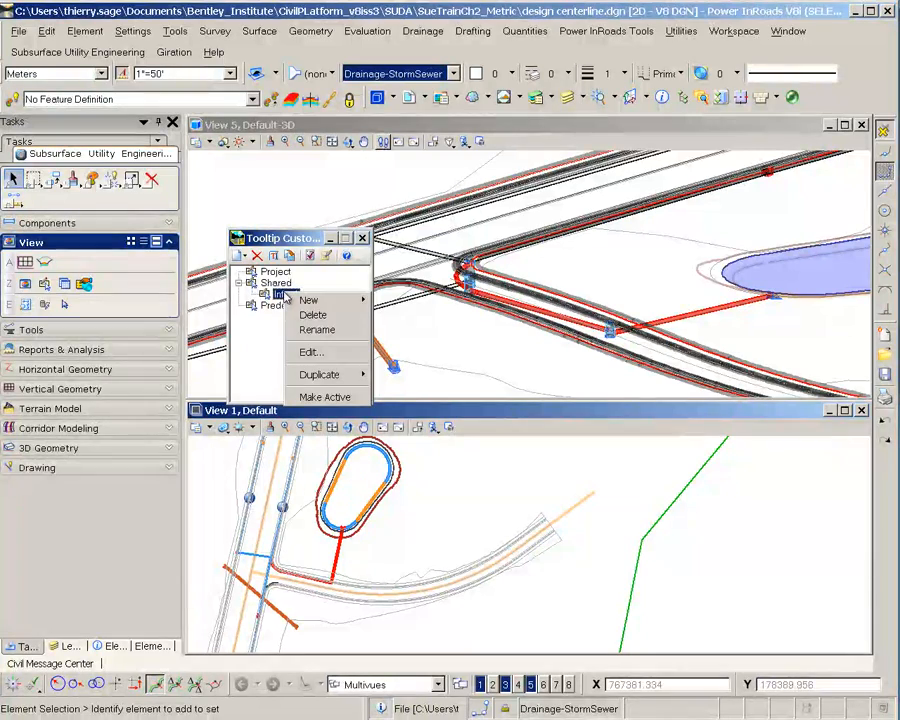
pyautogui.click(333, 352)
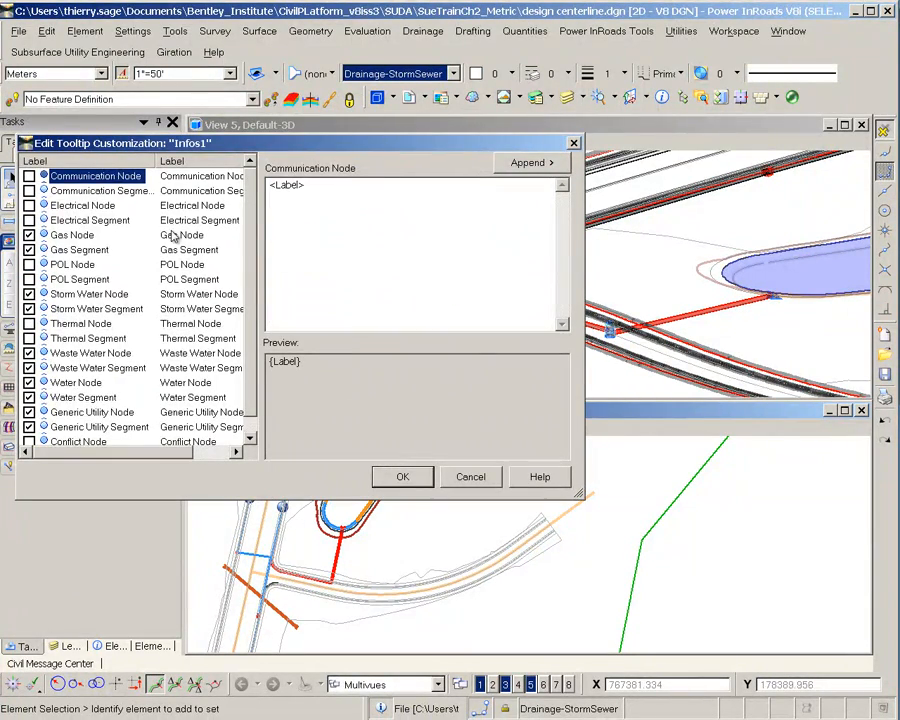
# Append a tab character after <StormWaterNodeType> in the Storm Water Node tooltip definition.
pyautogui.scroll(-1, 244, 260)
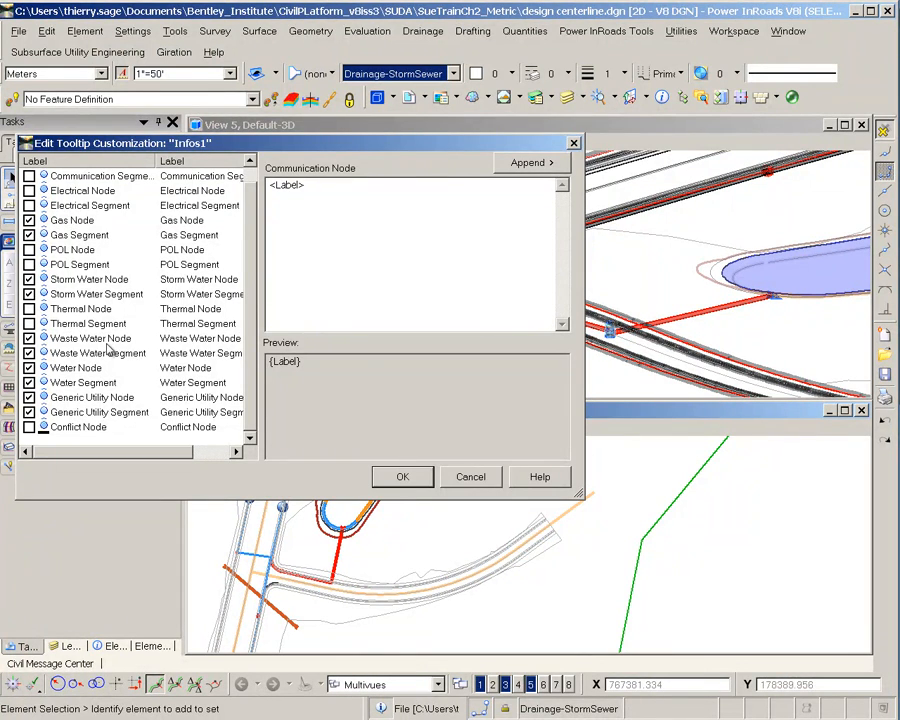
pyautogui.click(92, 279)
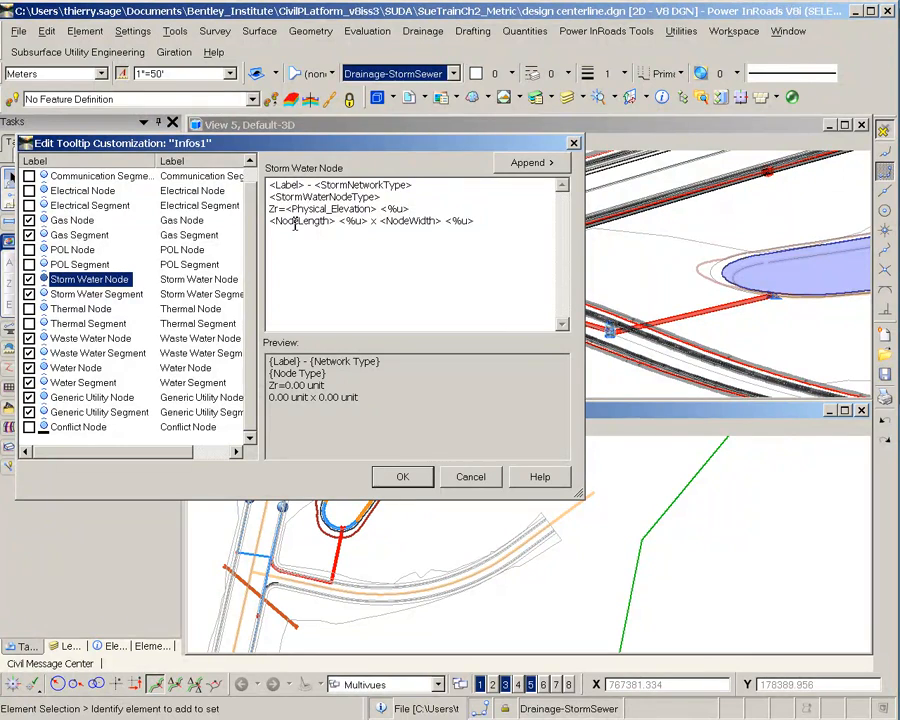
pyautogui.click(553, 164)
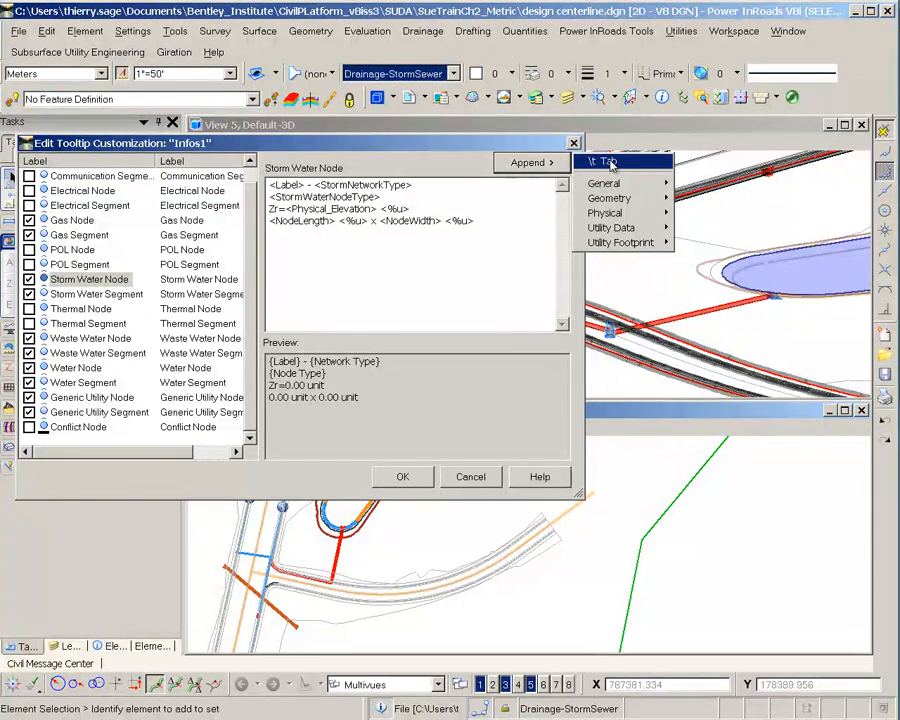
pyautogui.click(395, 203)
pyautogui.click(528, 163)
pyautogui.click(604, 162)
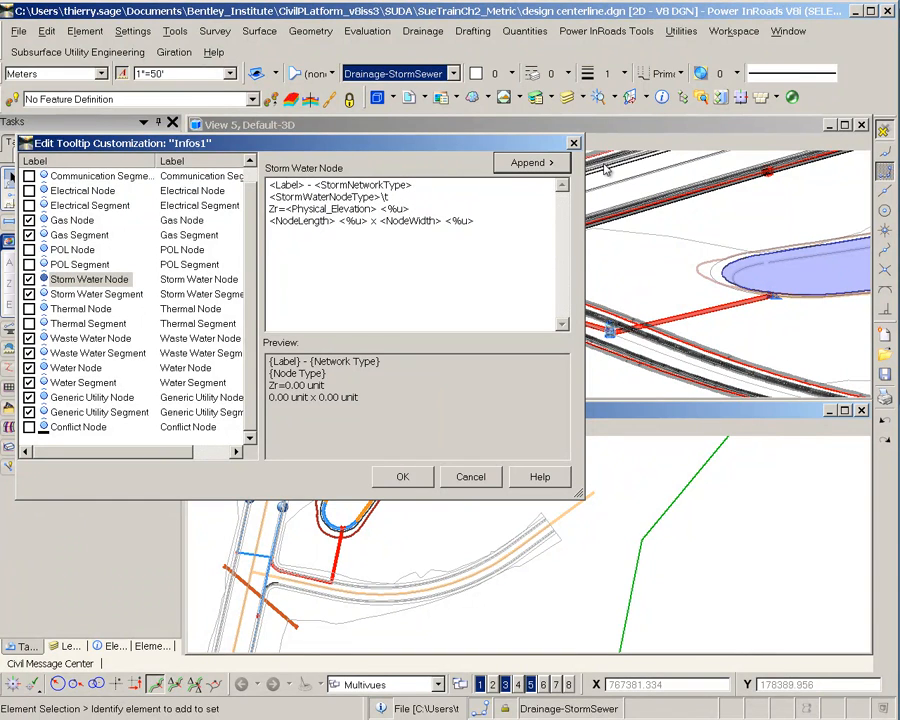
# Append the node type again after the tab in the Storm Water Node tooltip definition and make the shared Infos1 customization active.
pyautogui.click(530, 163)
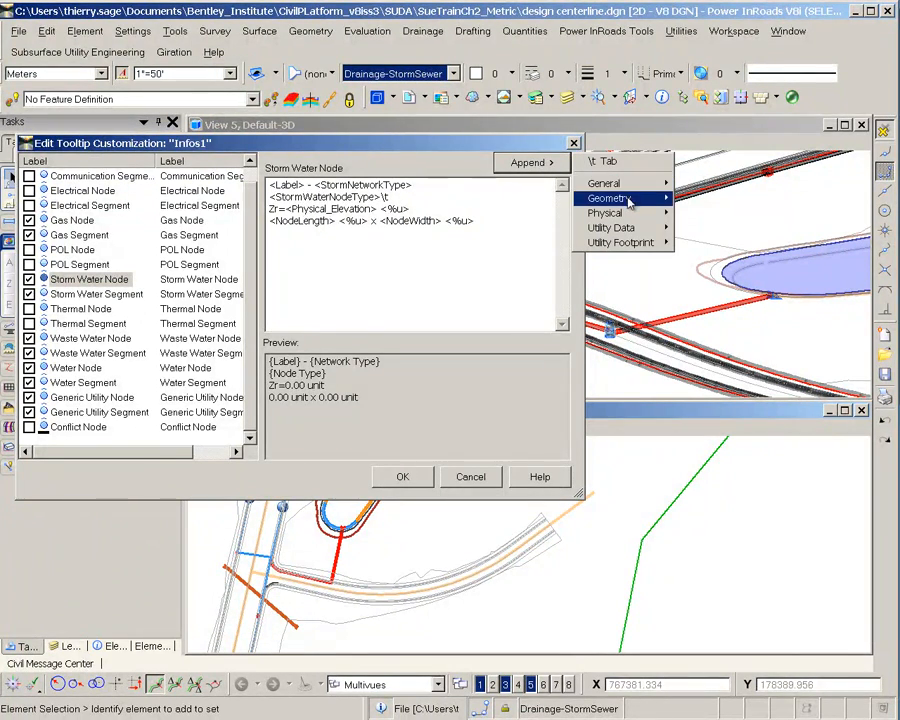
pyautogui.moveTo(647, 230)
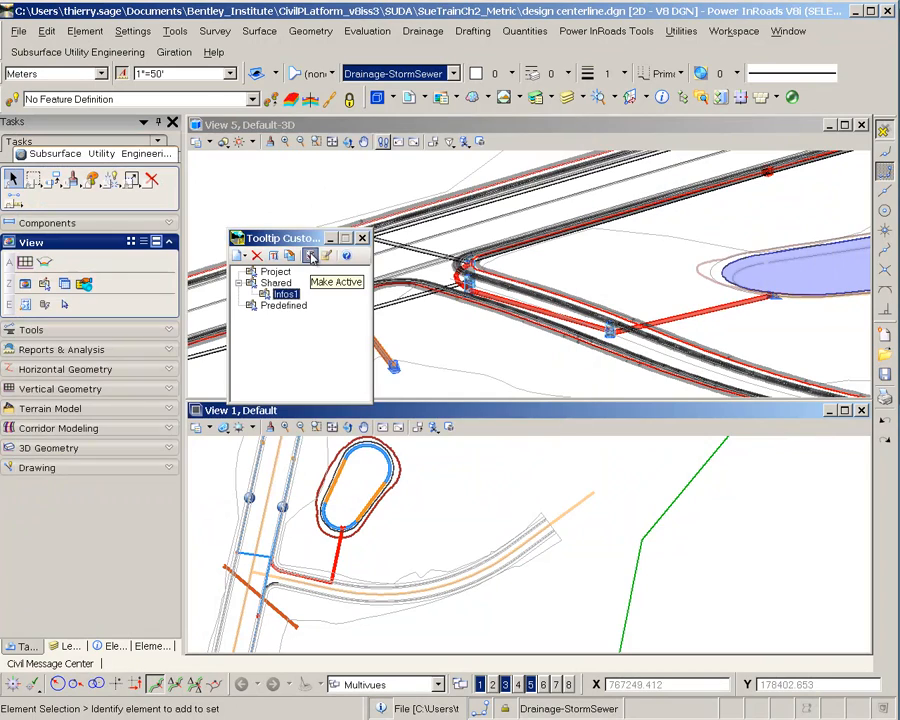
pyautogui.click(309, 256)
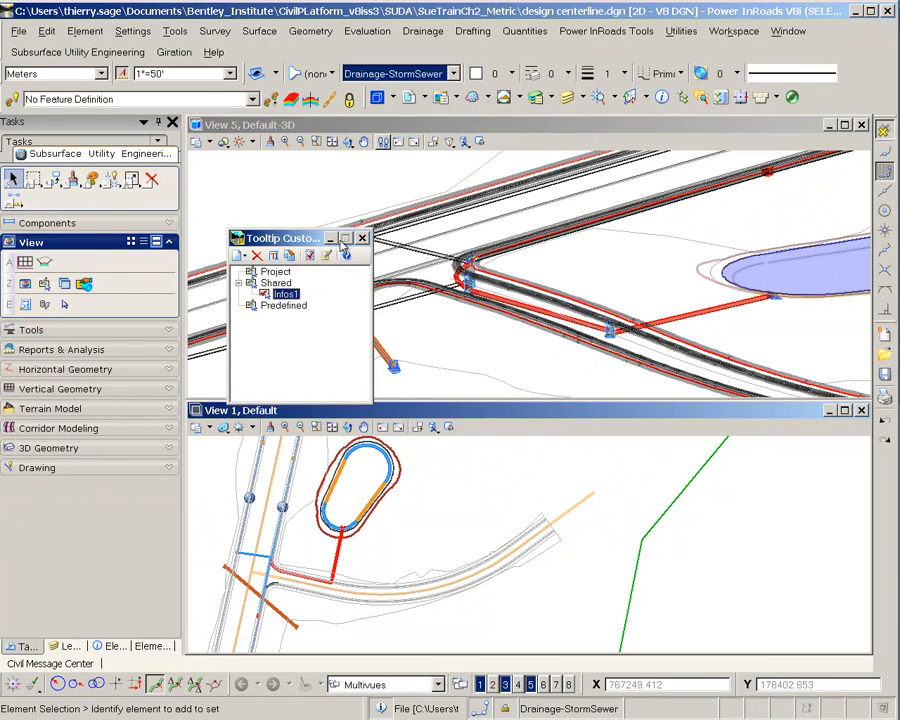
pyautogui.click(362, 238)
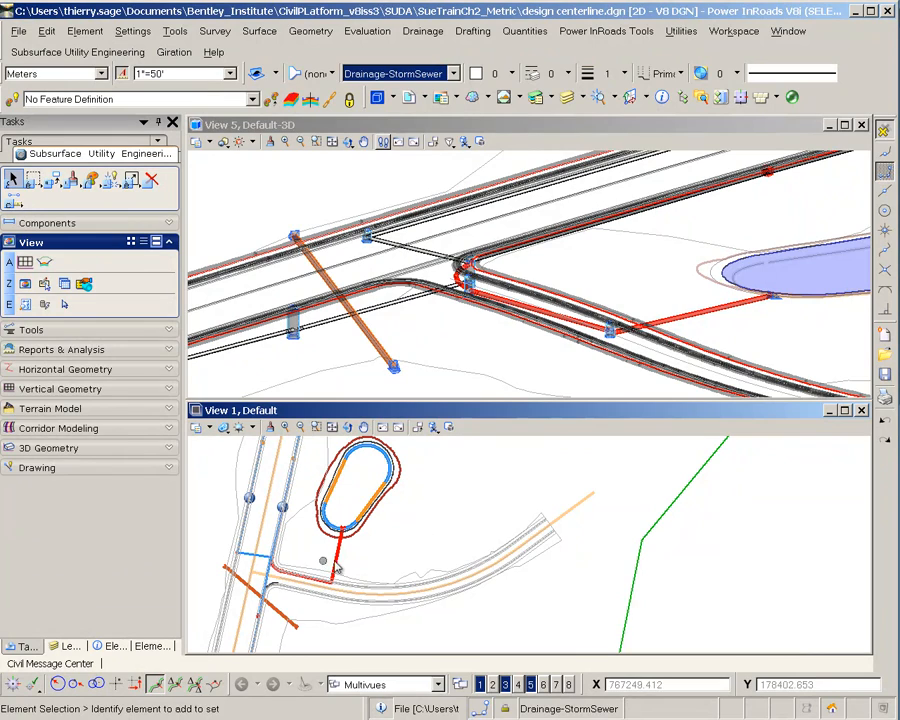
# Check the customized tooltips in the plan view on the storm pipes, the headwall, the inlet grate and the potable water line.
pyautogui.moveTo(340, 568)
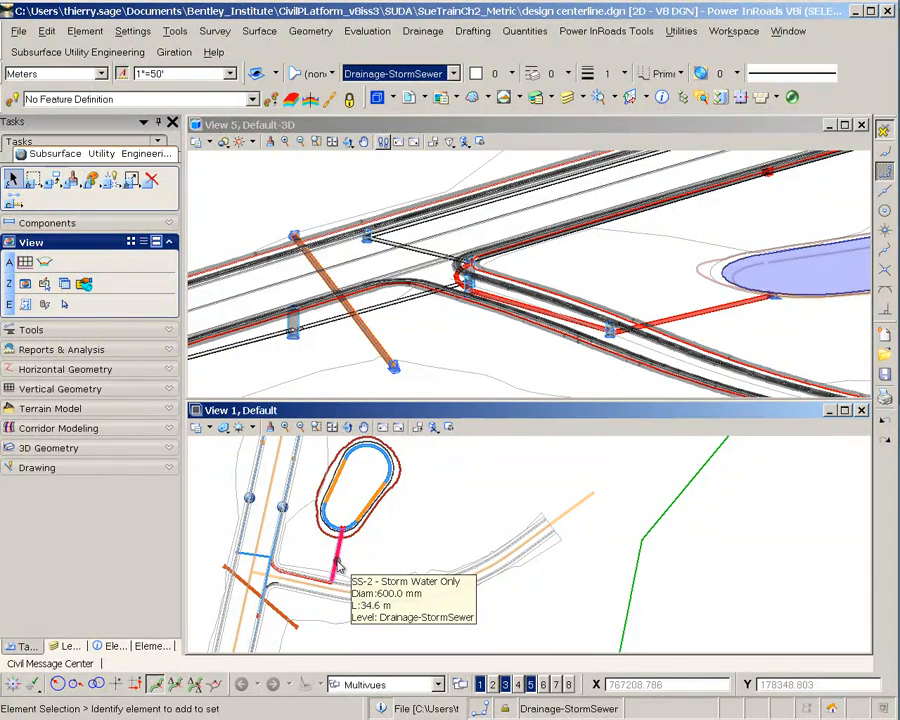
pyautogui.scroll(5, 338, 566)
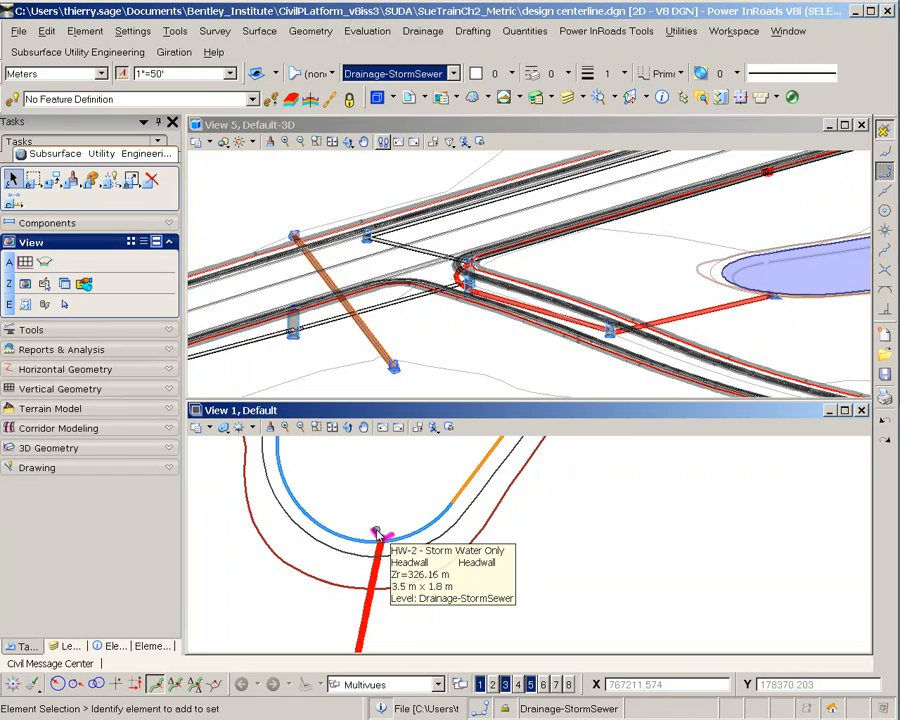
pyautogui.scroll(-2, 343, 530)
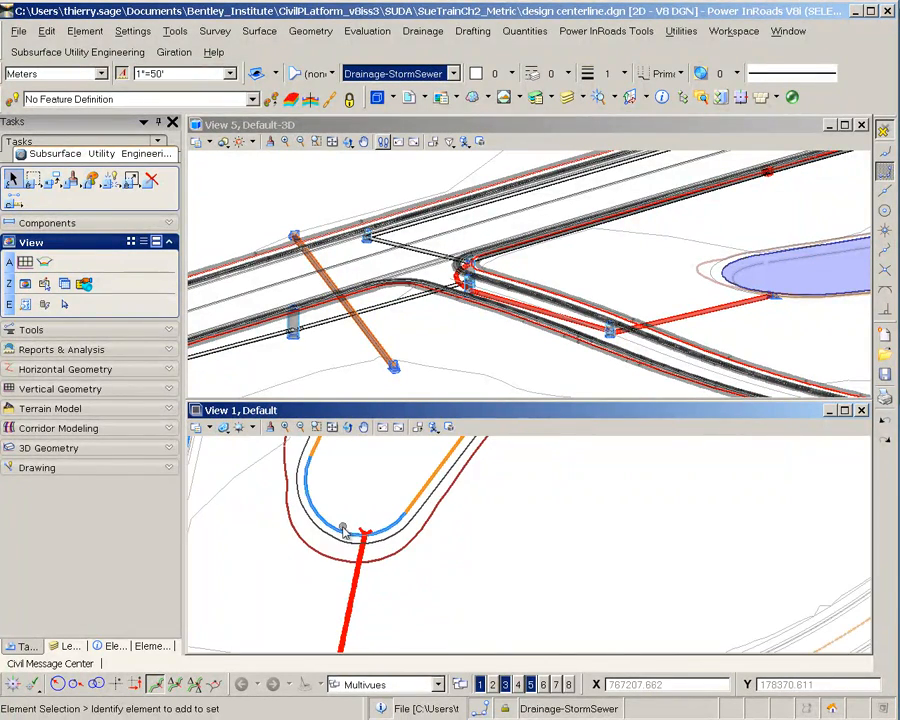
pyautogui.moveTo(376, 629); pyautogui.dragTo(436, 483, button='middle')
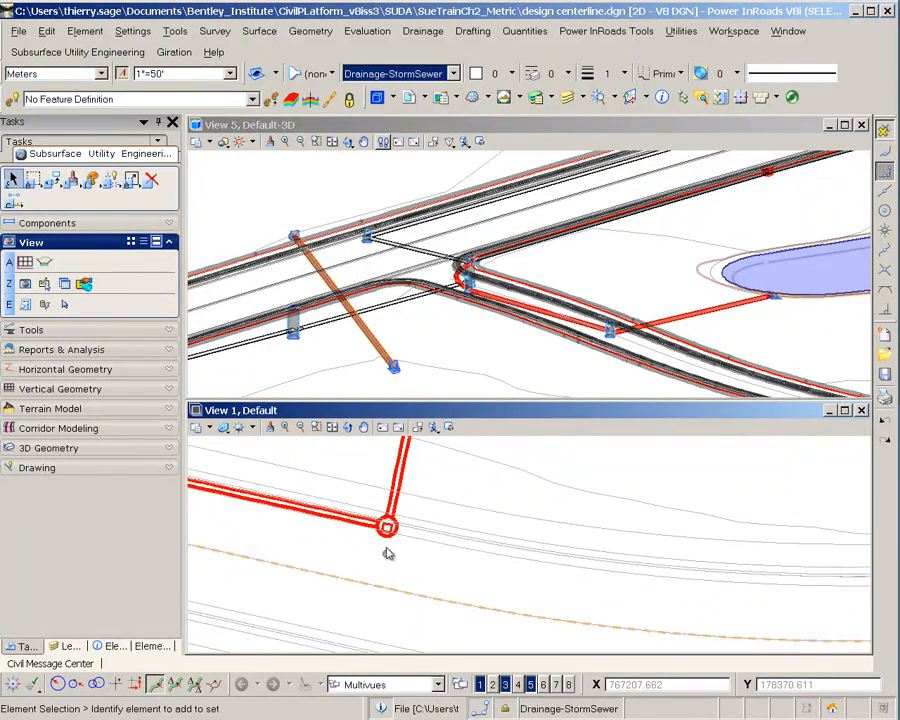
pyautogui.moveTo(388, 538)
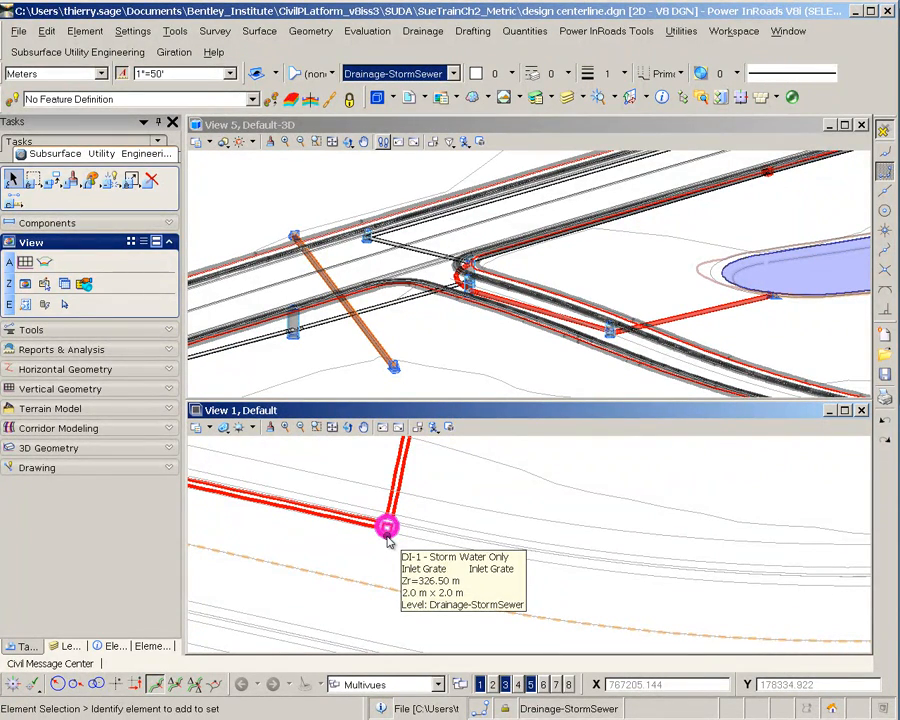
pyautogui.scroll(-3, 388, 536)
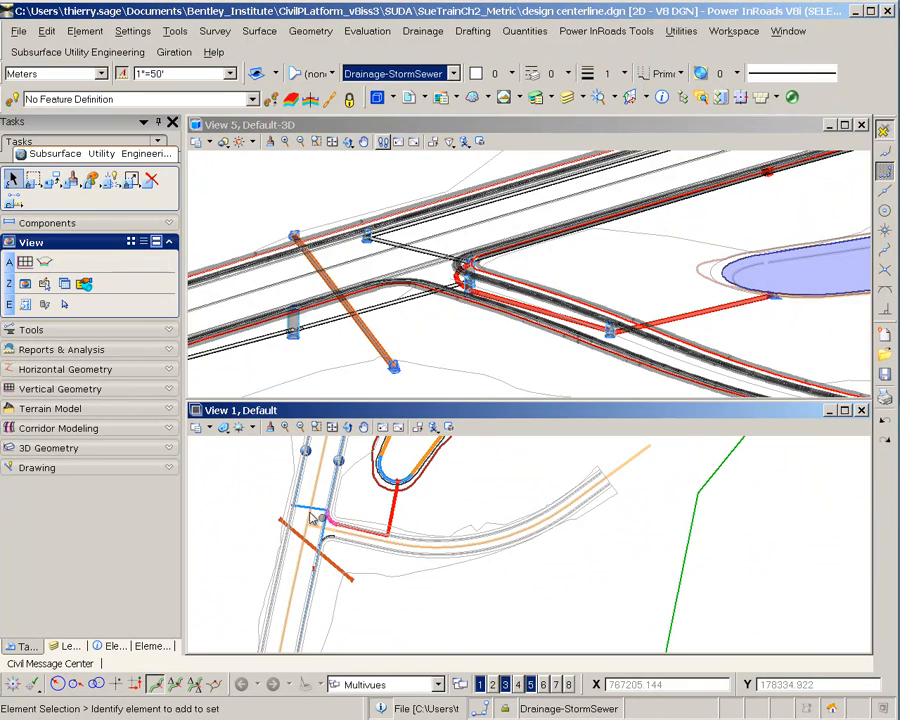
pyautogui.moveTo(317, 510)
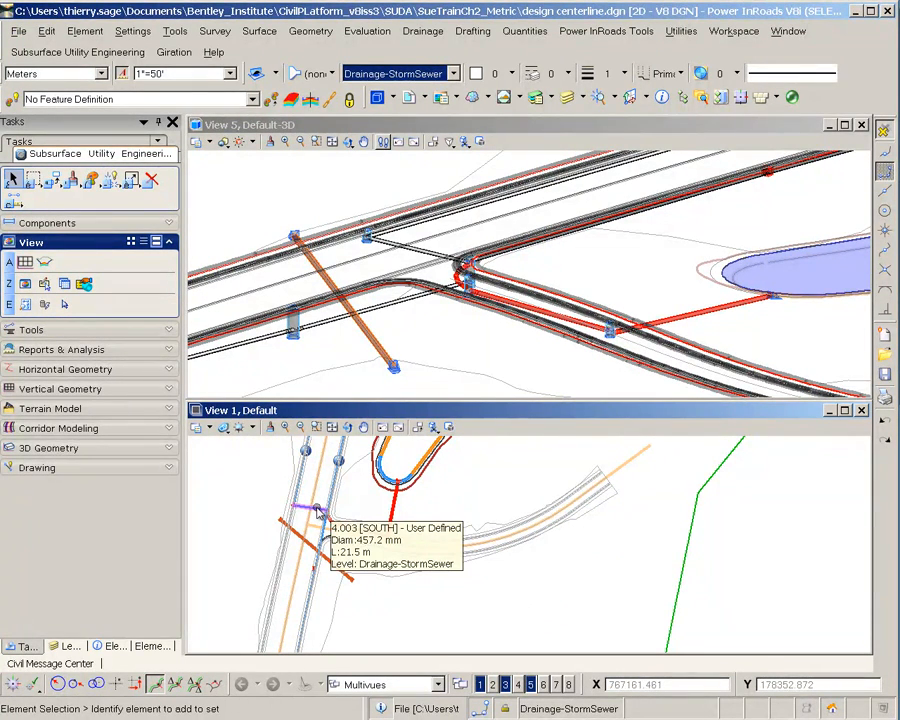
pyautogui.scroll(3, 322, 560)
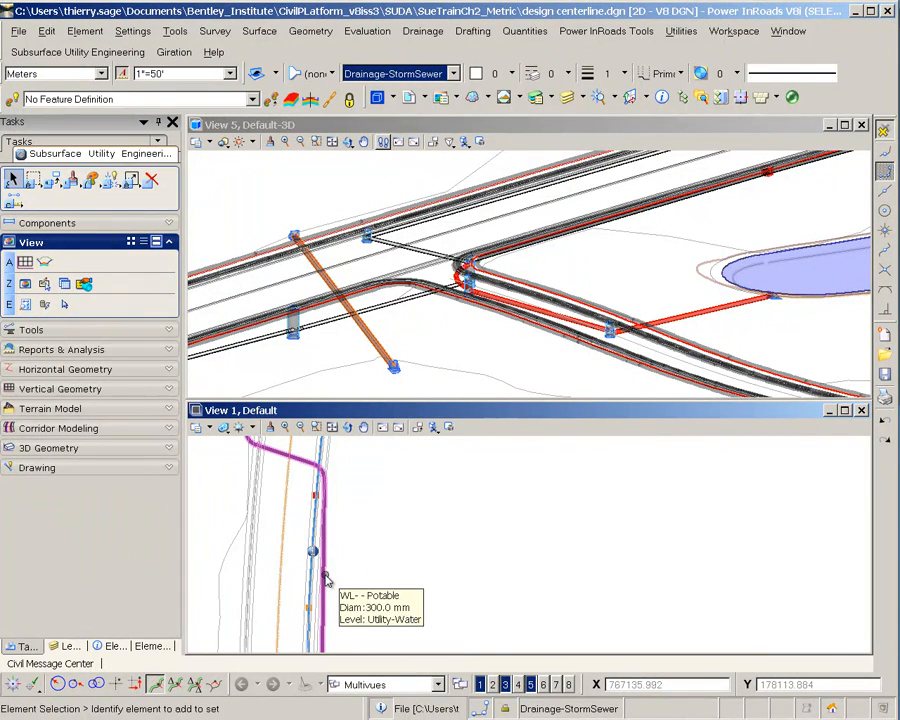
pyautogui.scroll(-2, 345, 566)
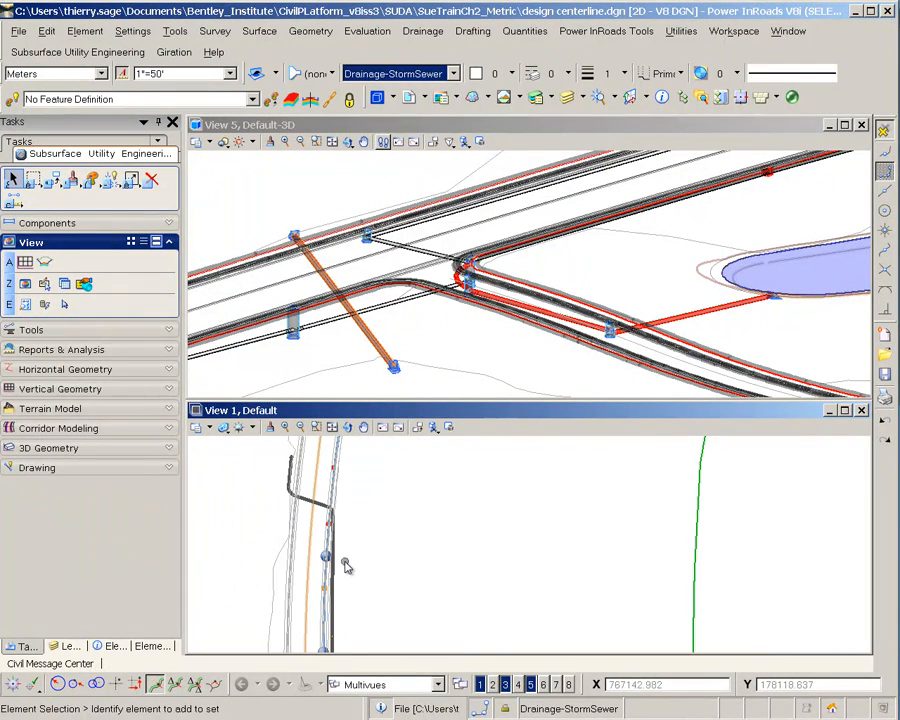
pyautogui.scroll(-2, 345, 566)
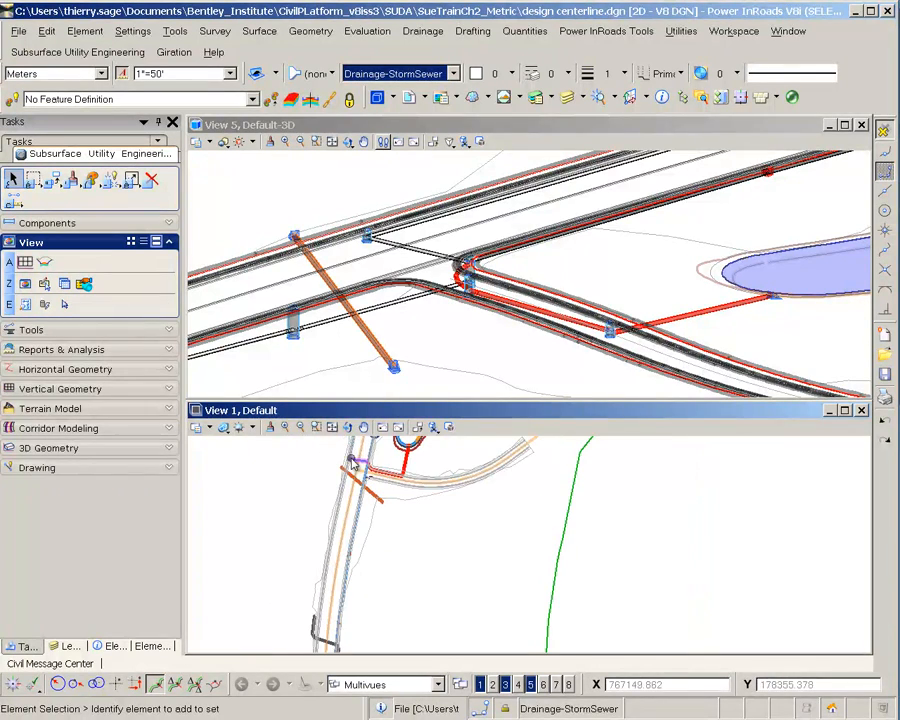
# Attach Reseaux existants.dgn as a reference using its Default model and Coincident - World orientation.
pyautogui.click(409, 97)
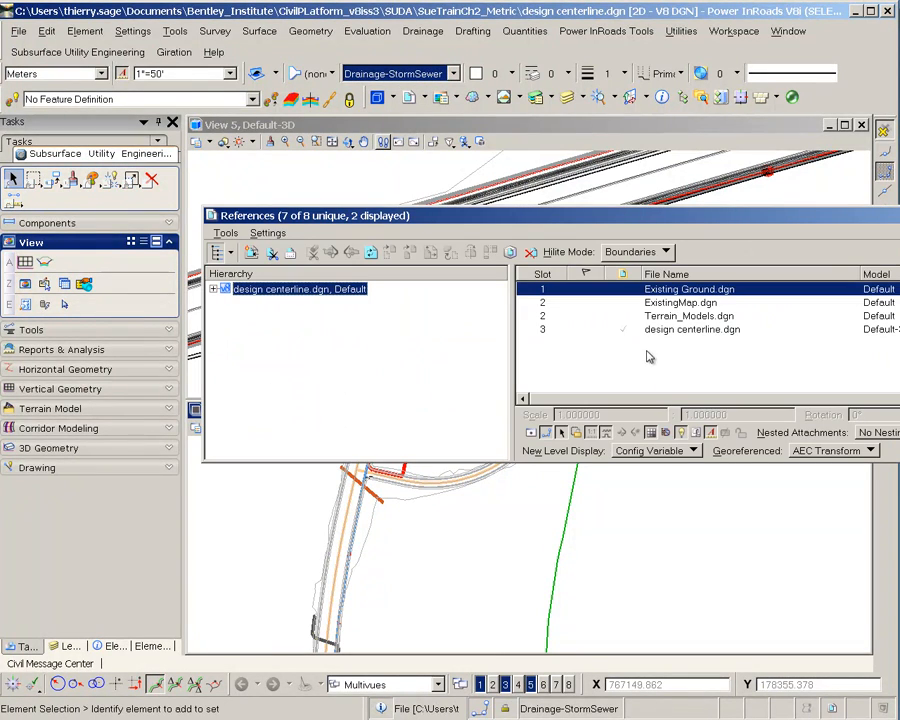
pyautogui.click(251, 253)
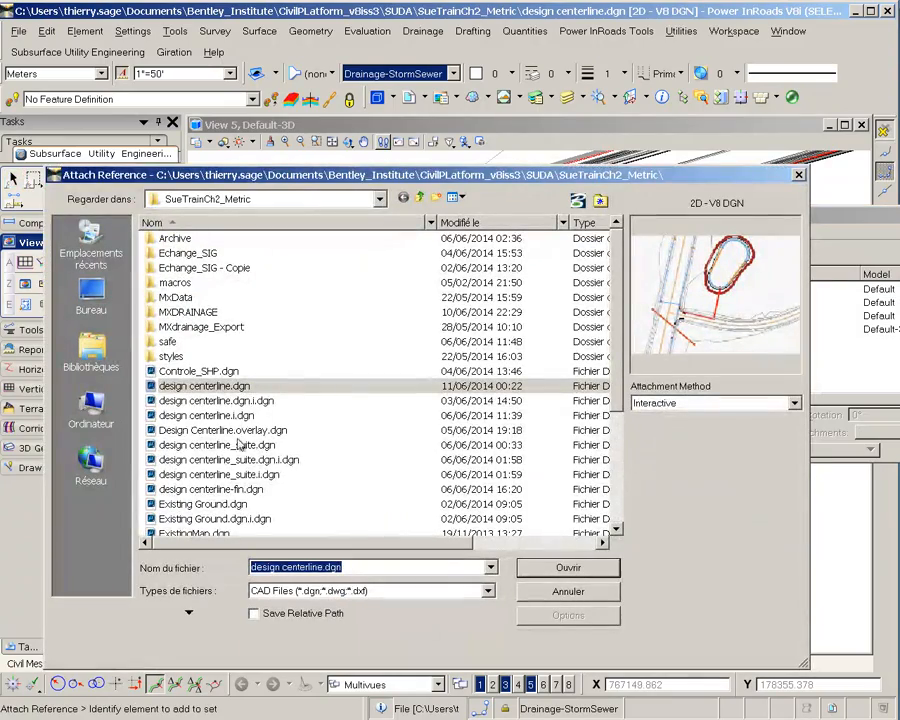
pyautogui.moveTo(617, 367); pyautogui.dragTo(623, 437)
pyautogui.click(560, 471)
pyautogui.click(571, 569)
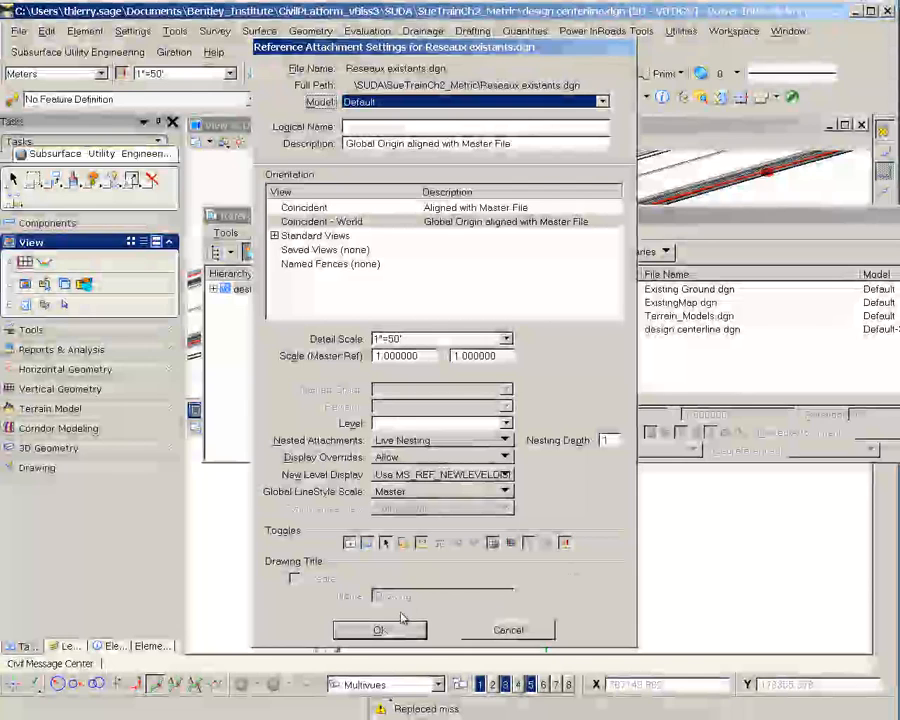
pyautogui.click(398, 628)
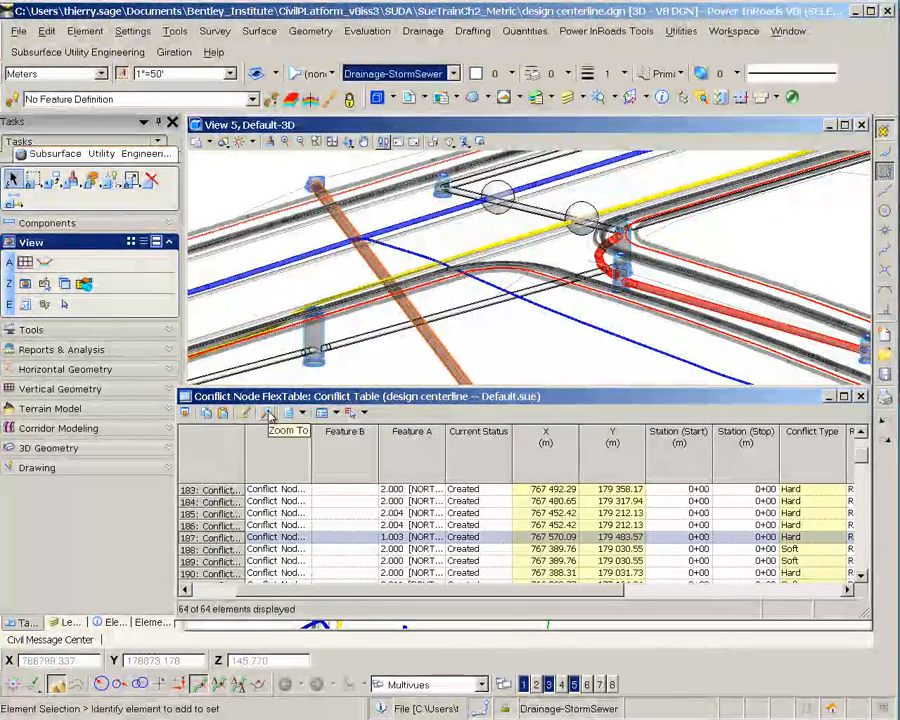
# Zoom the 3D view to conflict nodes 187 and 188 from the conflict table.
pyautogui.click(267, 413)
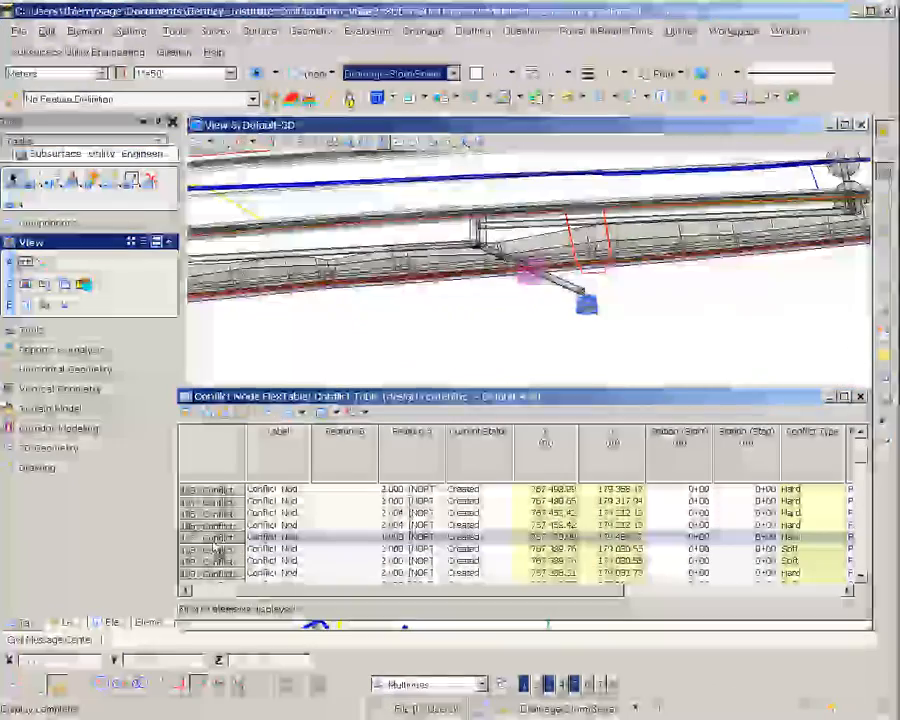
pyautogui.click(210, 550)
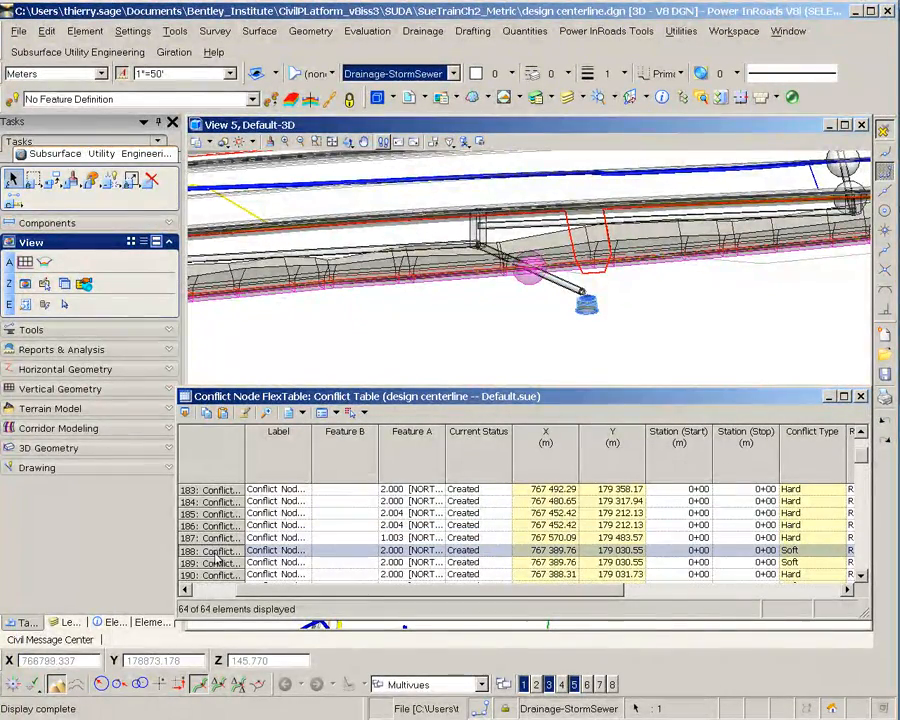
pyautogui.click(267, 413)
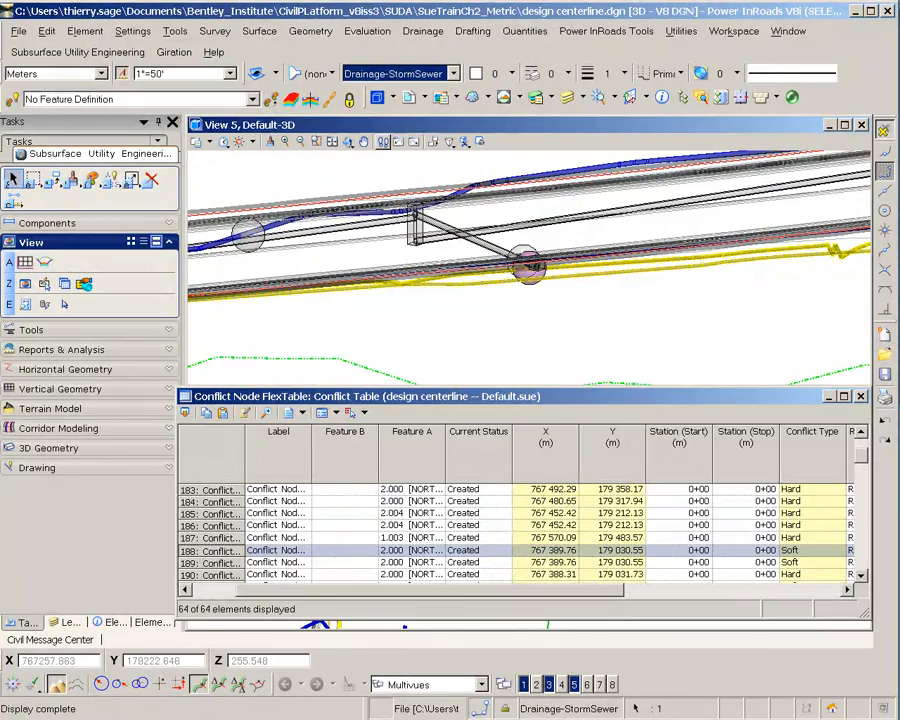